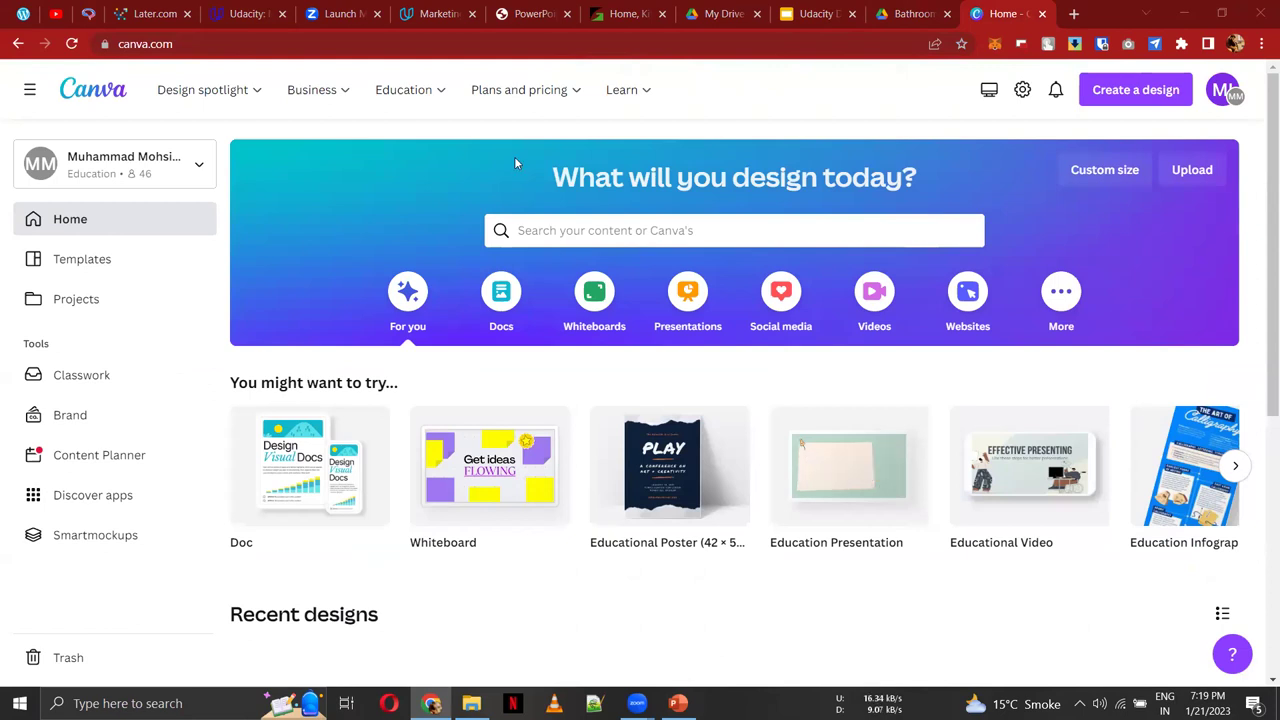
- Search Canva's templates for 'beauty produc'
click(667, 243)
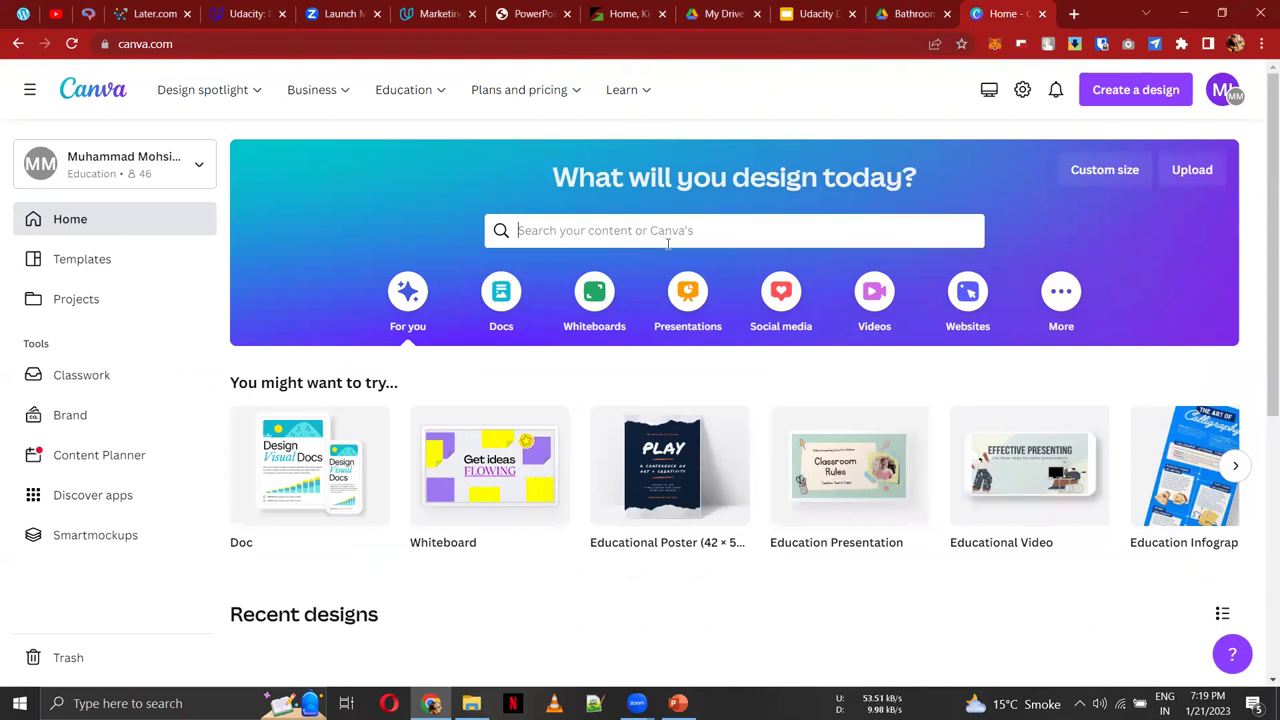
text(vd)
key(BackSpace)
key(BackSpace)
text(beauty produc)
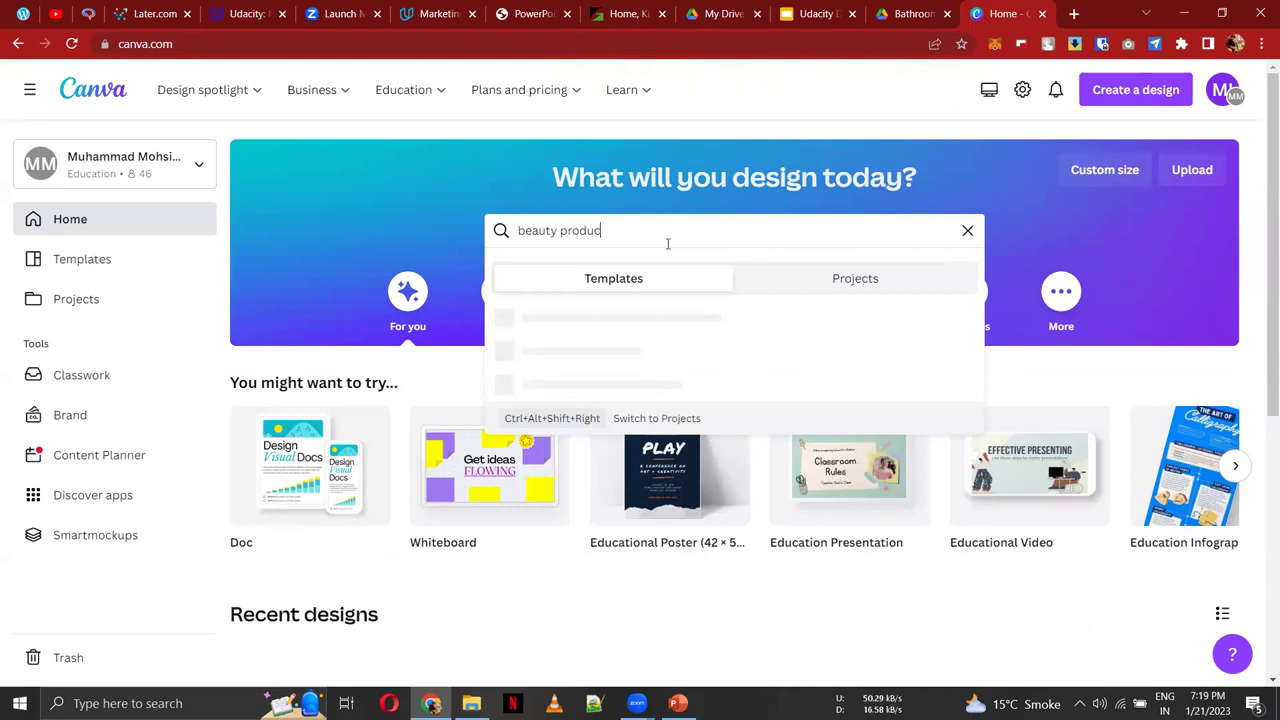
key(Return)
- Undo the accidental Google search and return to the 216 'beauty produc' template results
text(t)
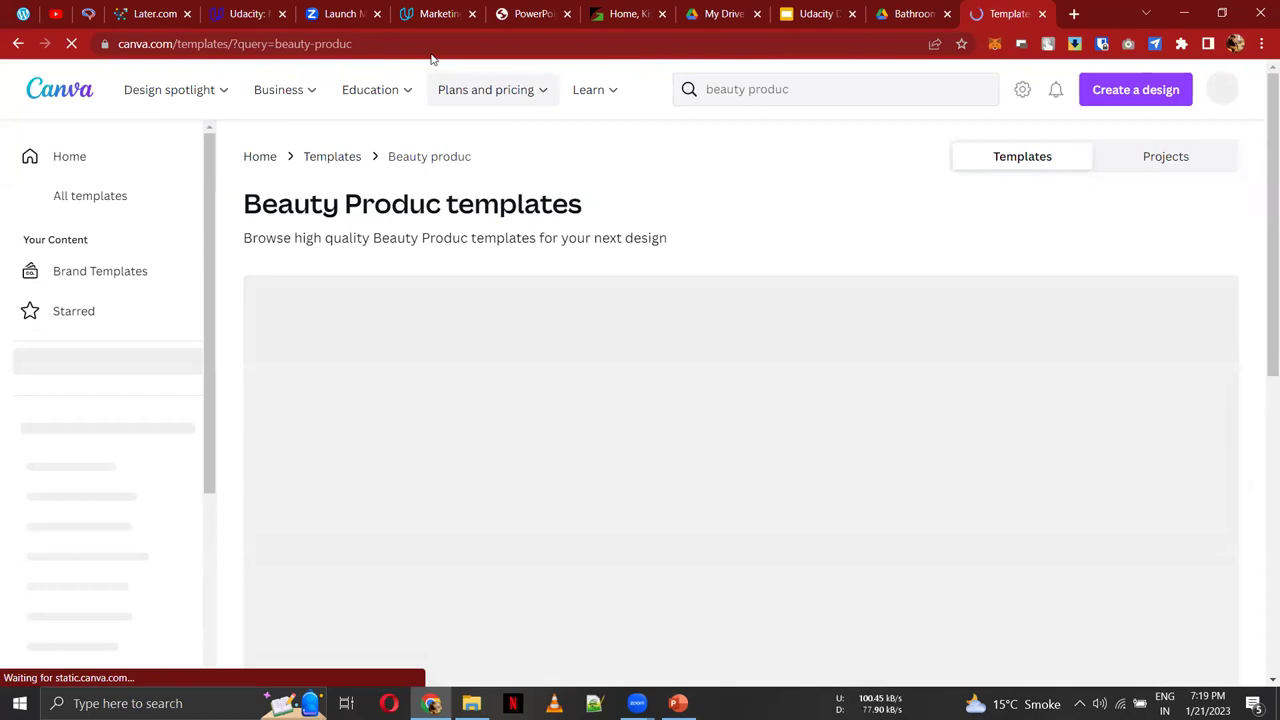
click(423, 45)
text(tornado jupiter android app)
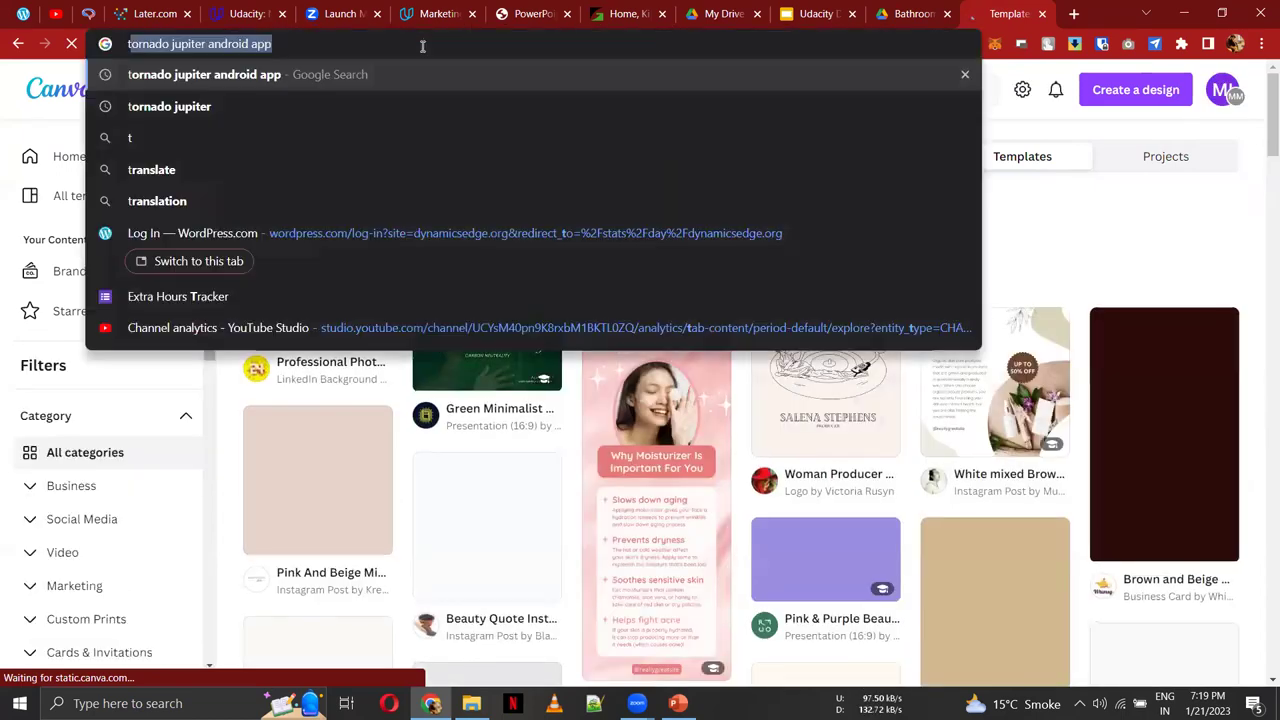
key(Return)
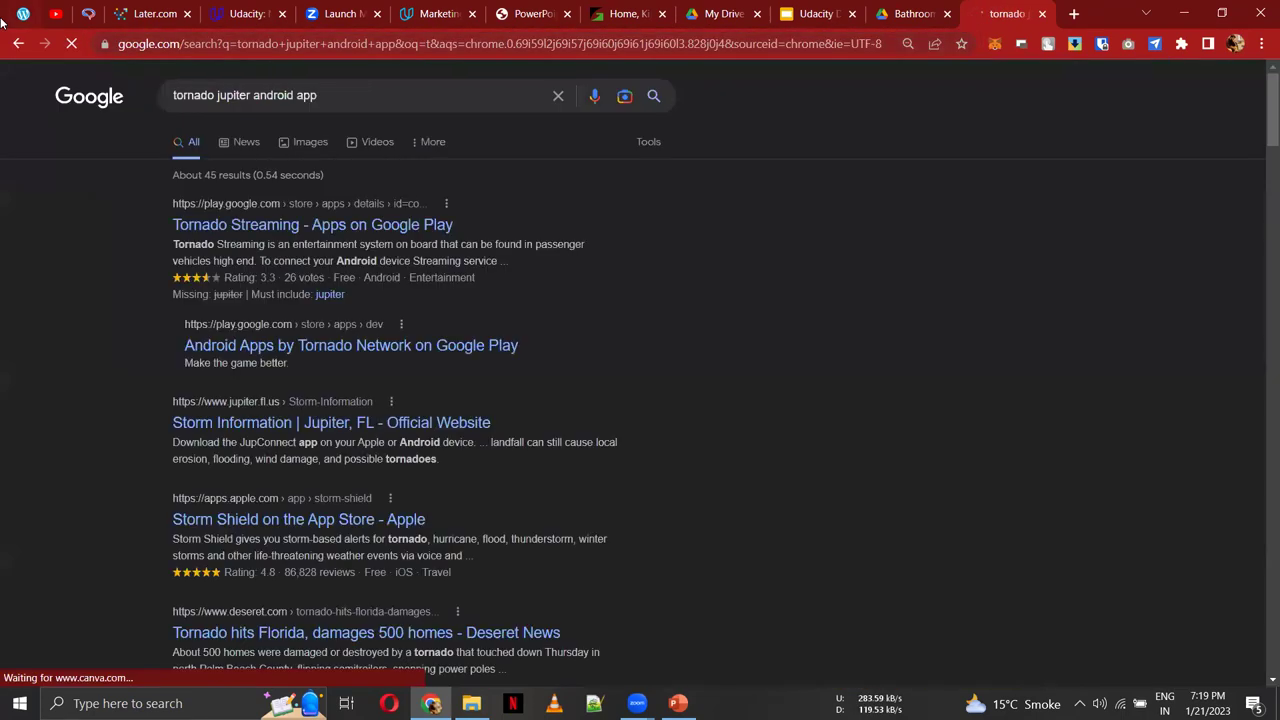
click(18, 44)
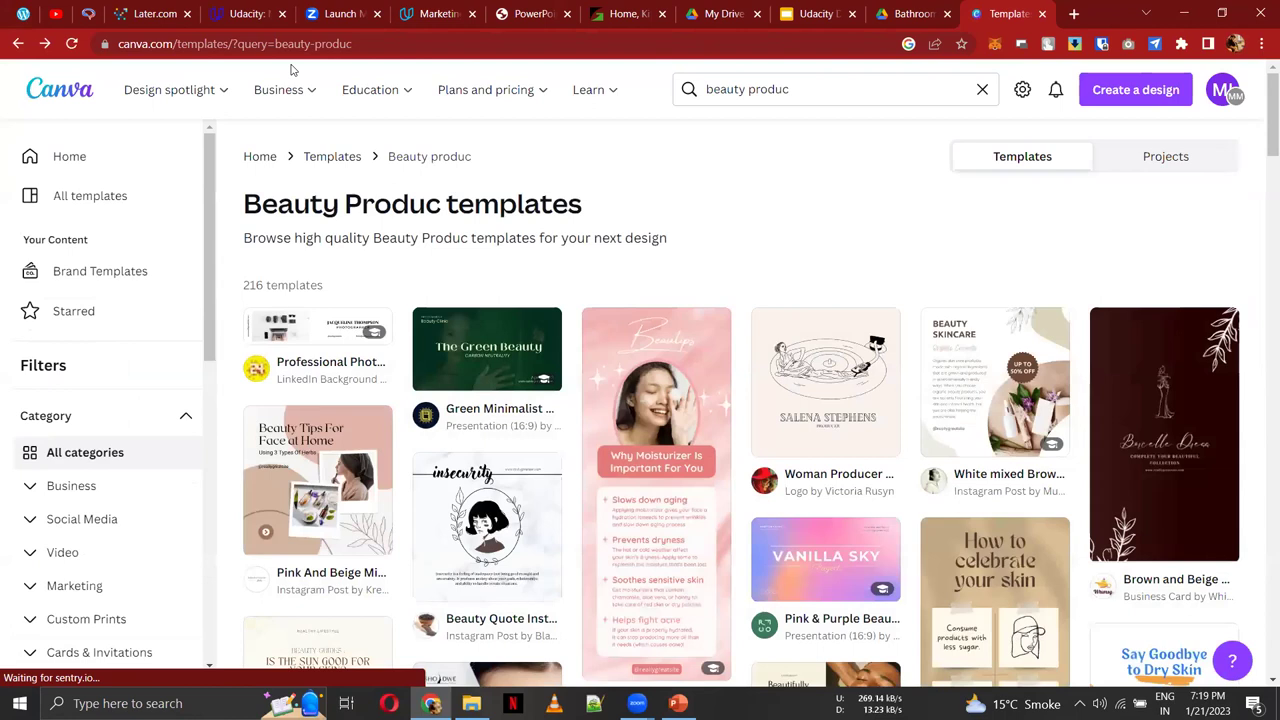
- Scroll the results and open the Pink Modern makeup Instagram Story (1080 × 1920 px) preview
scroll(806, 191, down, 3)
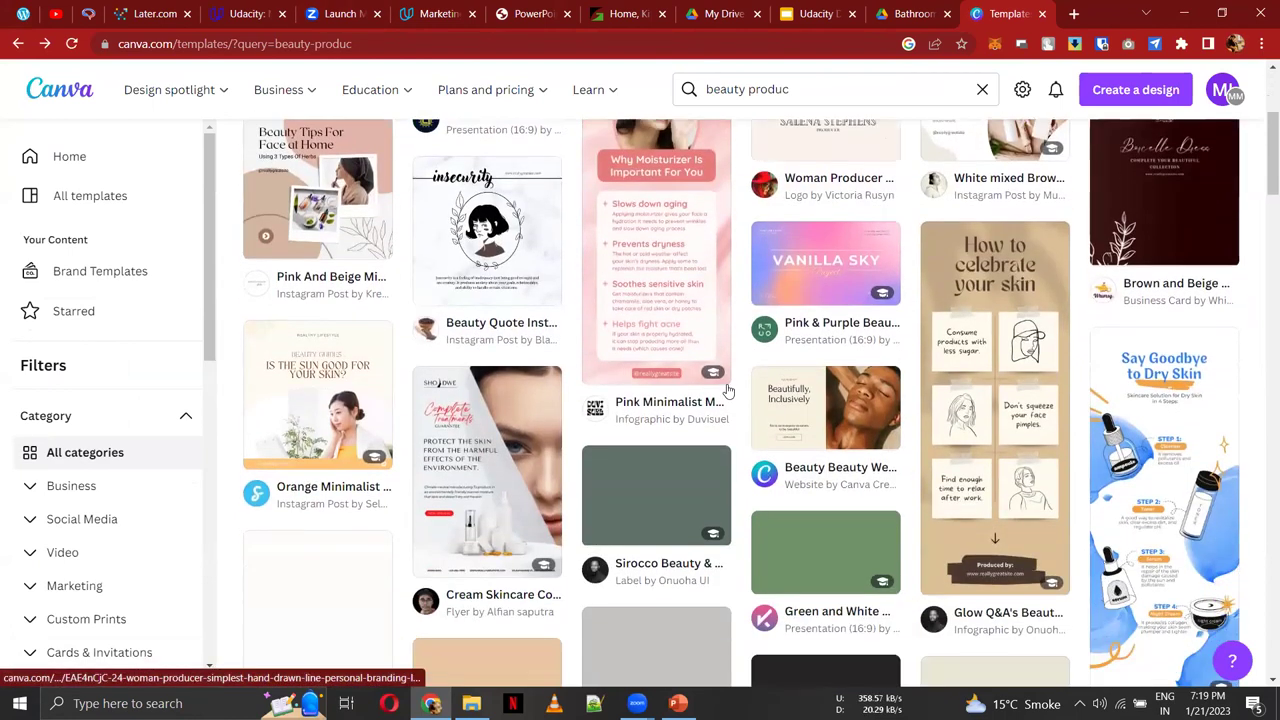
scroll(727, 390, down, 3)
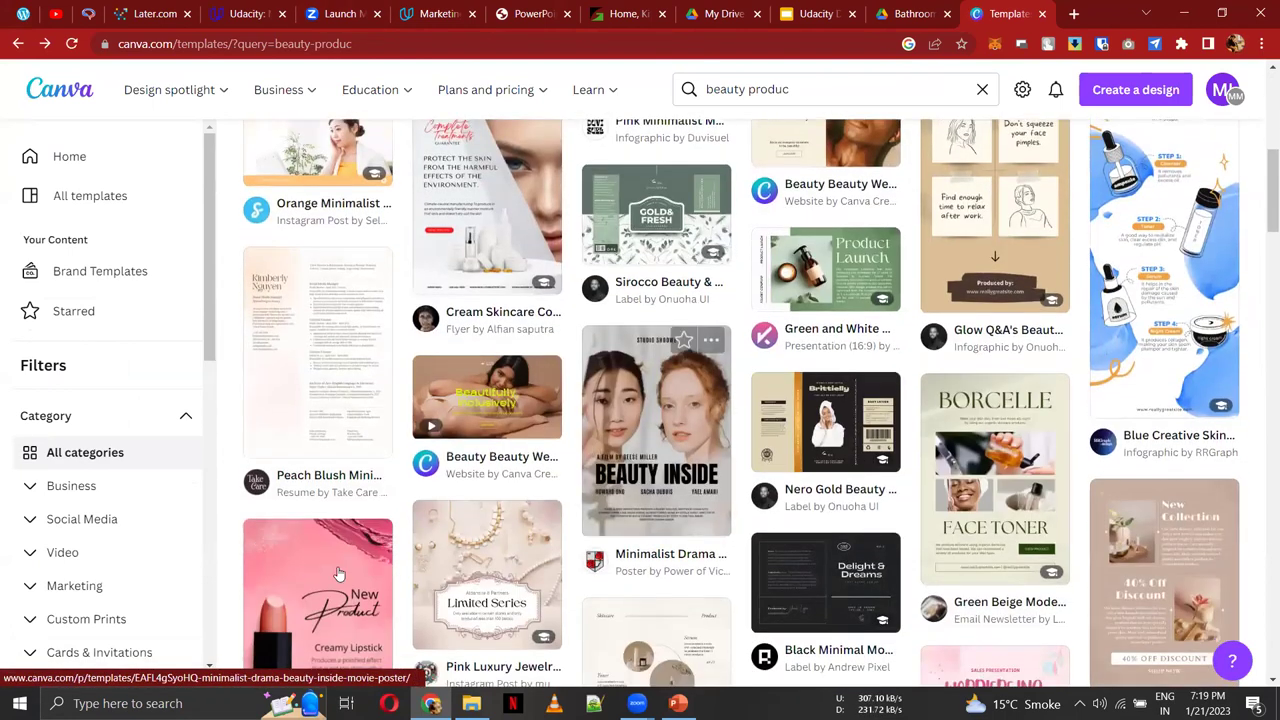
scroll(338, 573, down, 2)
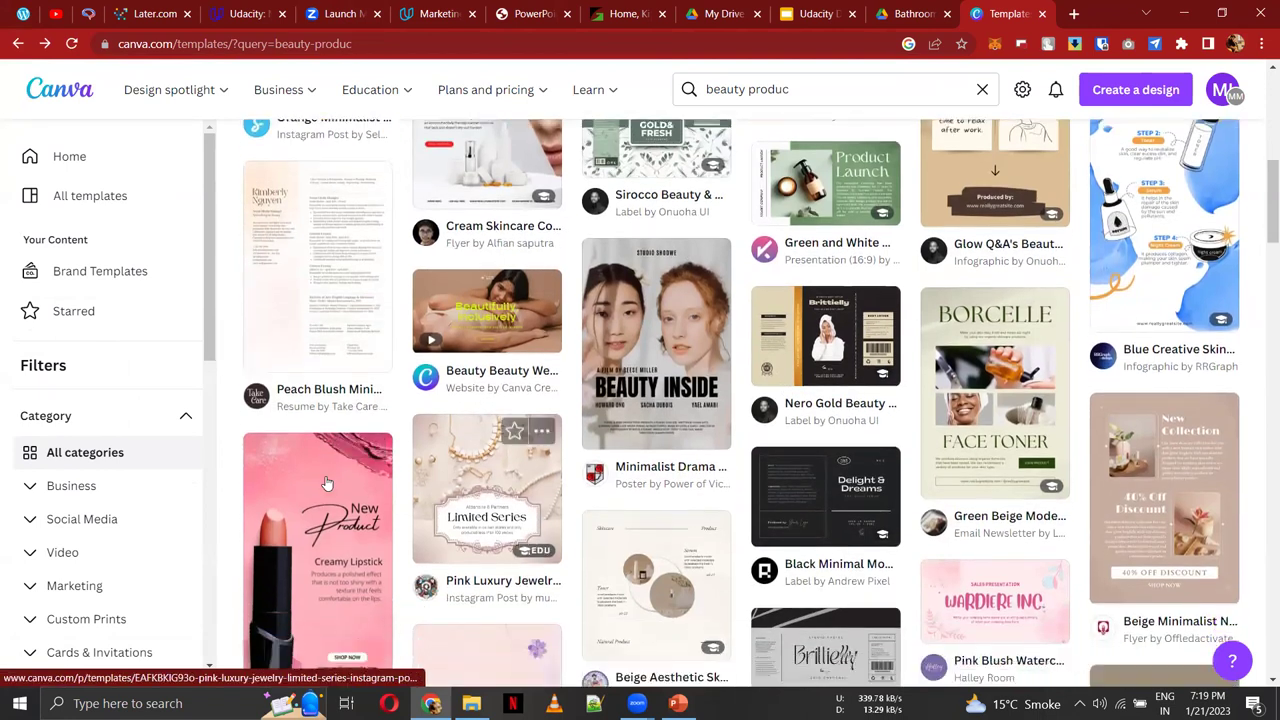
scroll(326, 484, down, 2)
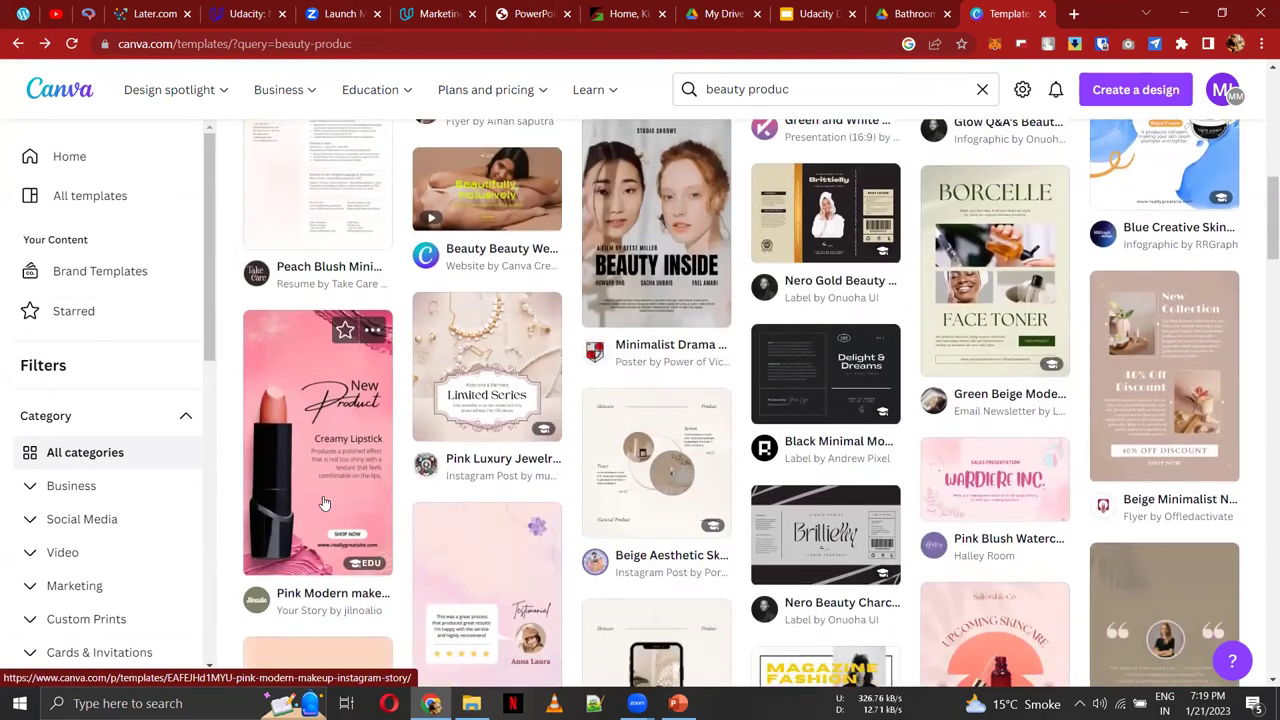
scroll(1079, 623, down, 5)
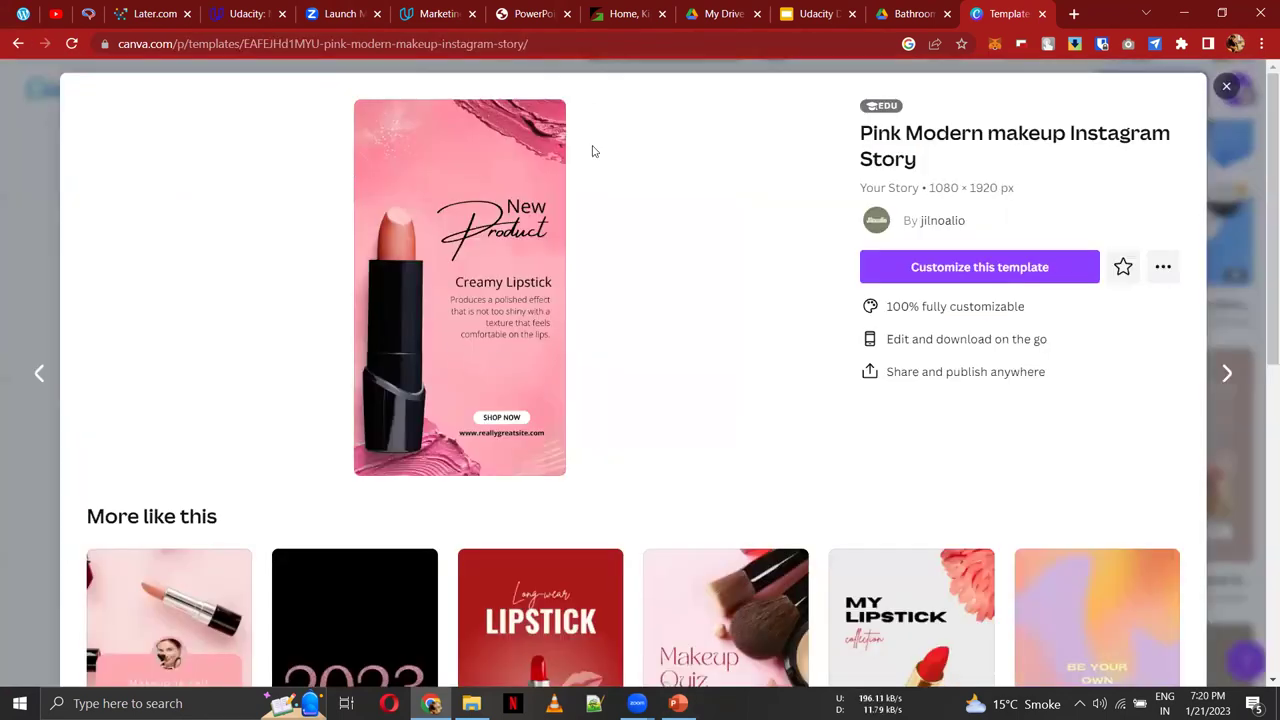
mouse_move(758, 572)
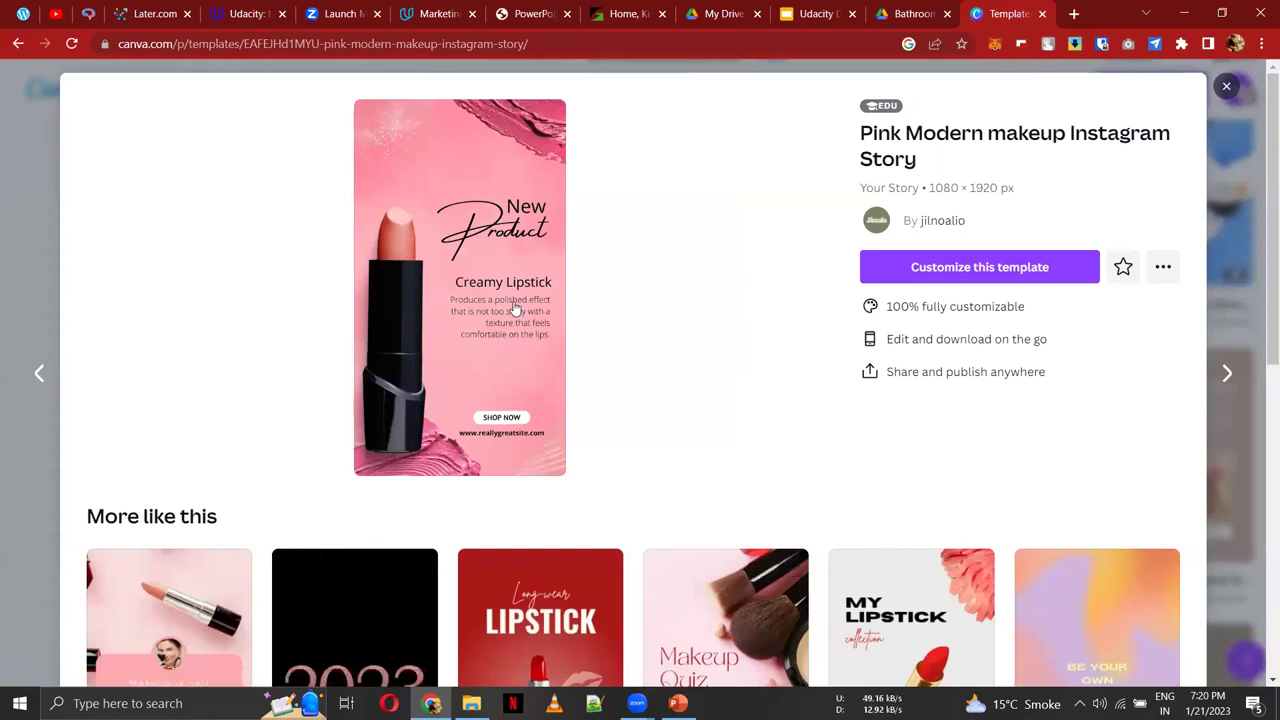
- Customize the template, retitle 'Product' as 'Red Love' and move 'New' above it
click(979, 267)
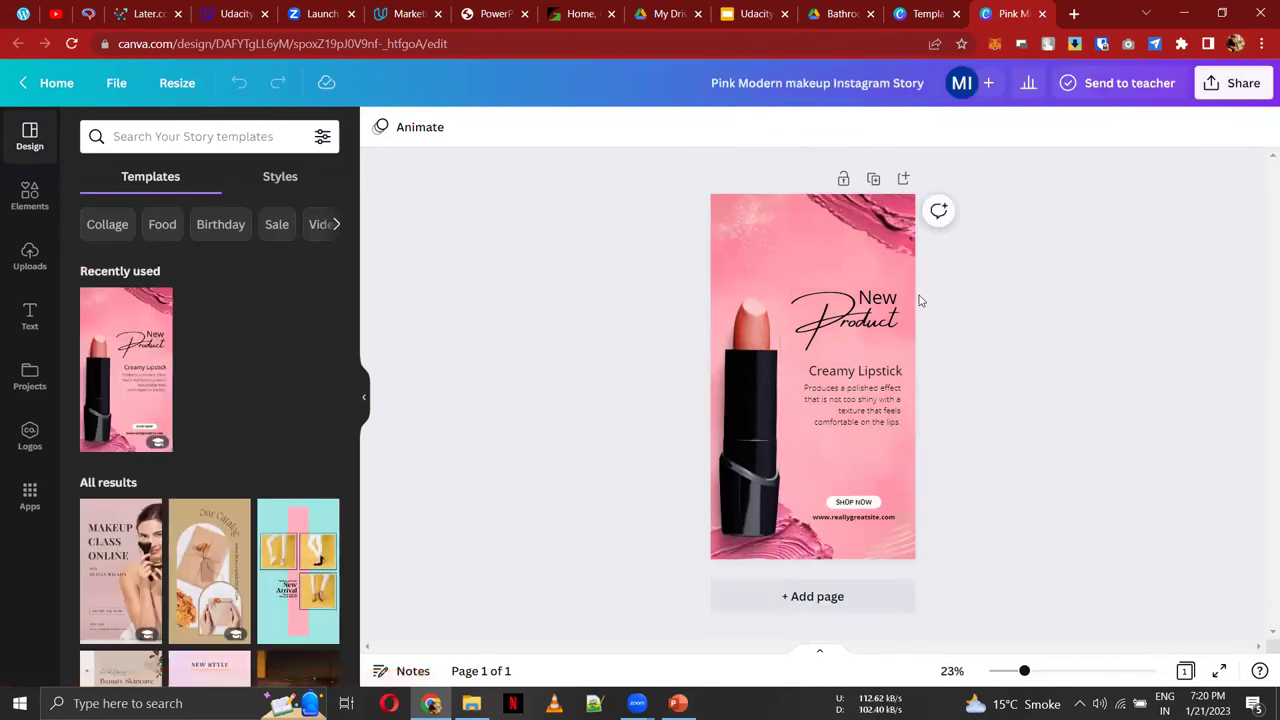
double_click(882, 320)
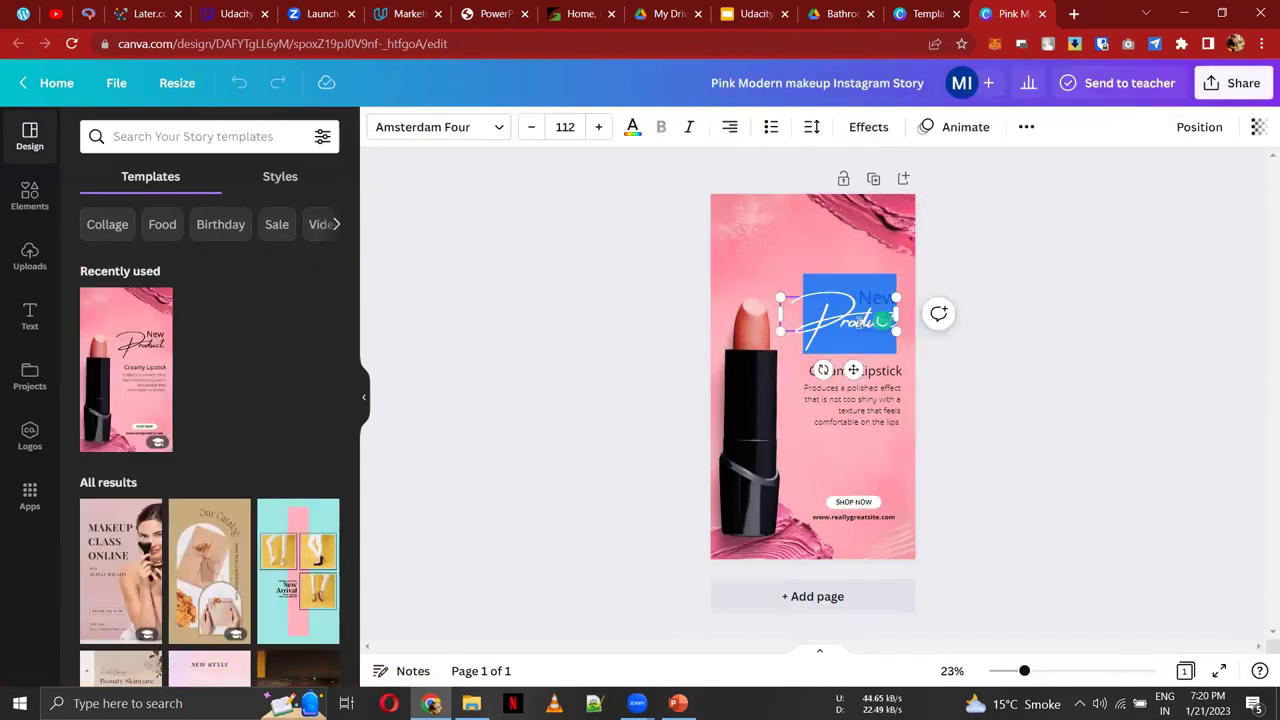
text(Red Love)
click(1121, 386)
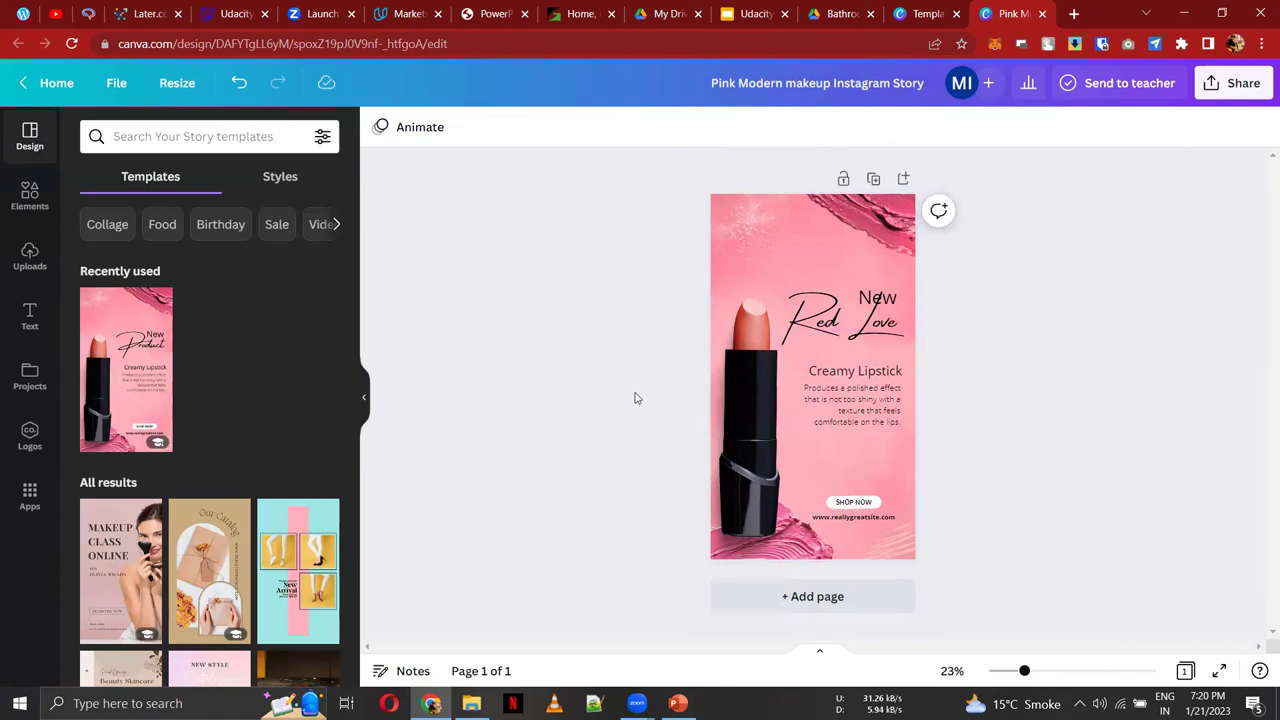
drag(858, 300, 855, 275)
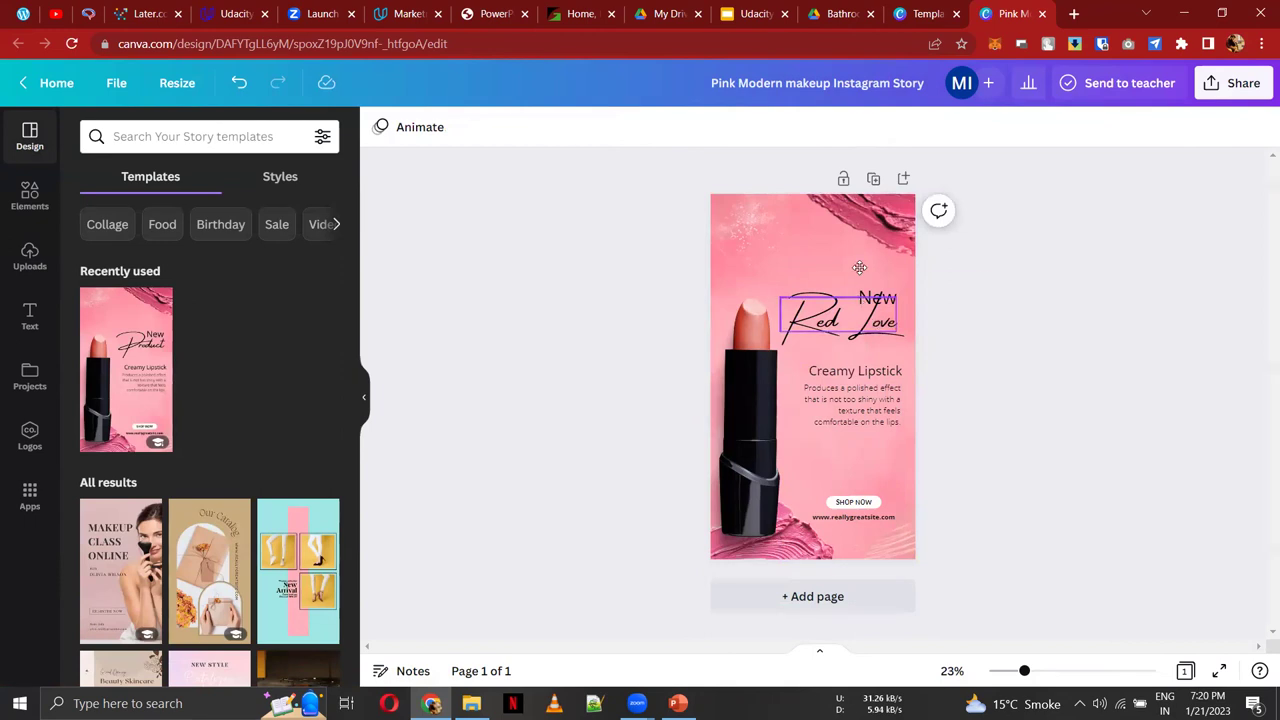
click(1124, 351)
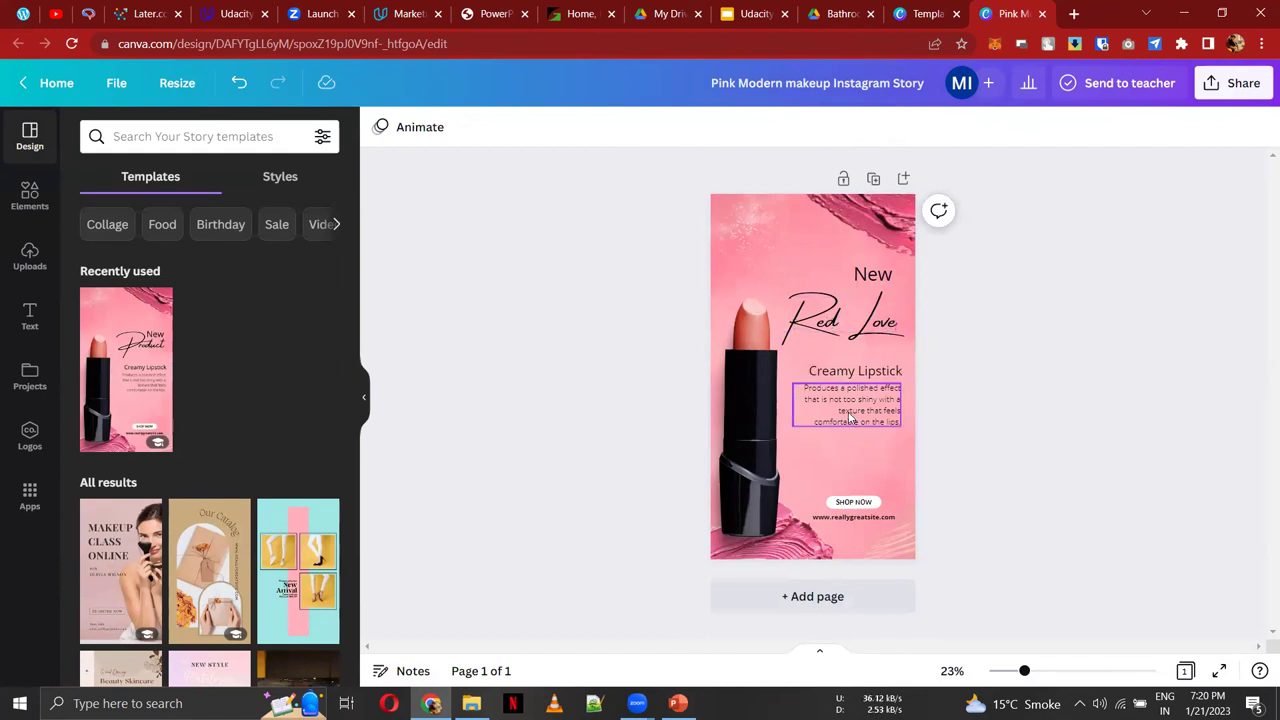
click(844, 518)
click(844, 518)
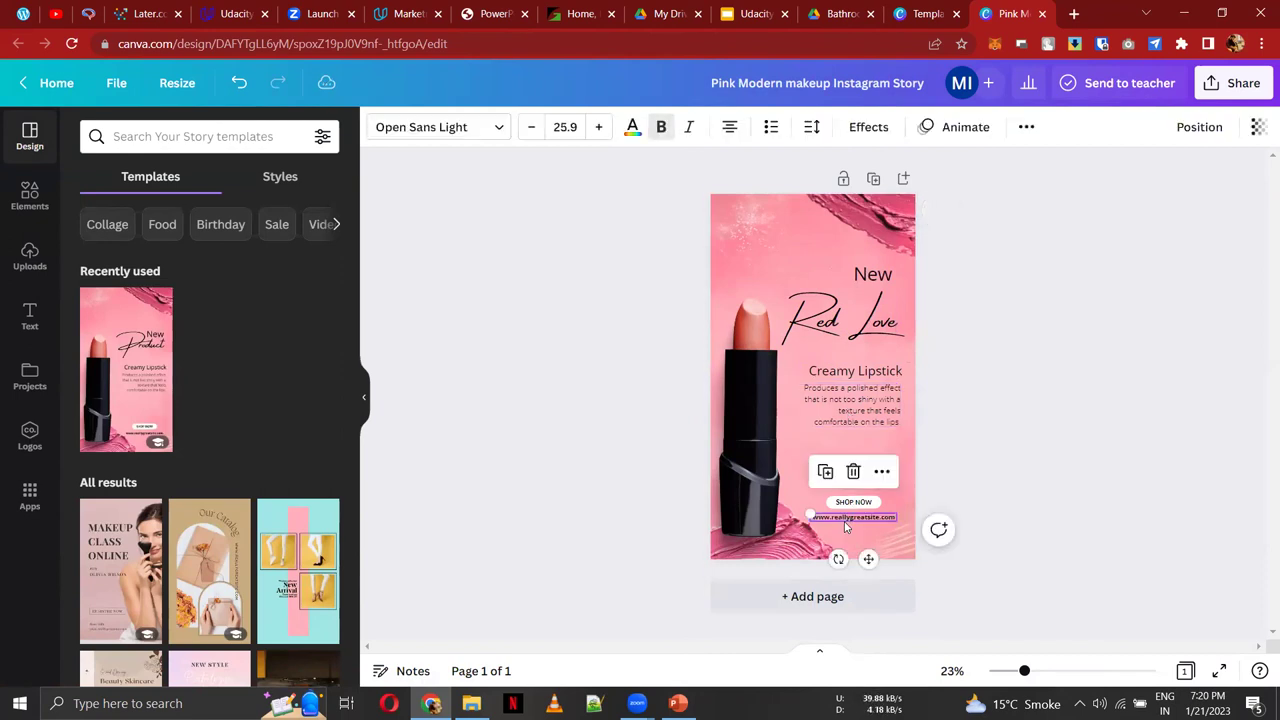
click(840, 520)
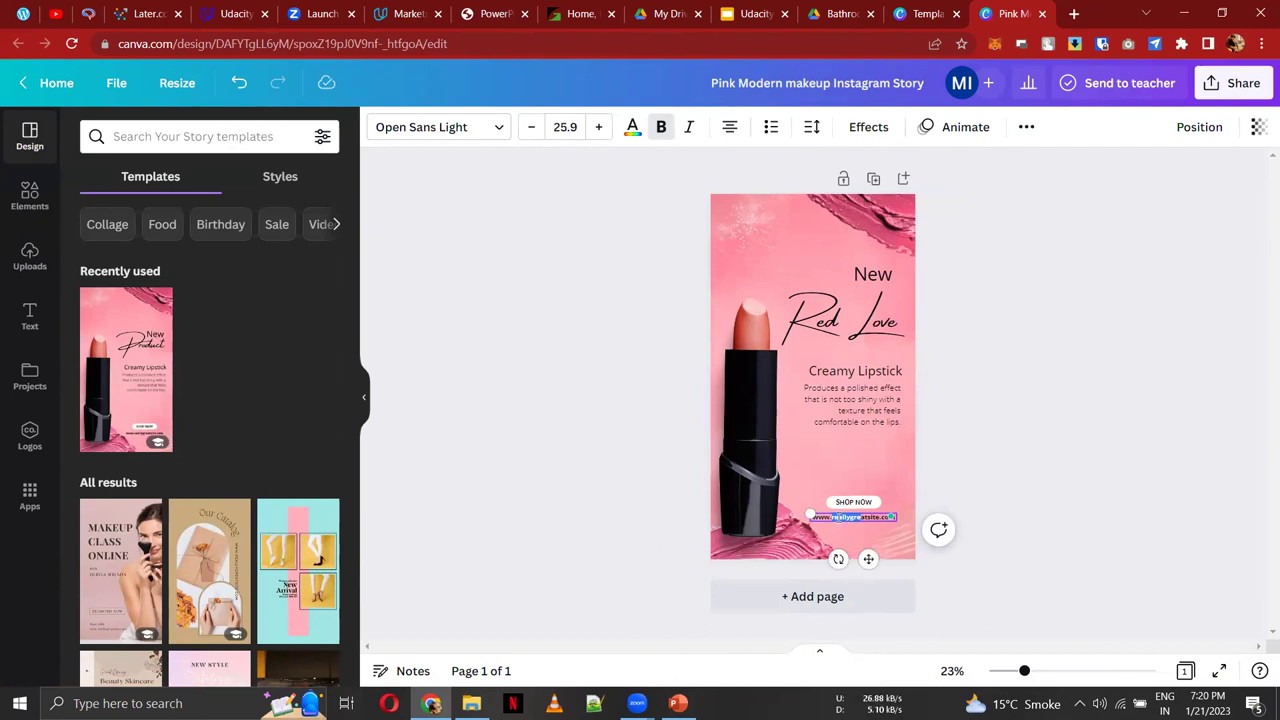
text(ll)
text(pstick)
key(Return)
key(BackSpace)
click(1086, 344)
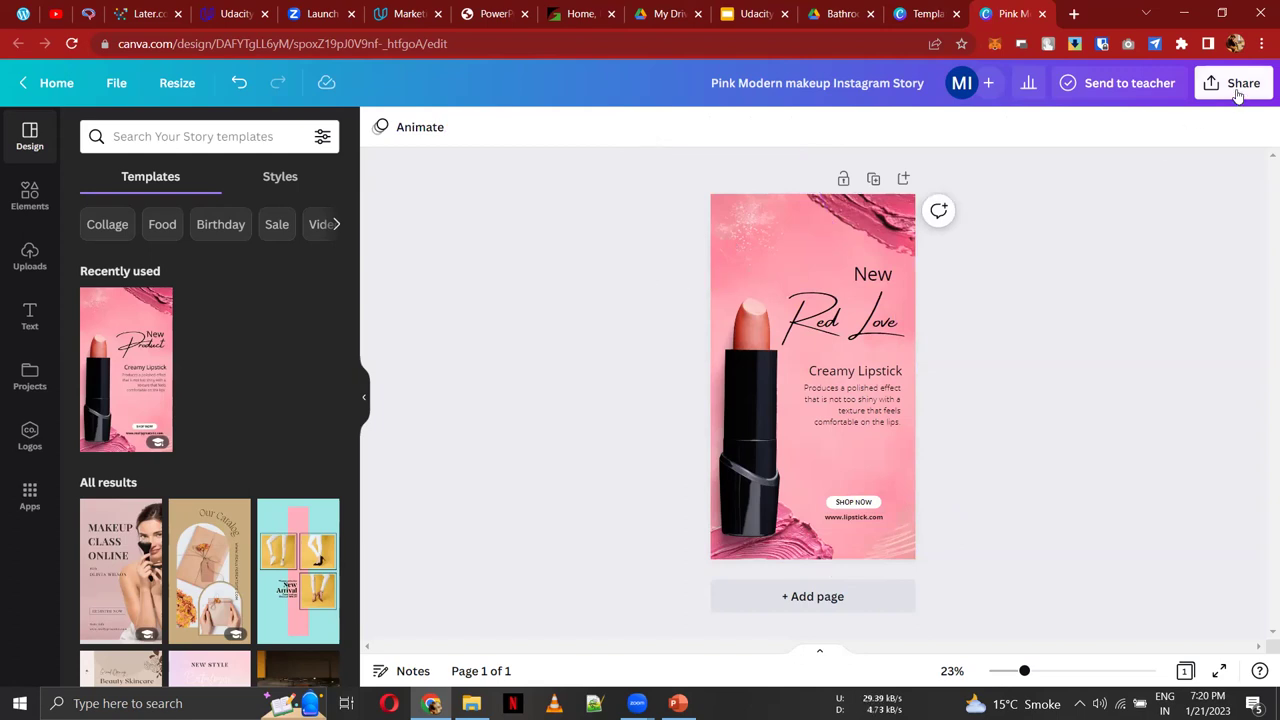
- Apply the Party page animation and preview the 5-second story full screen
click(392, 144)
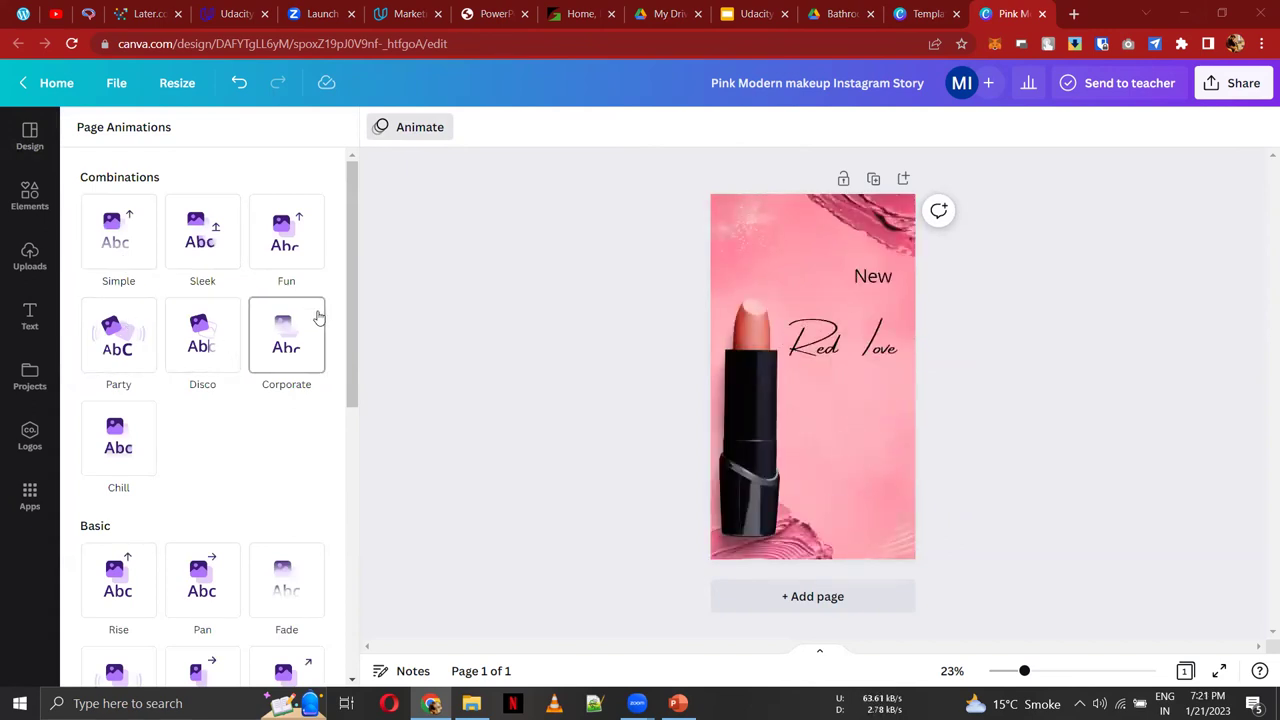
click(108, 347)
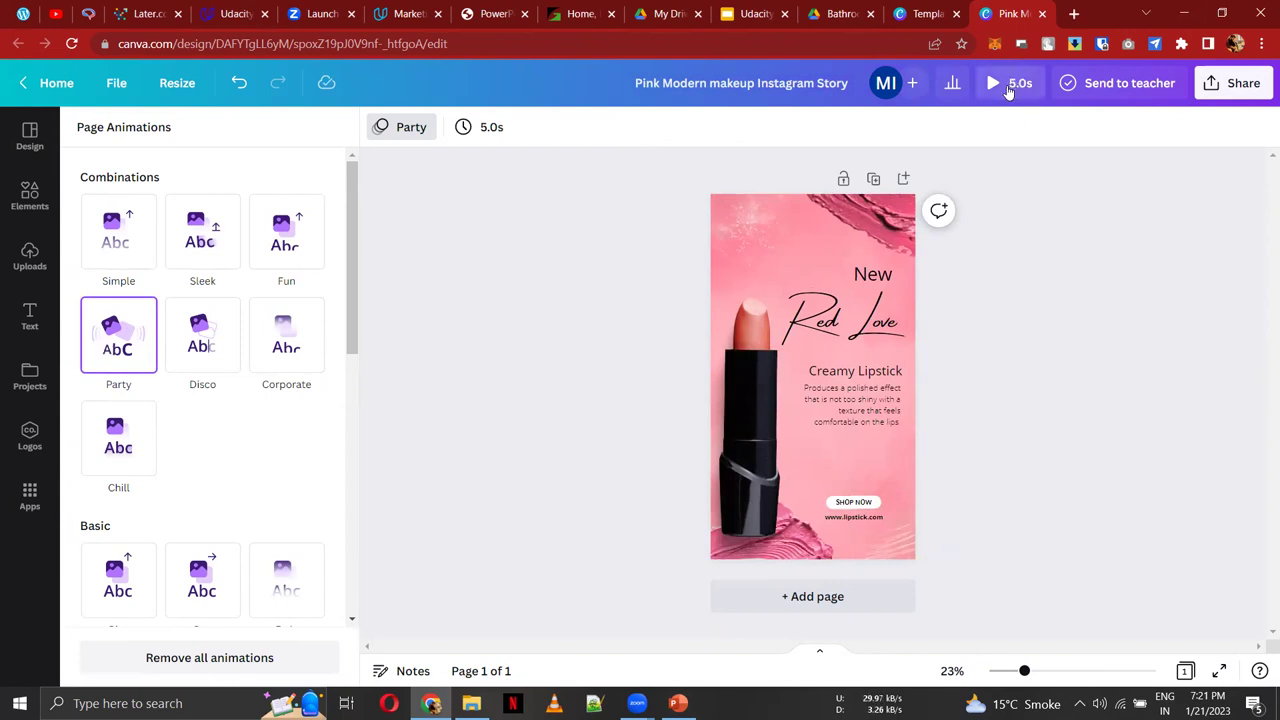
click(985, 78)
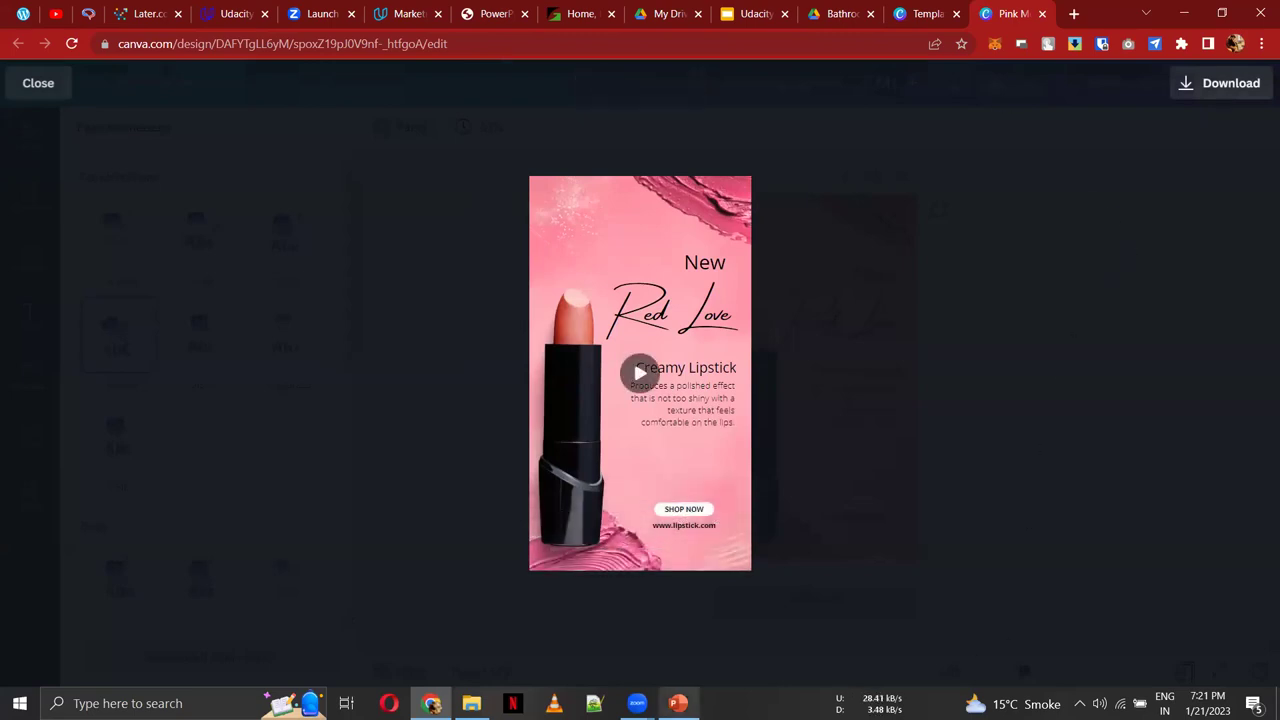
mouse_move(678, 703)
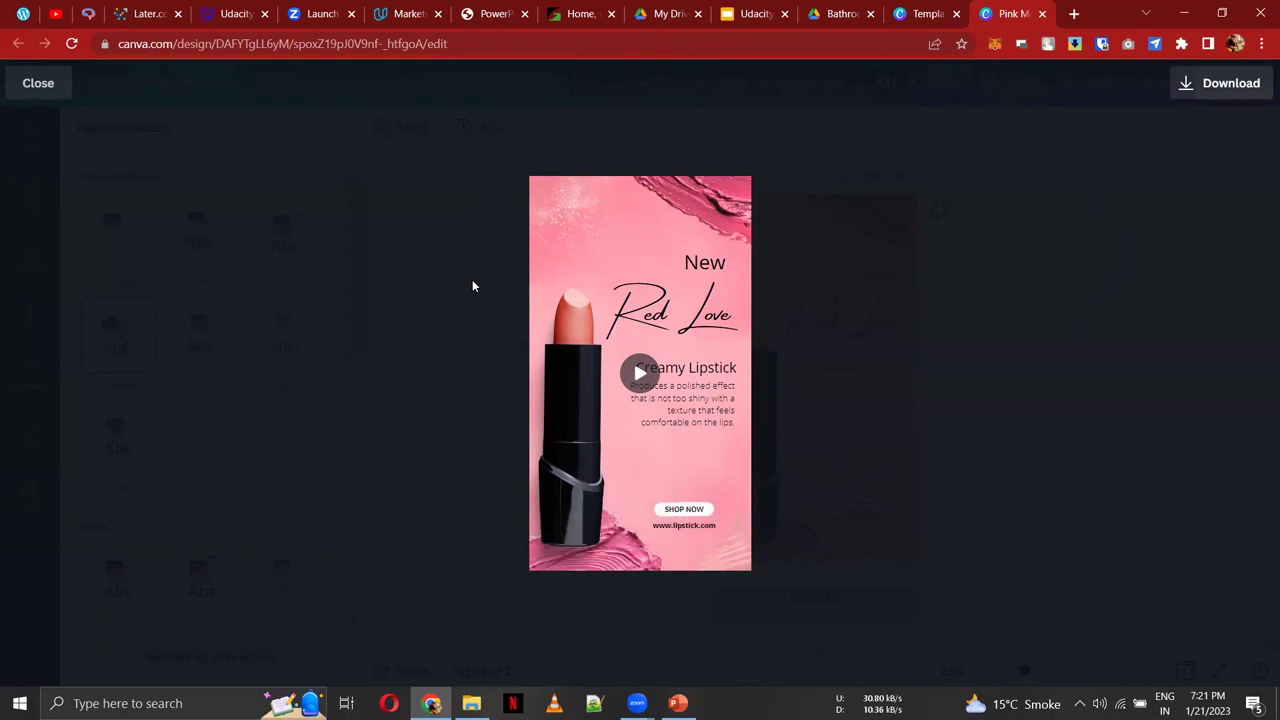
key(Escape)
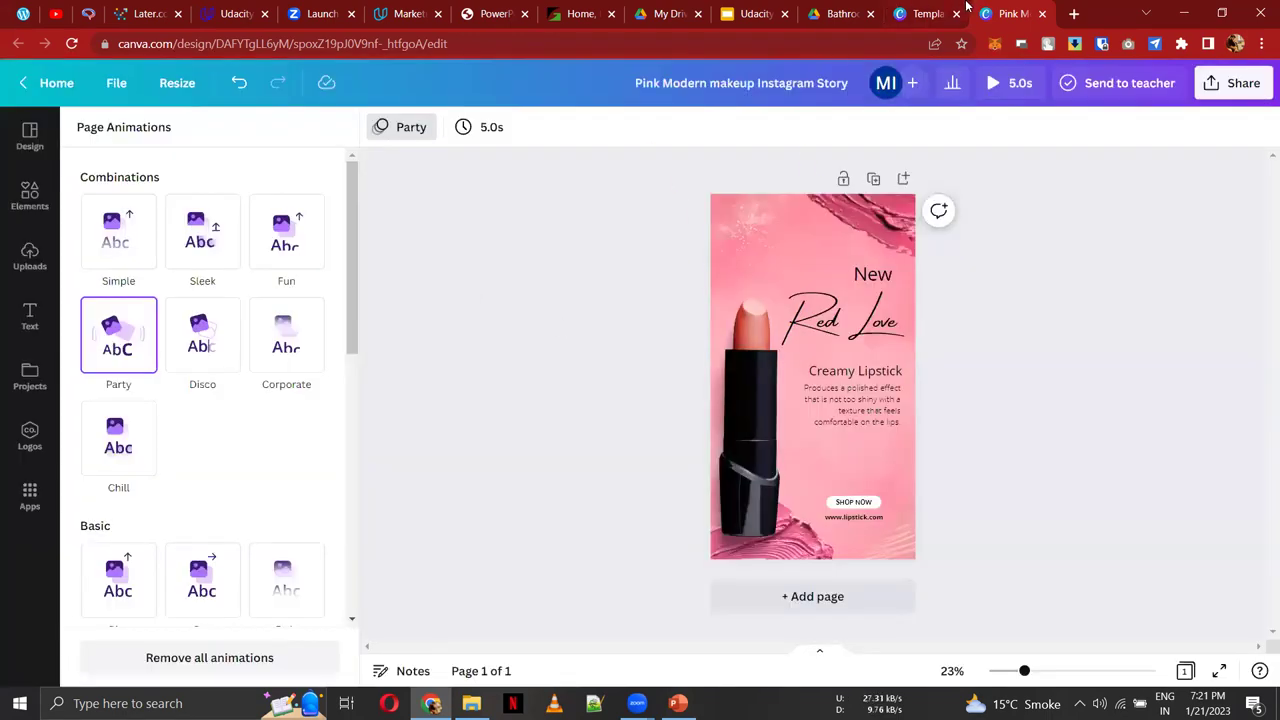
- Replace the template search with 'real estate', showing 27,397 results
click(912, 12)
click(1227, 98)
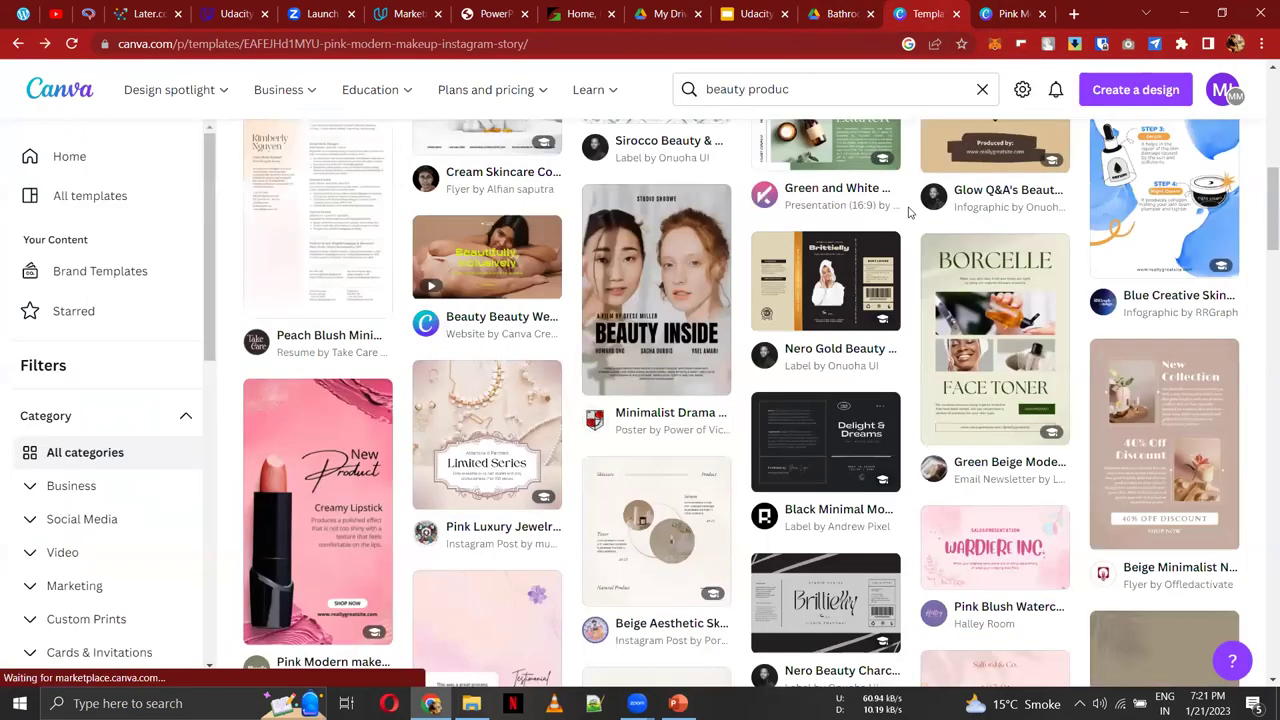
drag(1262, 183, 1262, 30)
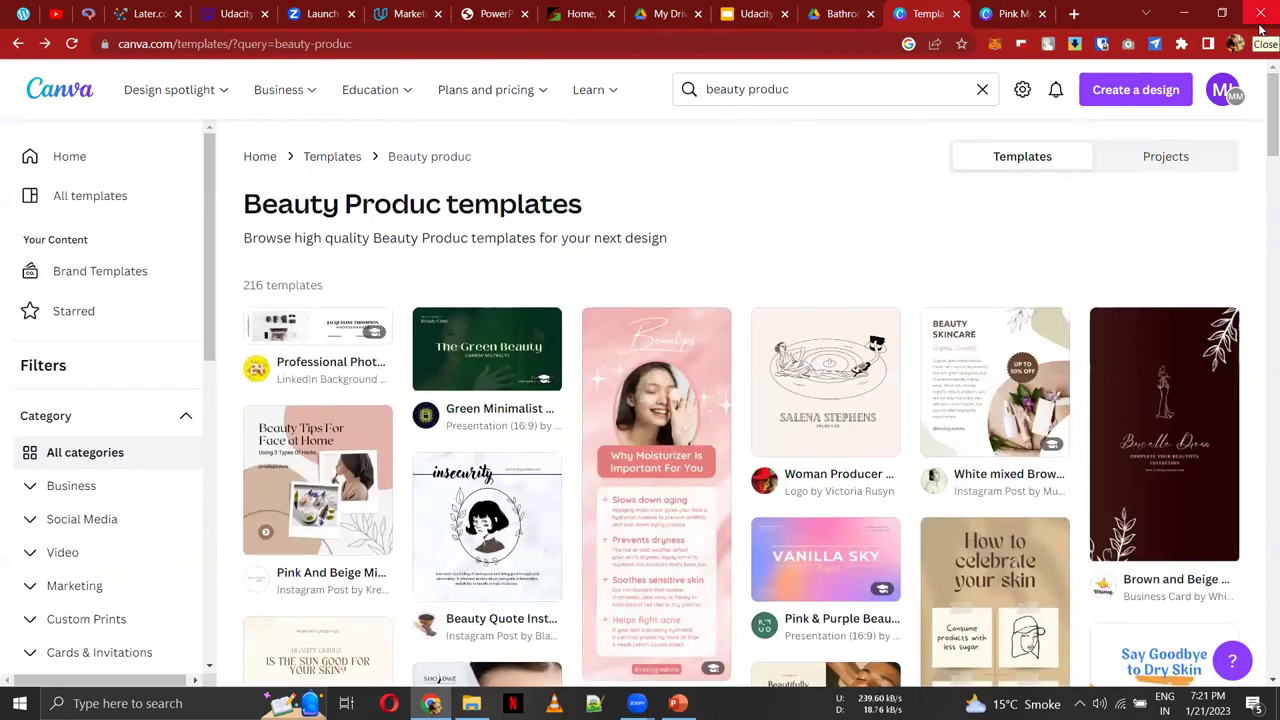
click(966, 96)
triple_click(966, 96)
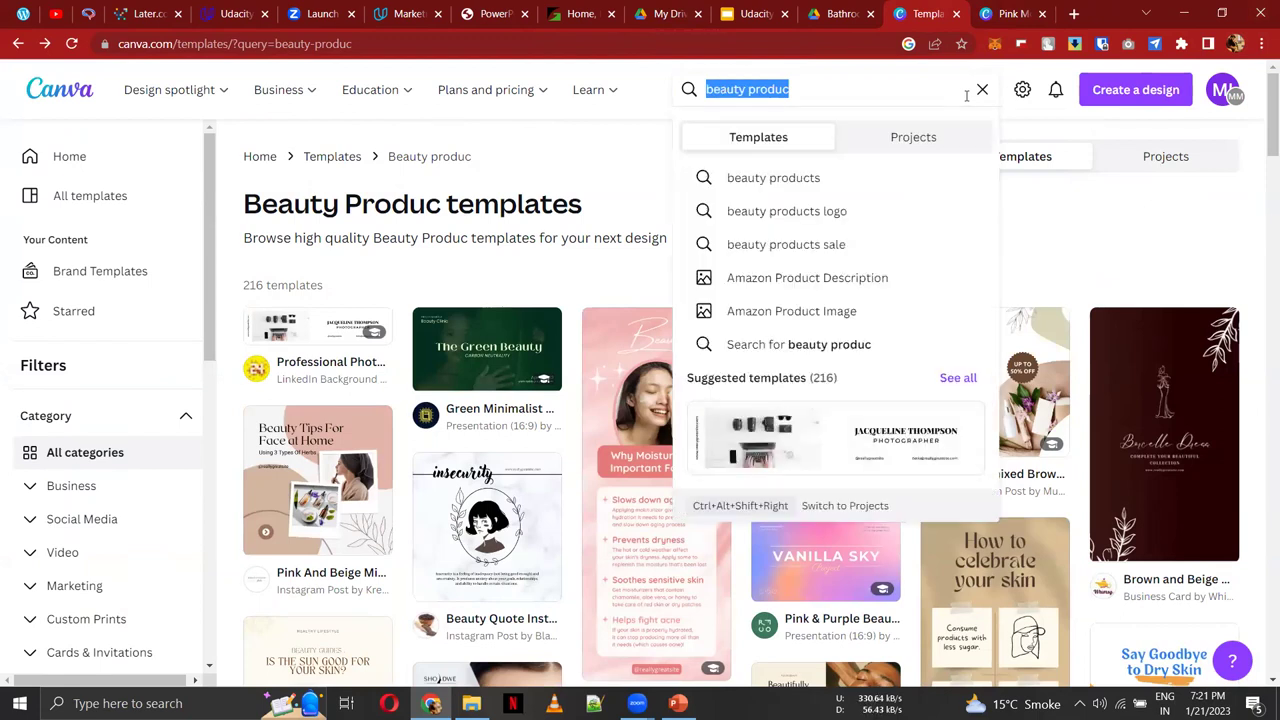
text(real estate)
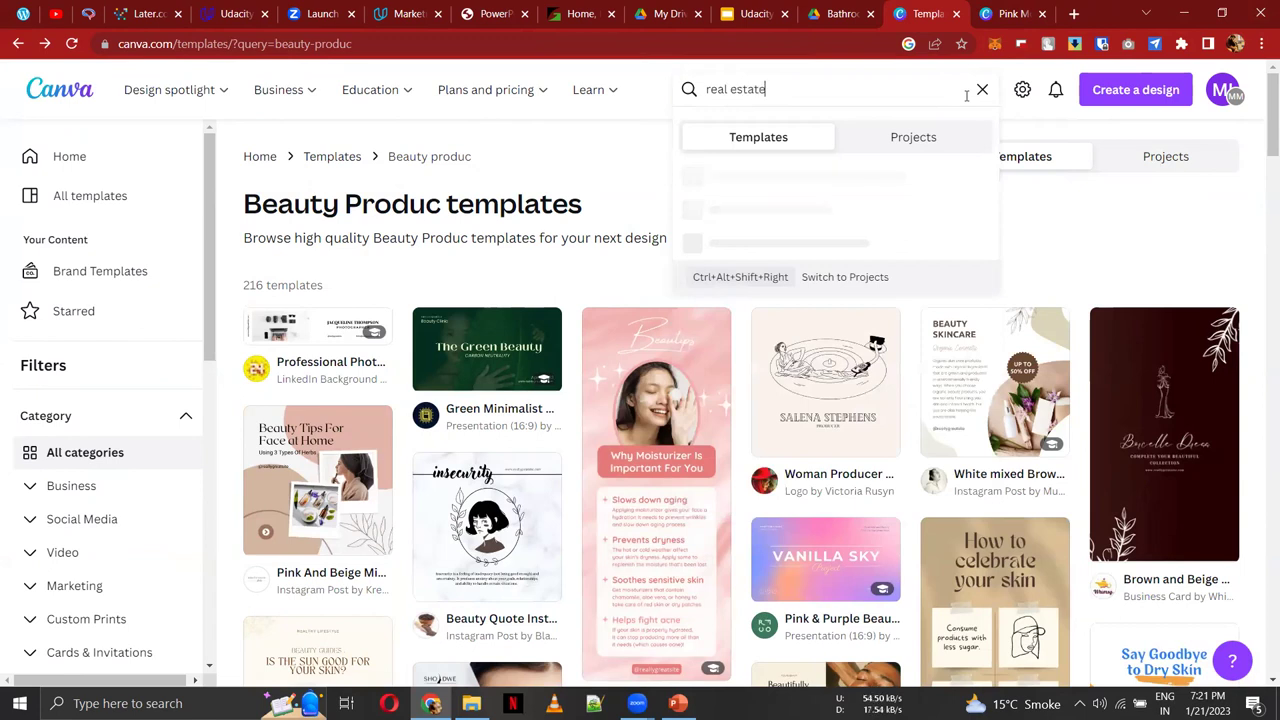
key(Return)
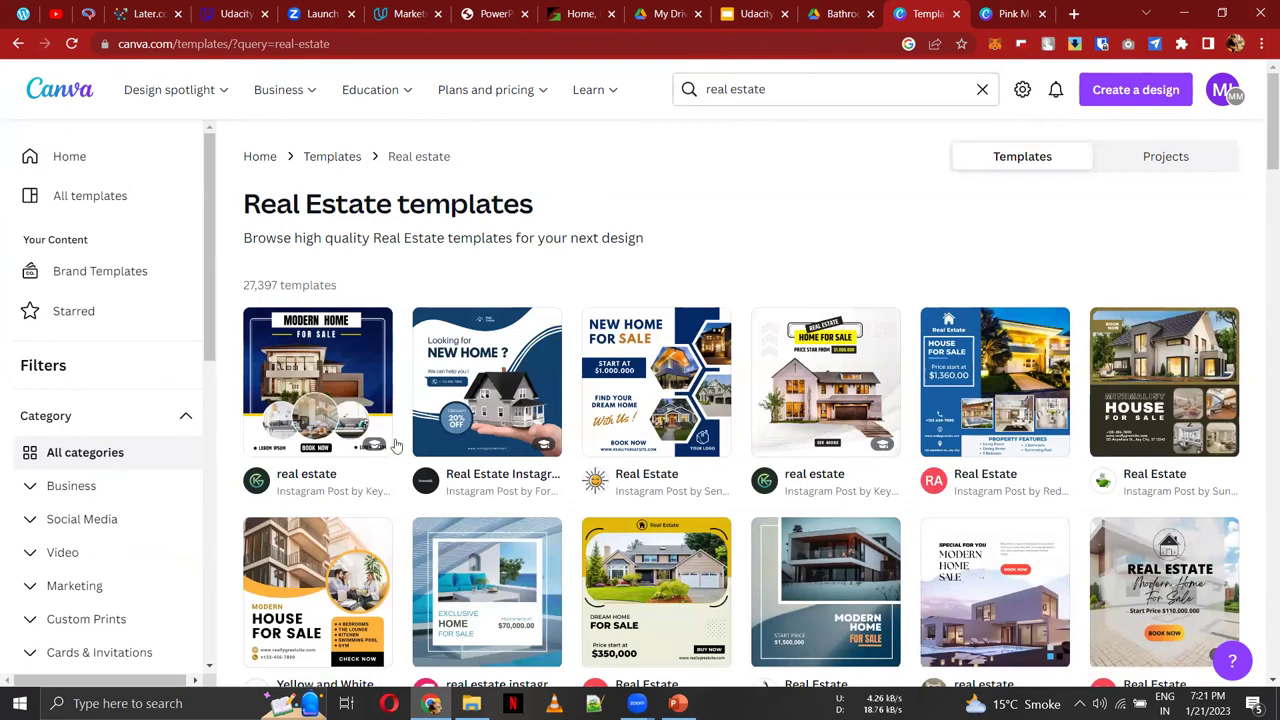
- Open the first real estate template in the editor and retitle its heading 'LAKE CITY PLOTS'
click(329, 391)
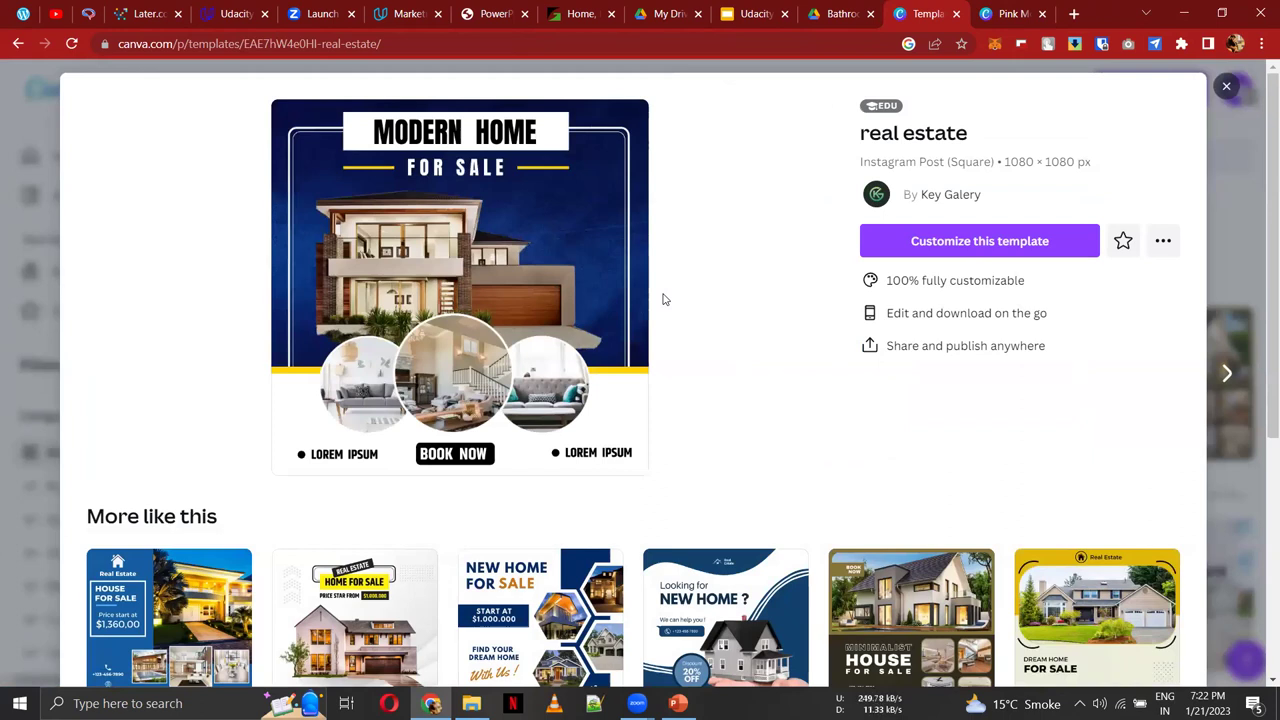
click(928, 240)
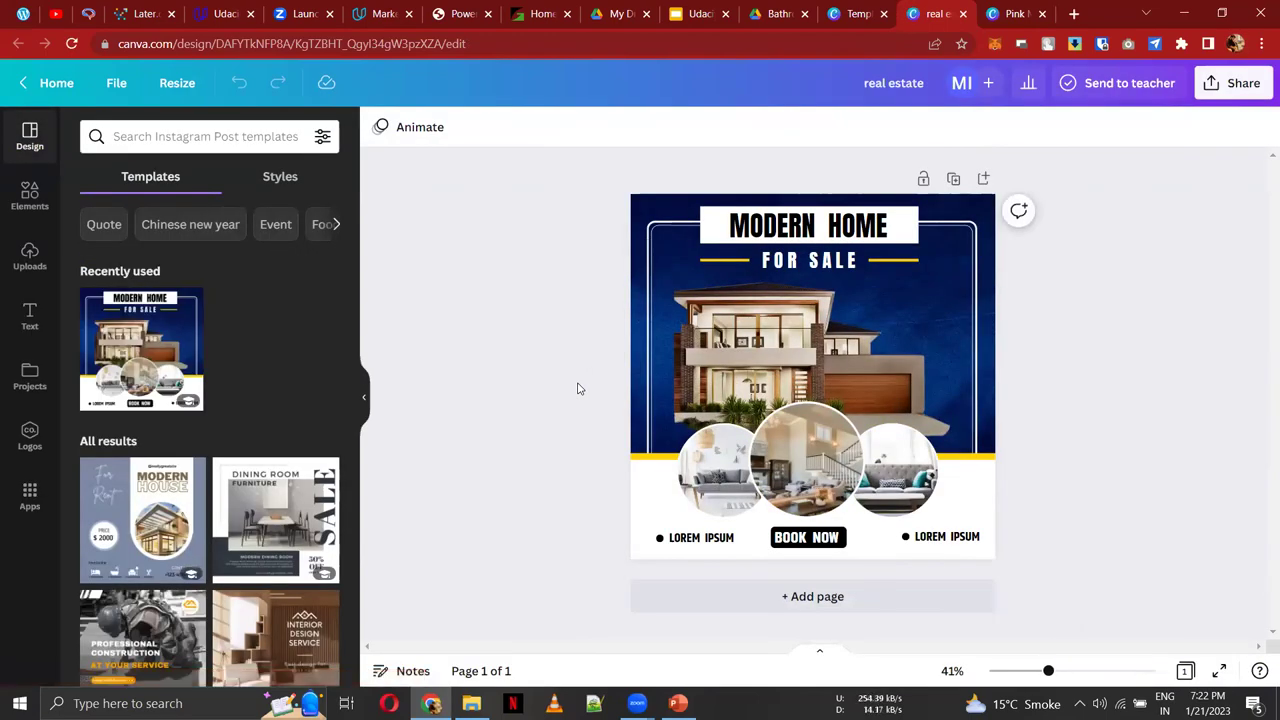
click(758, 224)
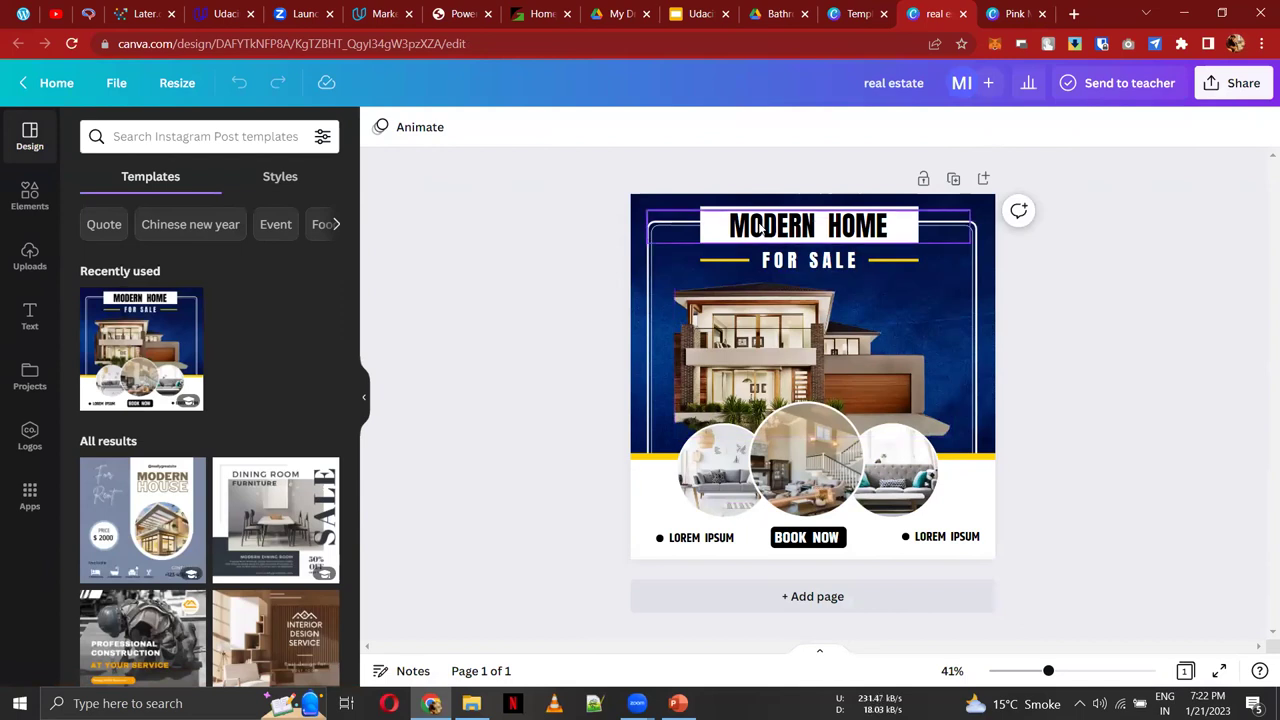
double_click(758, 224)
text(L)
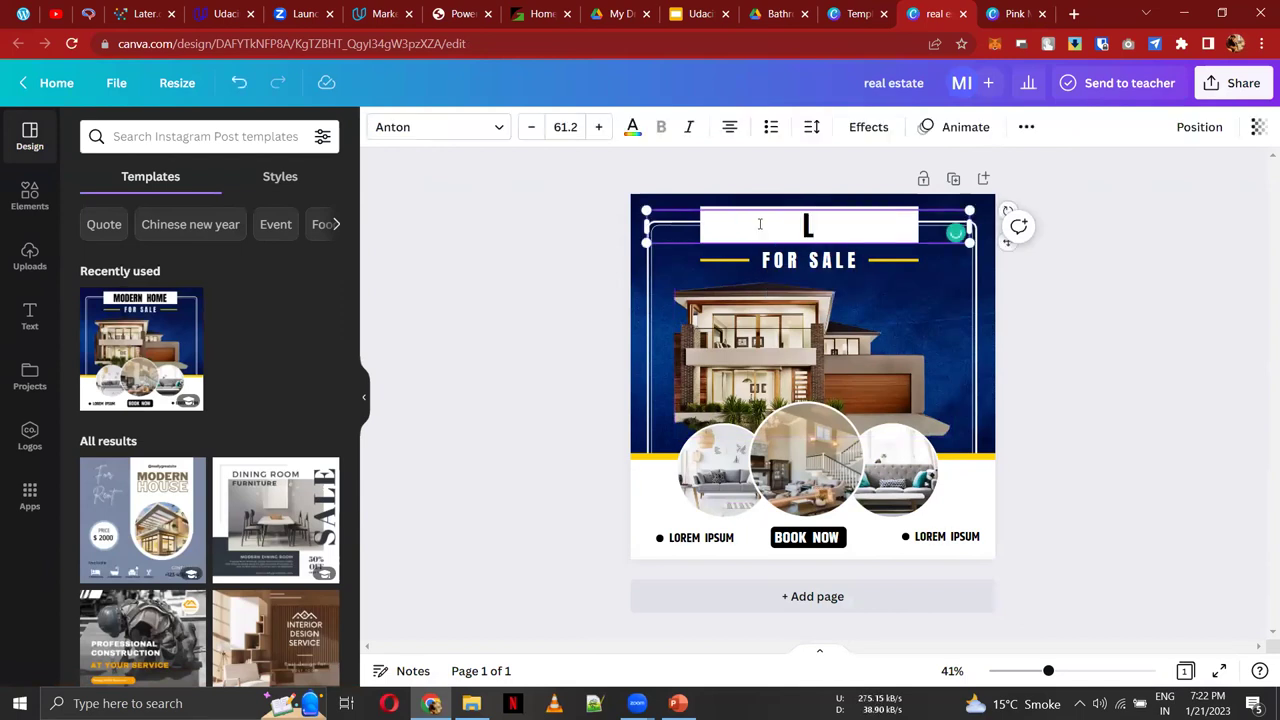
text(AKE CITY)
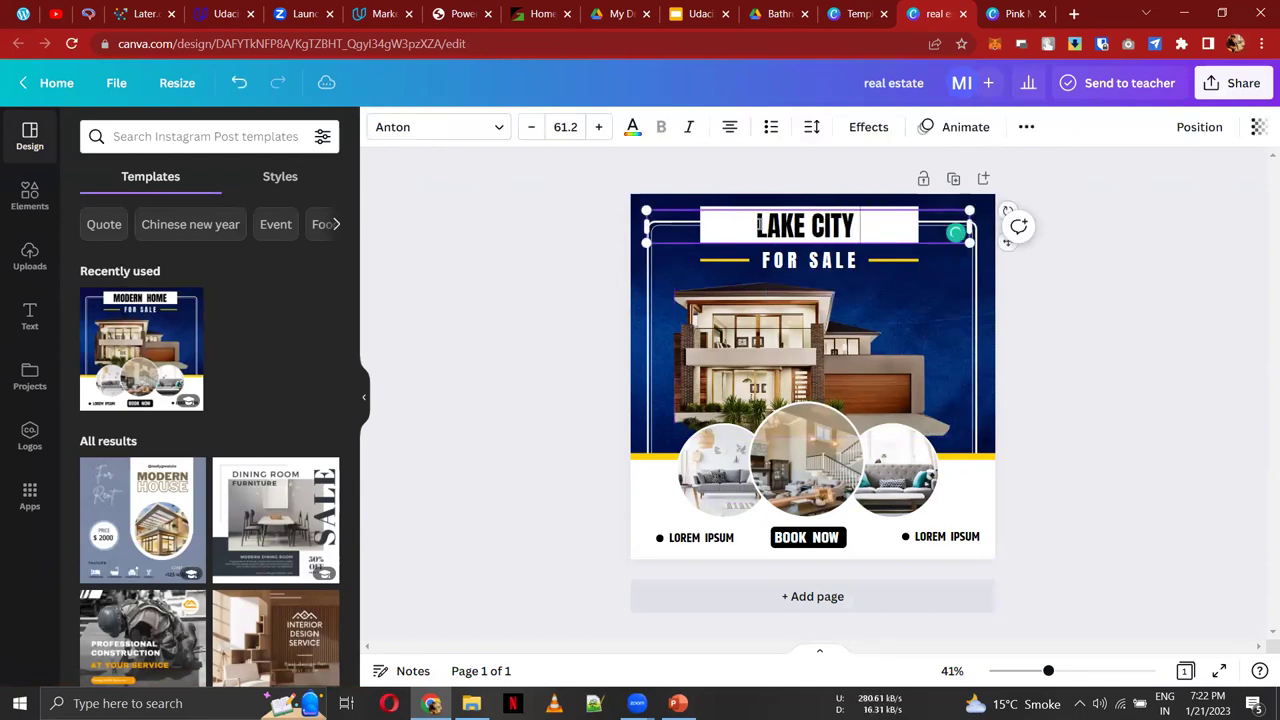
text( PLOTS)
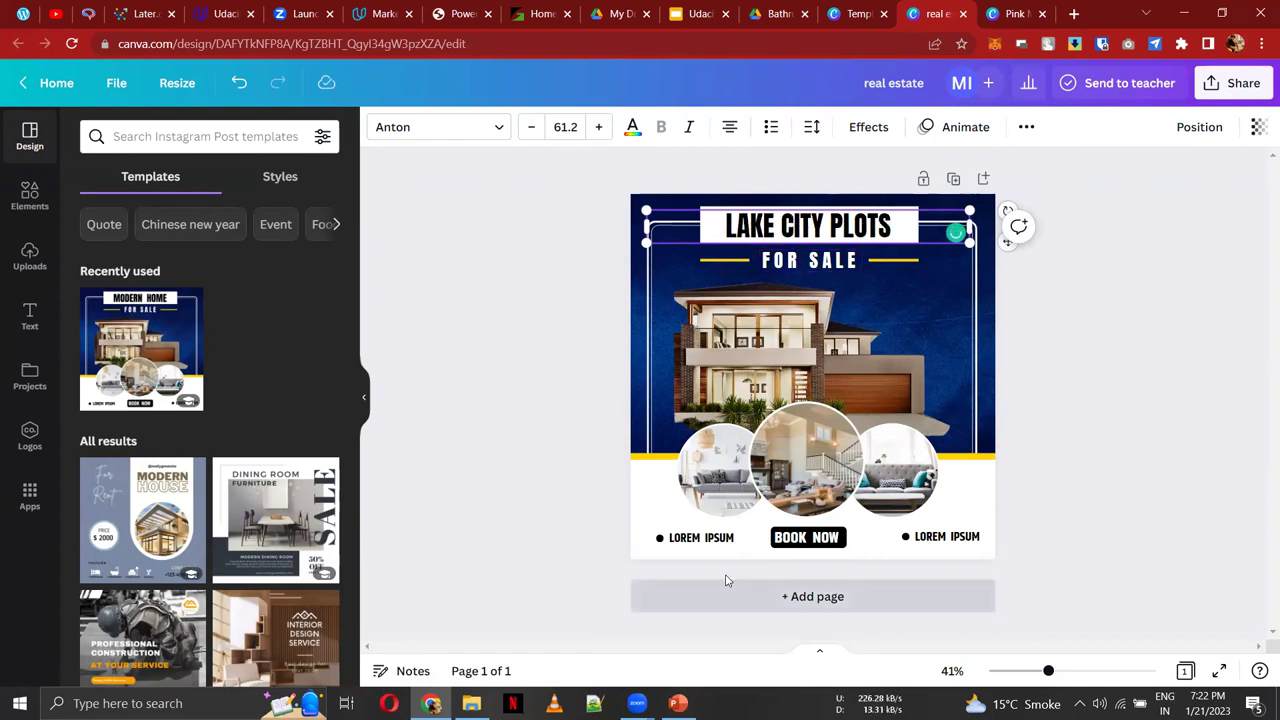
- Replace the two LOREM IPSUM labels with a contact phone number and 'KARACHI'
double_click(701, 537)
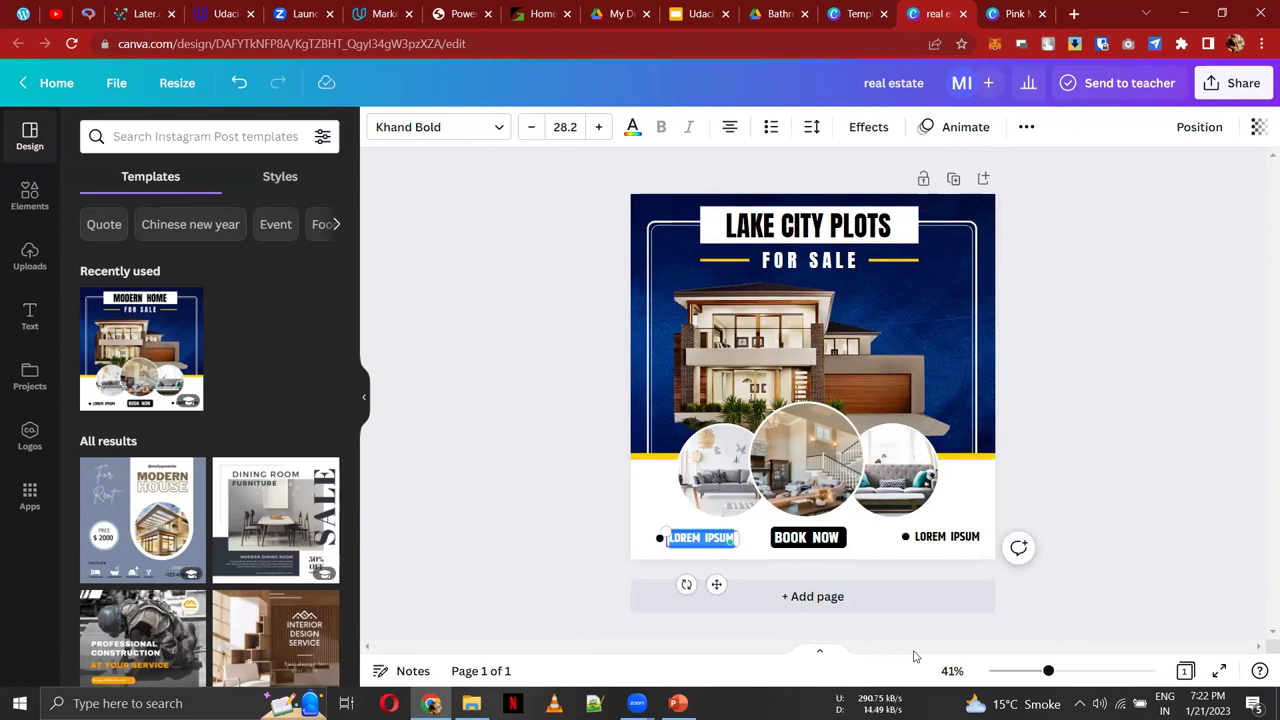
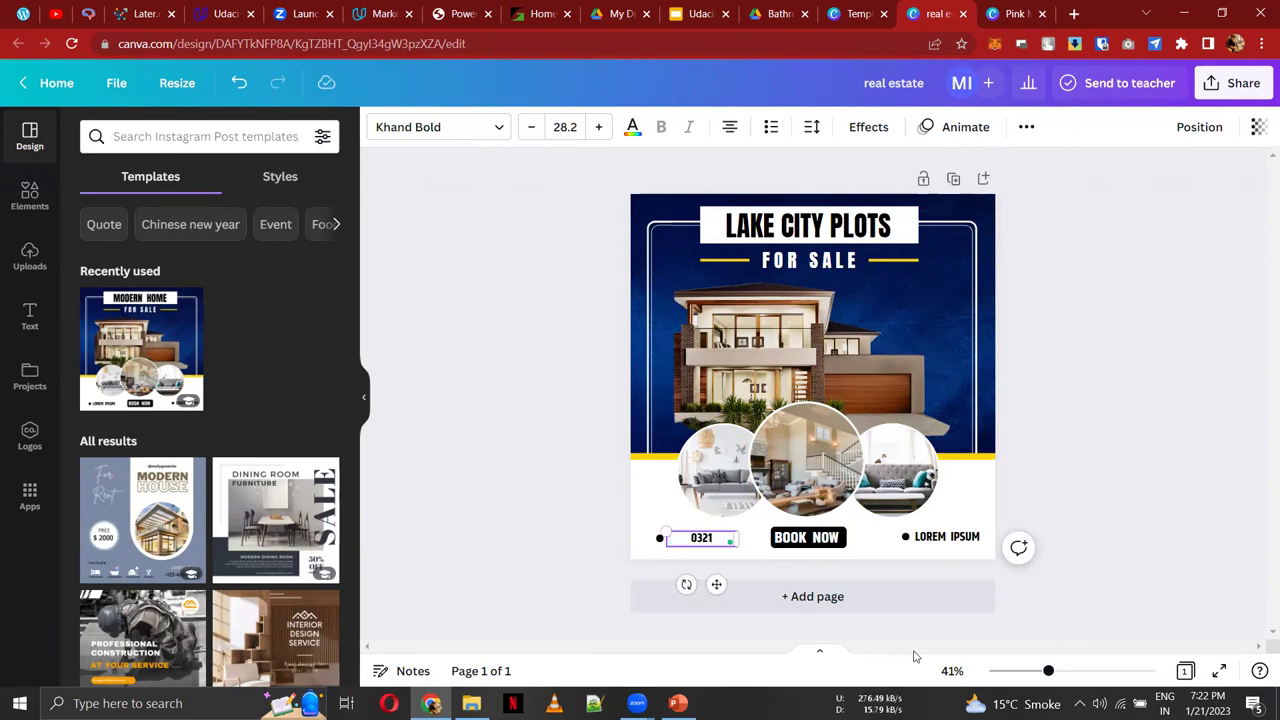
double_click(929, 538)
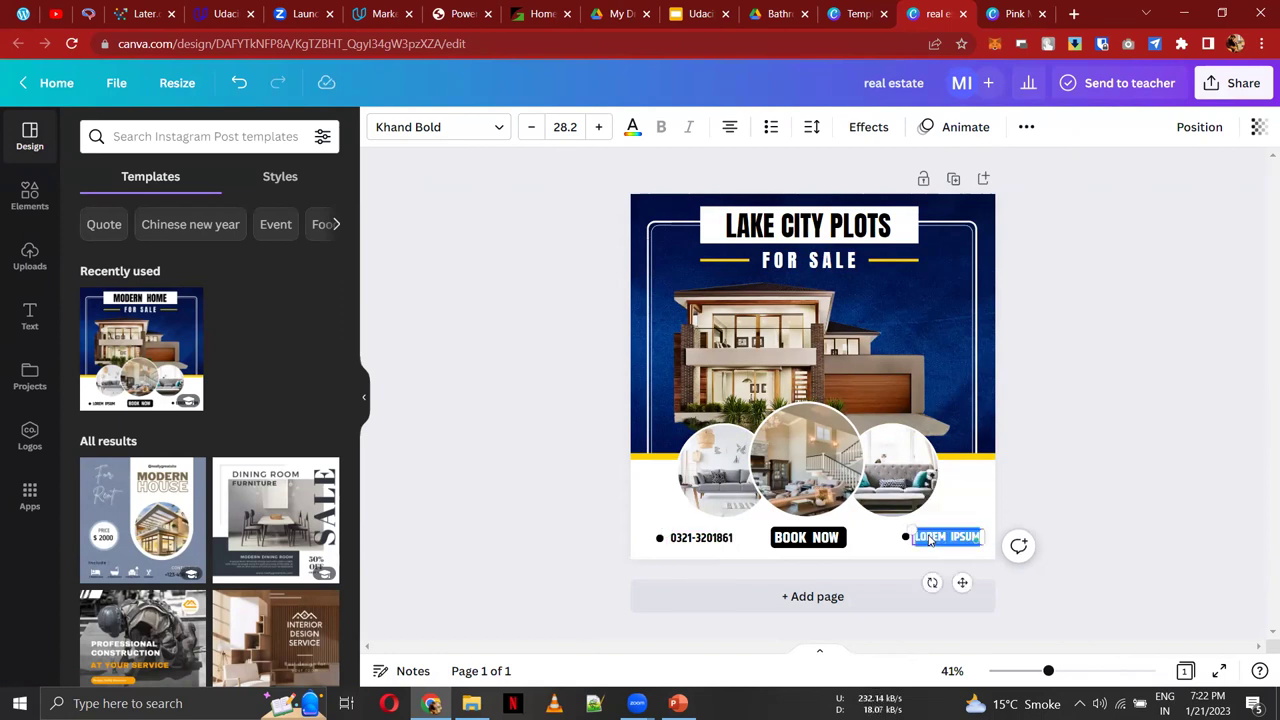
text(KARACHI)
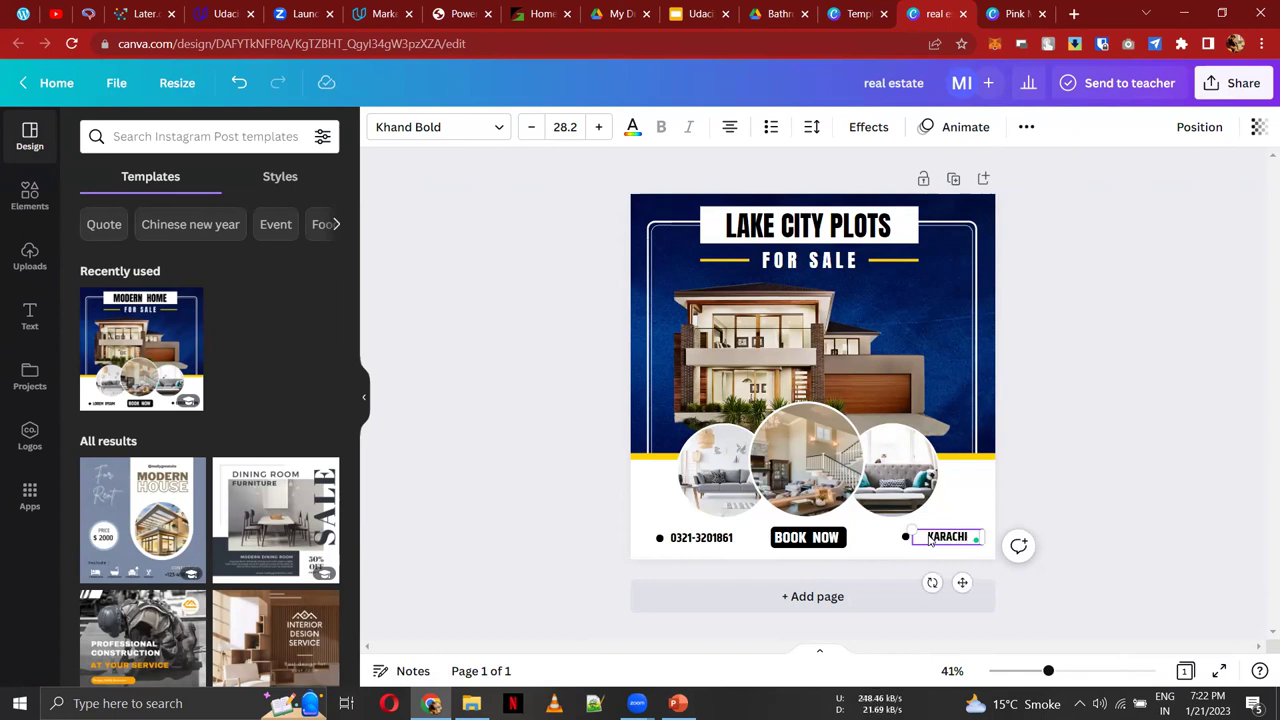
- Apply the 5.0-second Rise page animation and preview the LAKE CITY PLOTS post full screen
click(1221, 435)
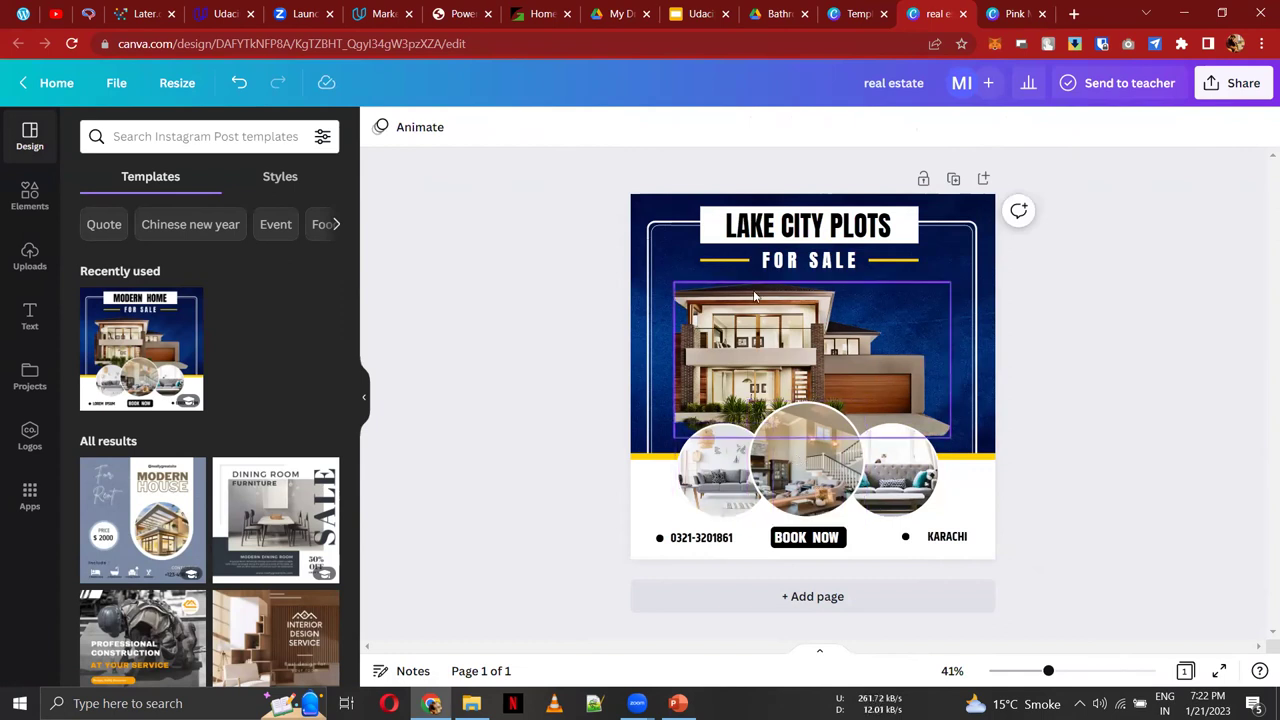
click(404, 140)
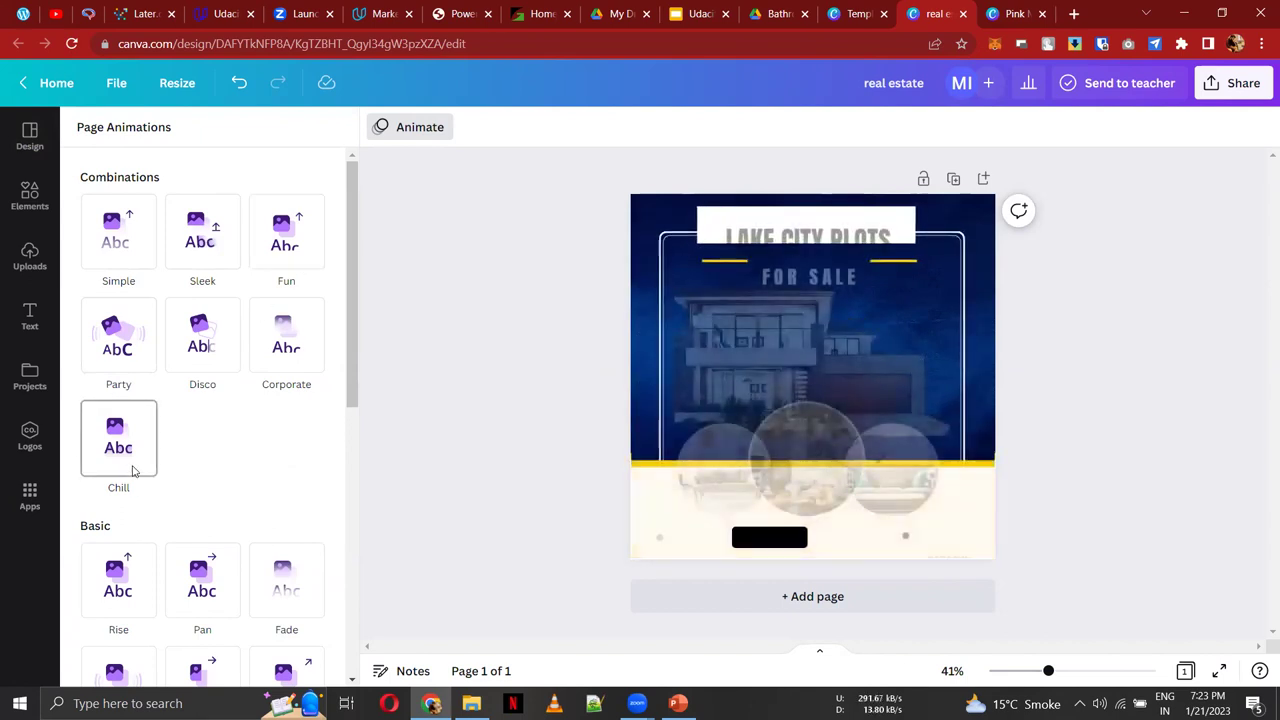
click(118, 590)
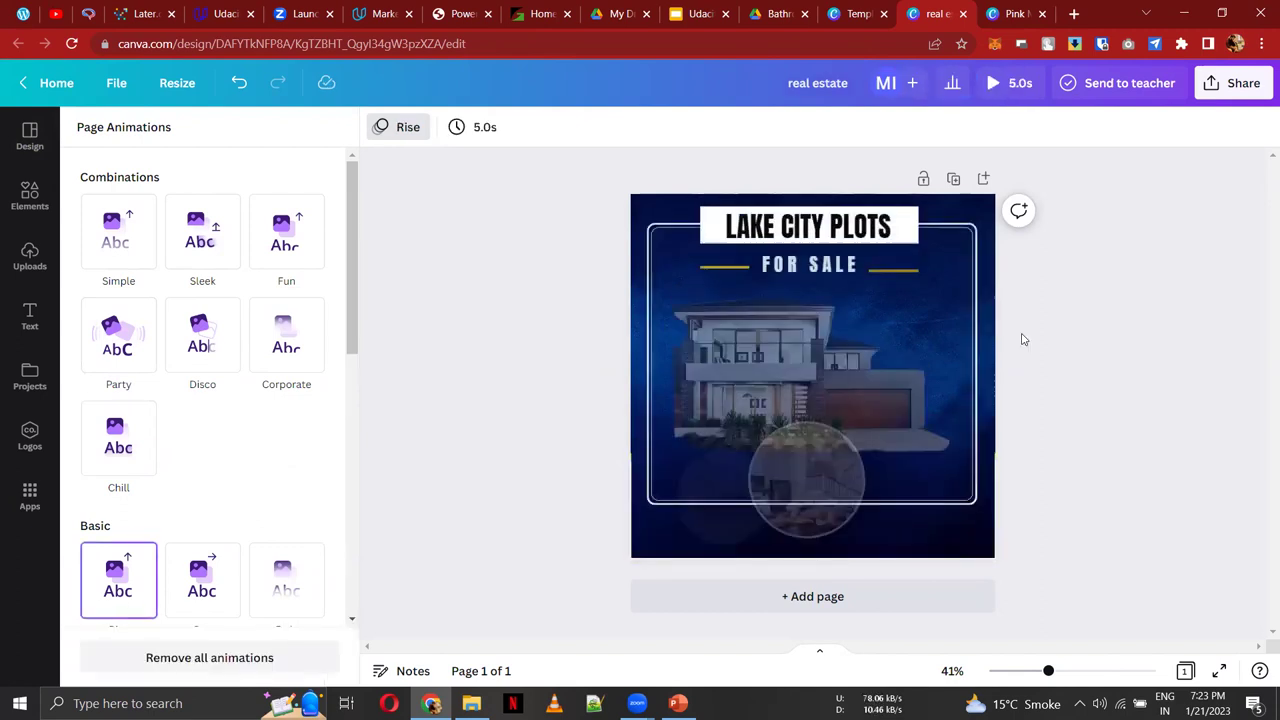
click(1011, 85)
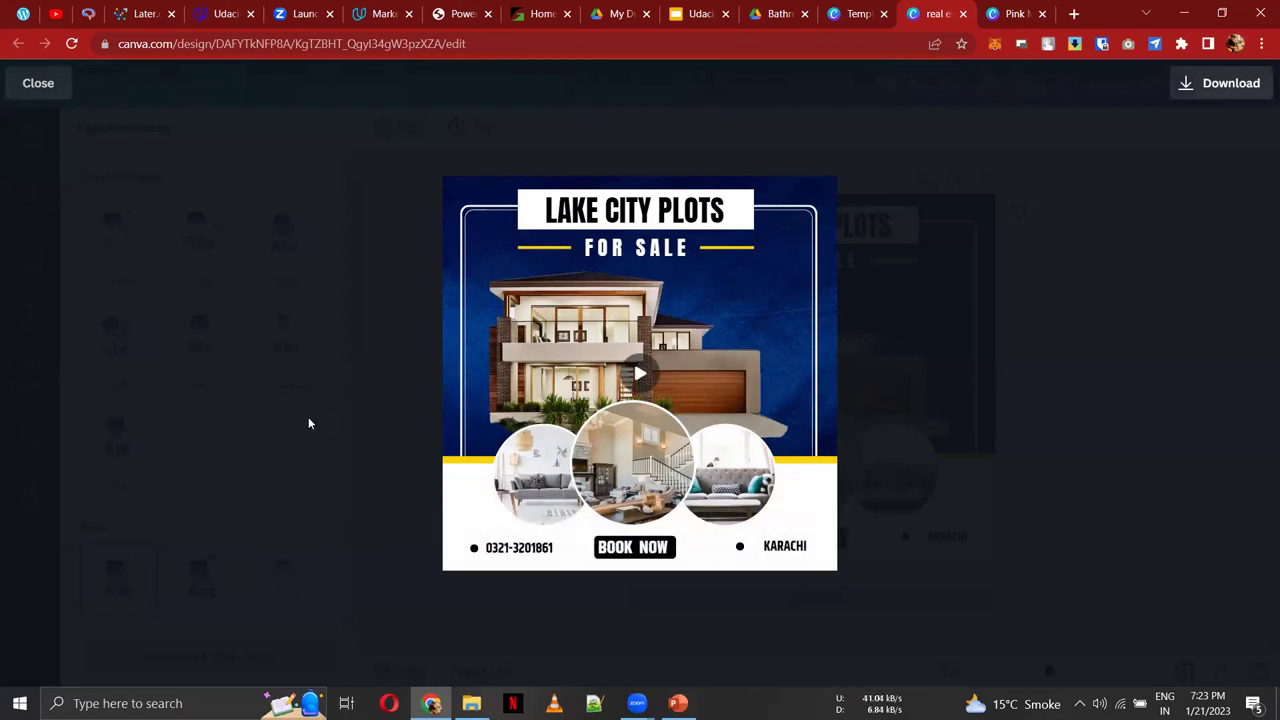
- Close the real estate design and sign in to Predis.ai with Facebook
key(ctrl+w)
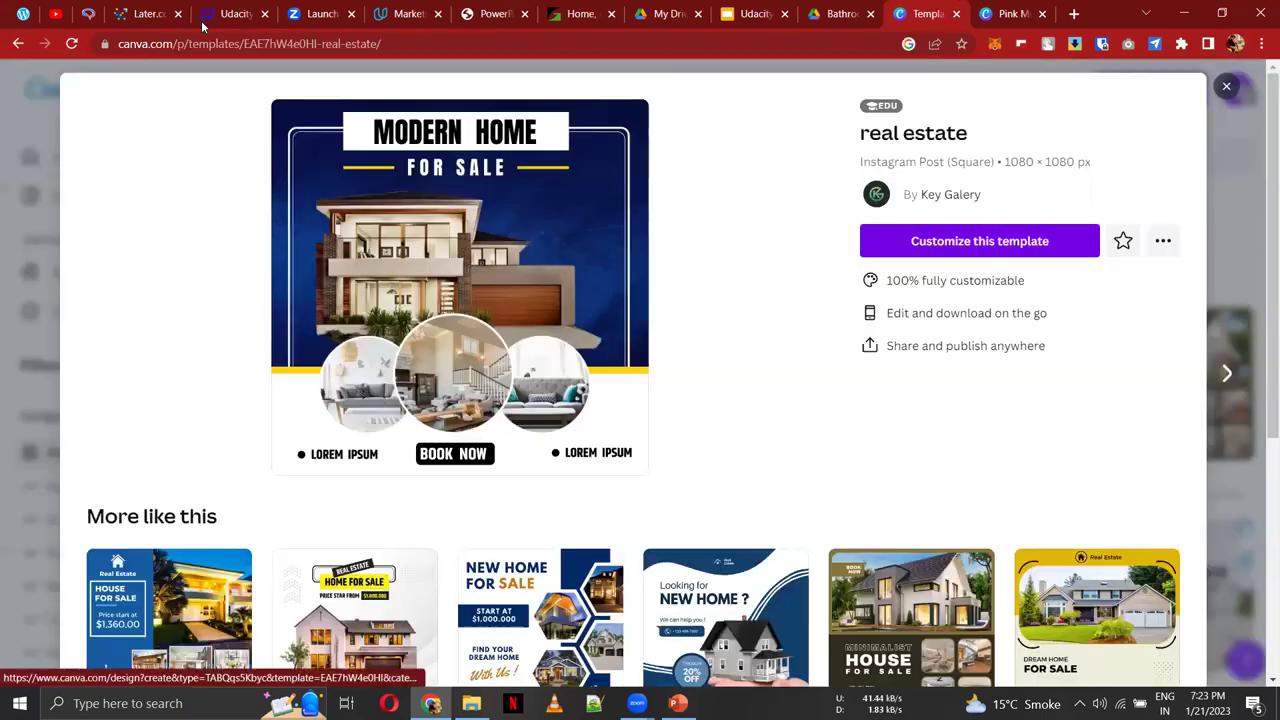
click(309, 9)
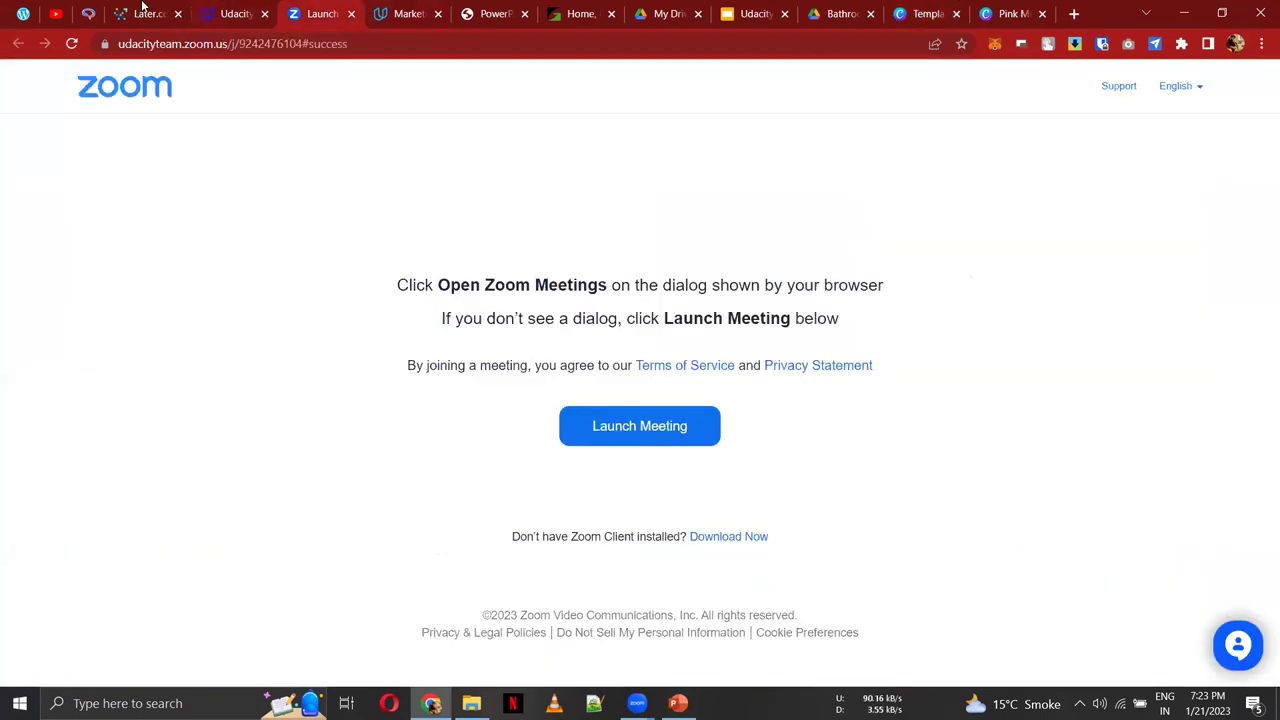
click(143, 8)
click(88, 12)
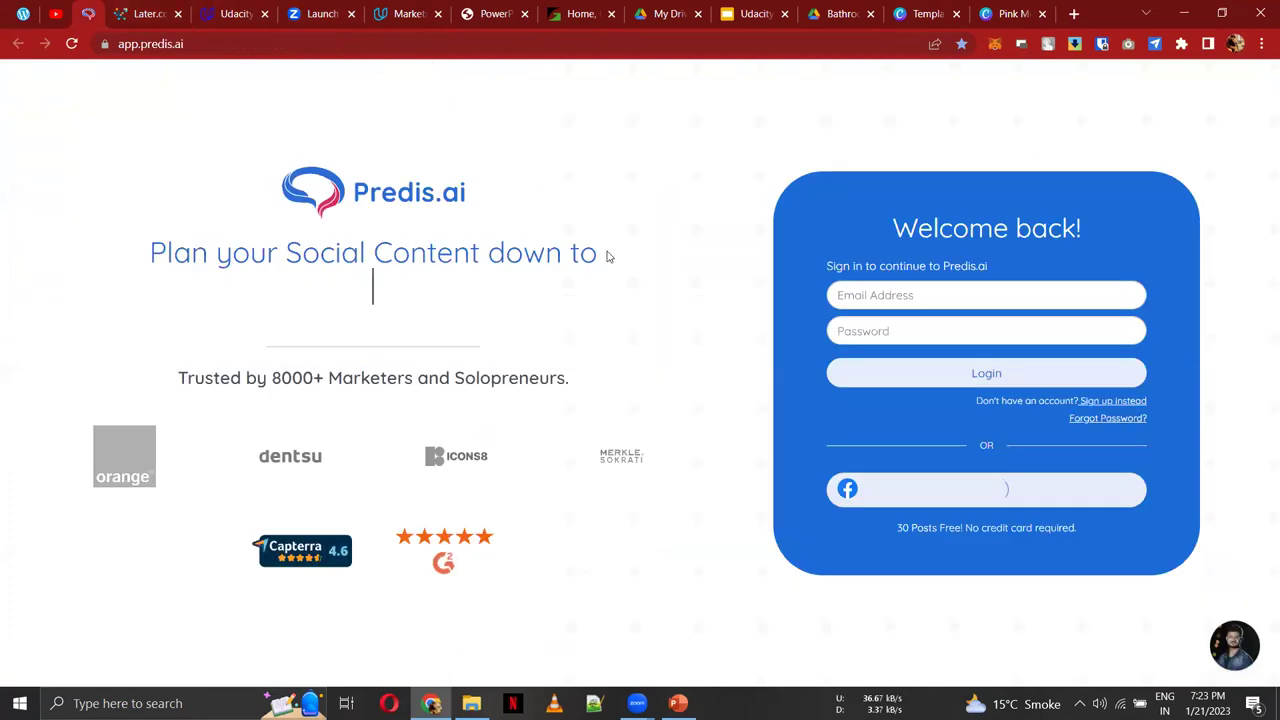
click(71, 43)
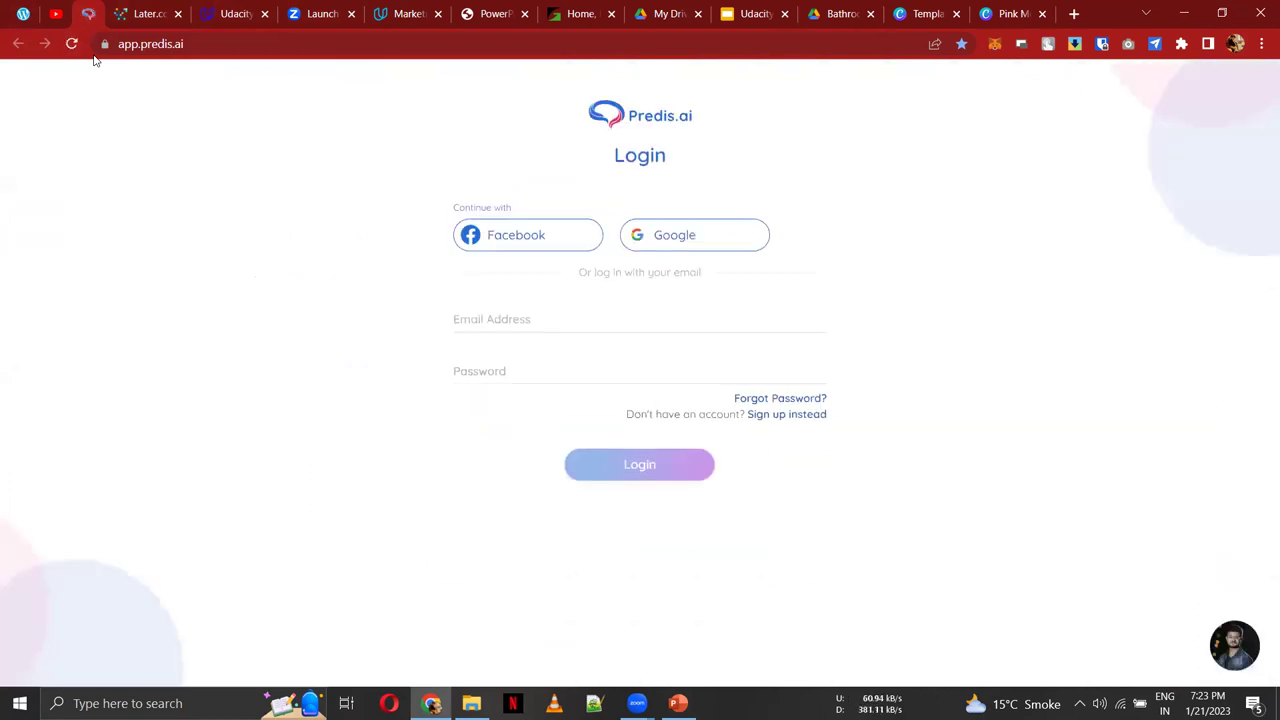
click(506, 246)
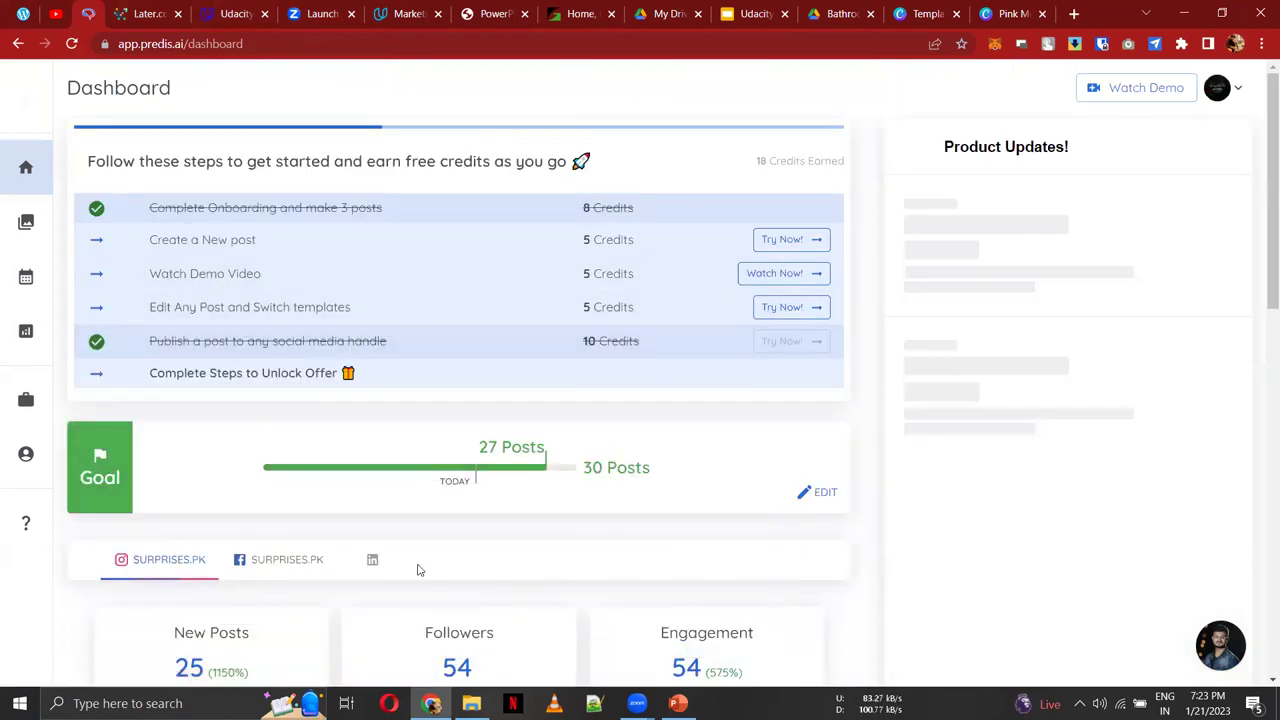
- Review the dashboard's onboarding credits and 27-of-30 posts goal, then expand the sidebar
scroll(419, 570, down, 3)
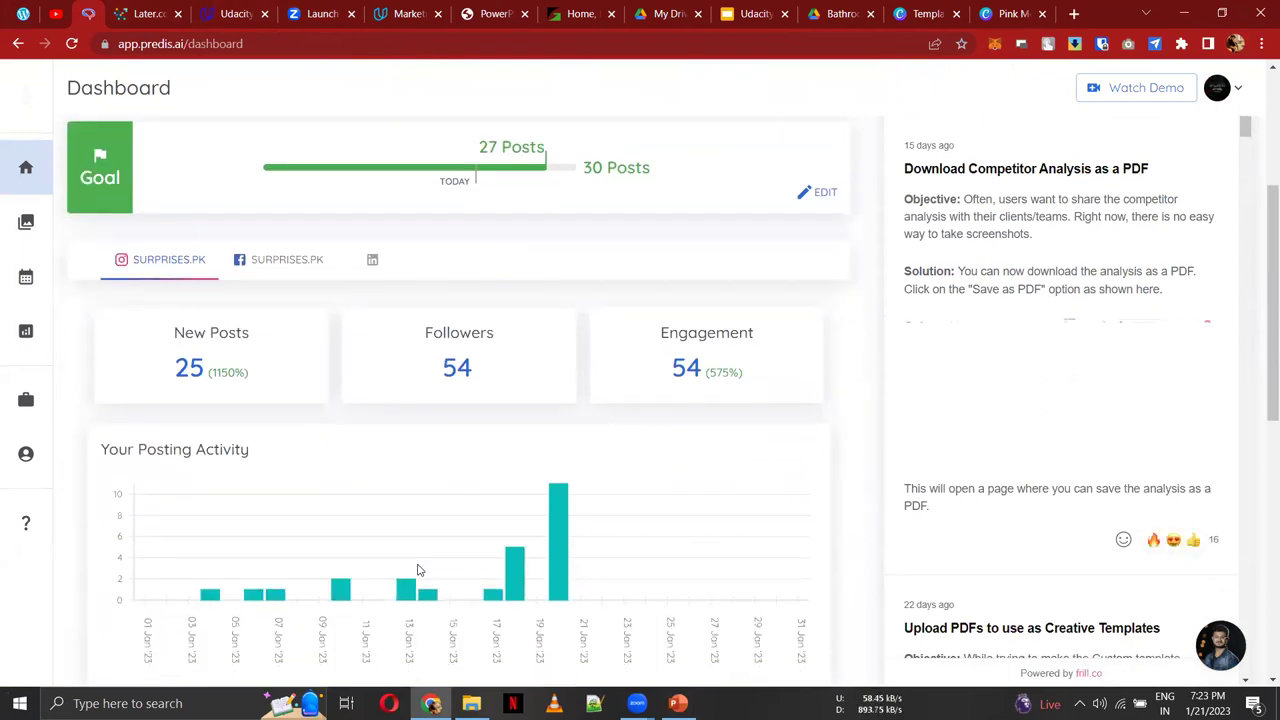
scroll(419, 570, down, 4)
scroll(419, 570, up, 6)
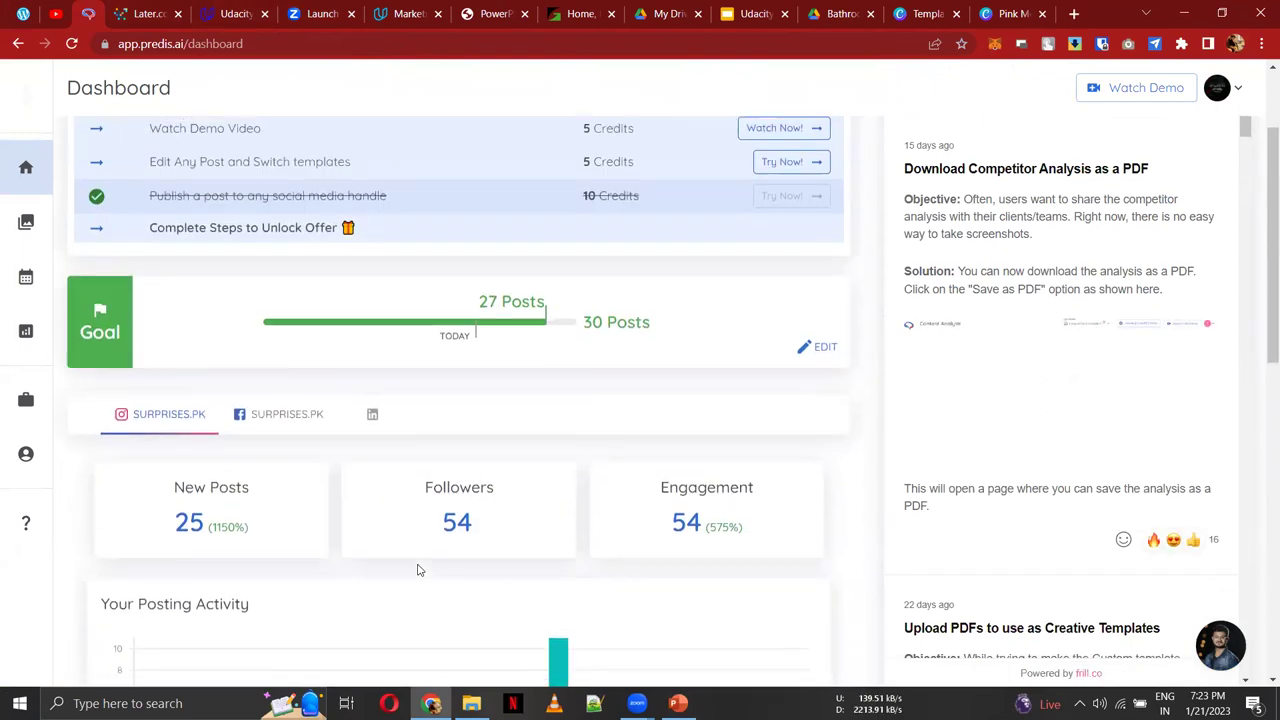
scroll(419, 570, up, 2)
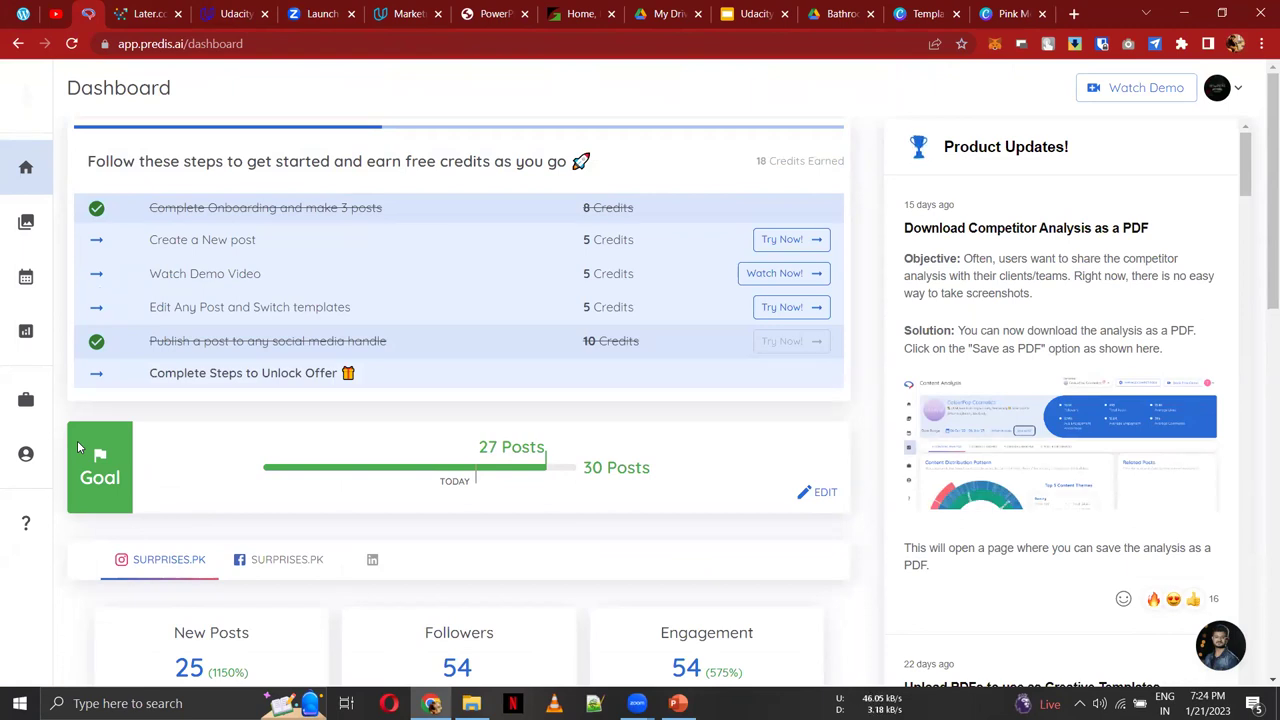
mouse_move(8, 434)
mouse_move(70, 224)
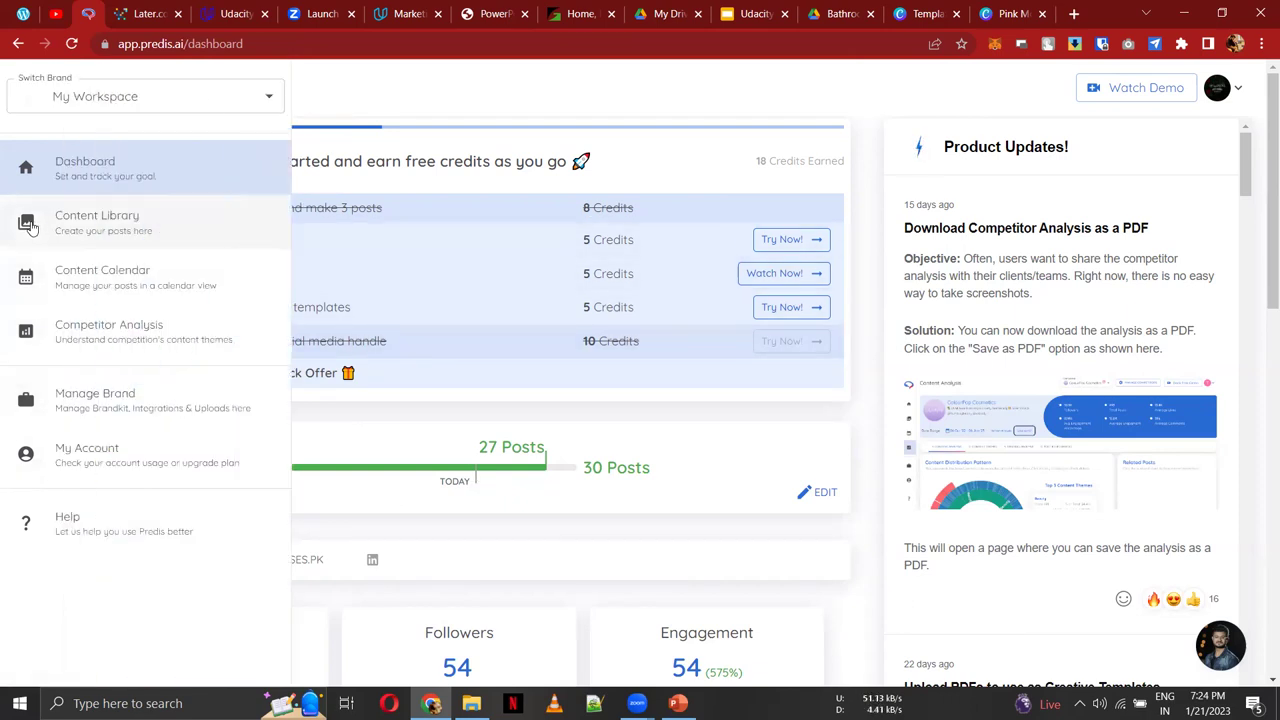
- In the Content Library, generate another New Year gifts post and expand its numbered gift list
click(88, 207)
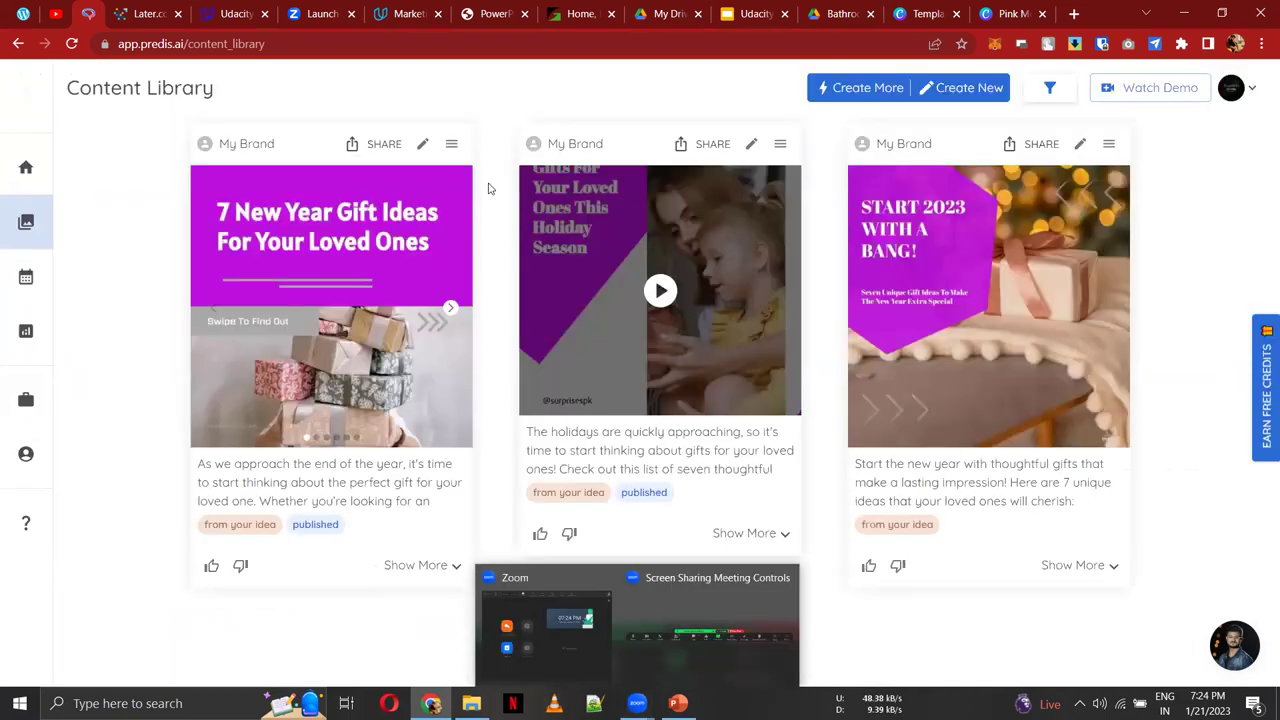
click(858, 90)
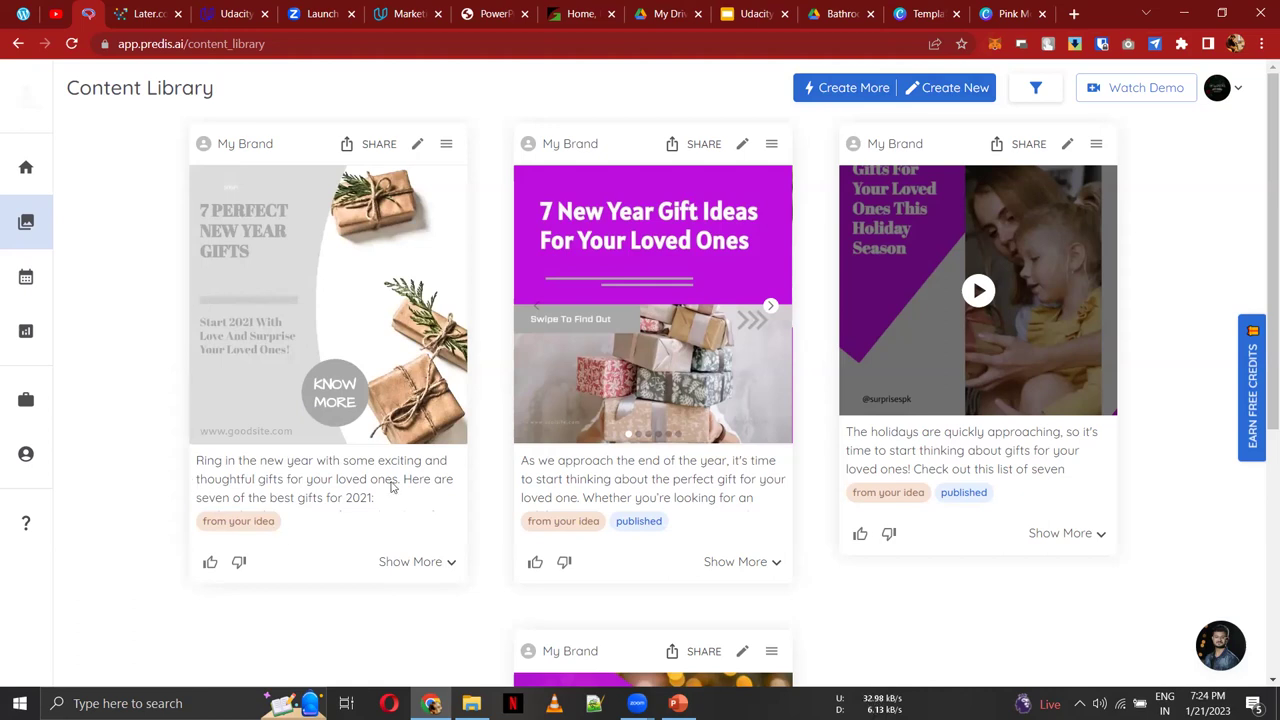
click(455, 566)
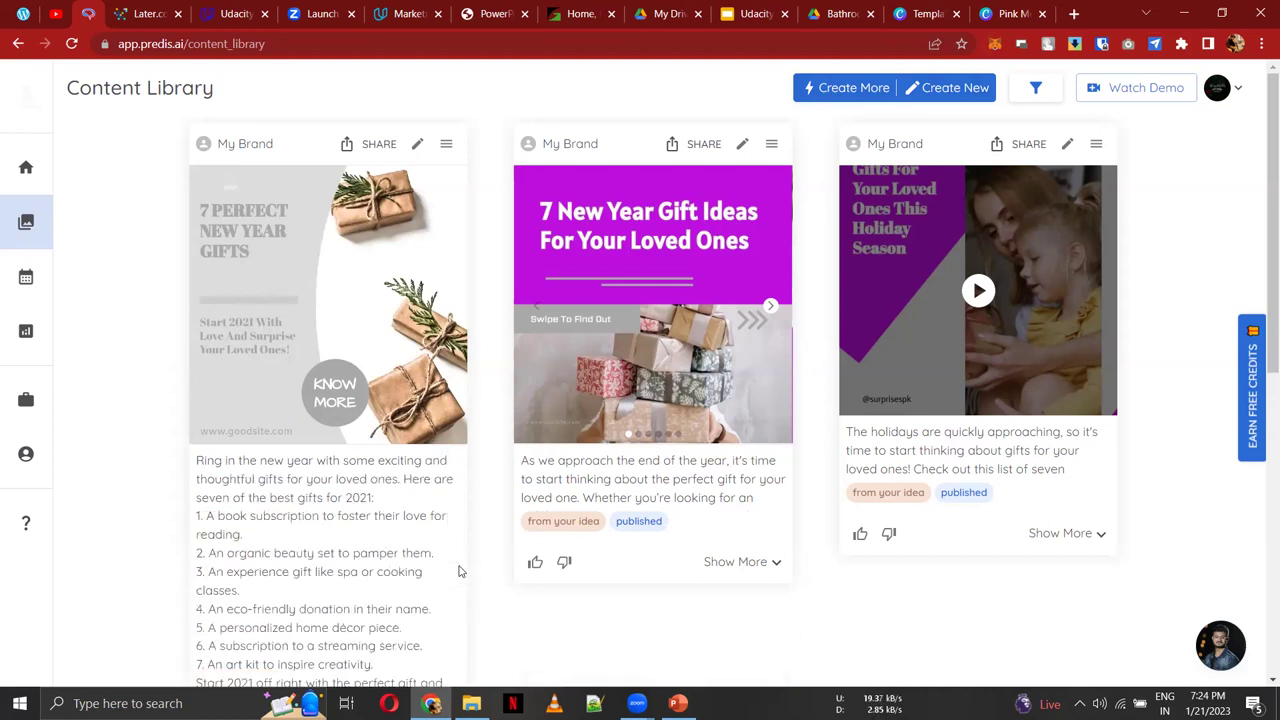
scroll(93, 506, down, 3)
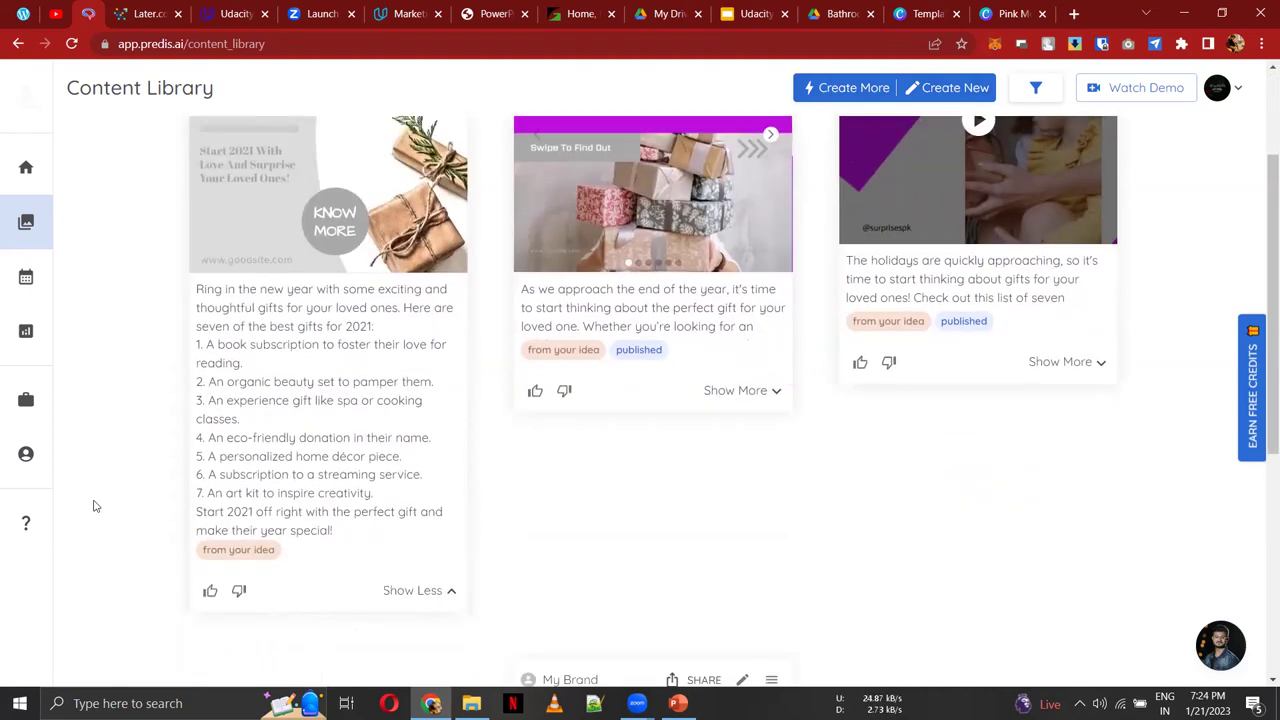
scroll(93, 506, up, 3)
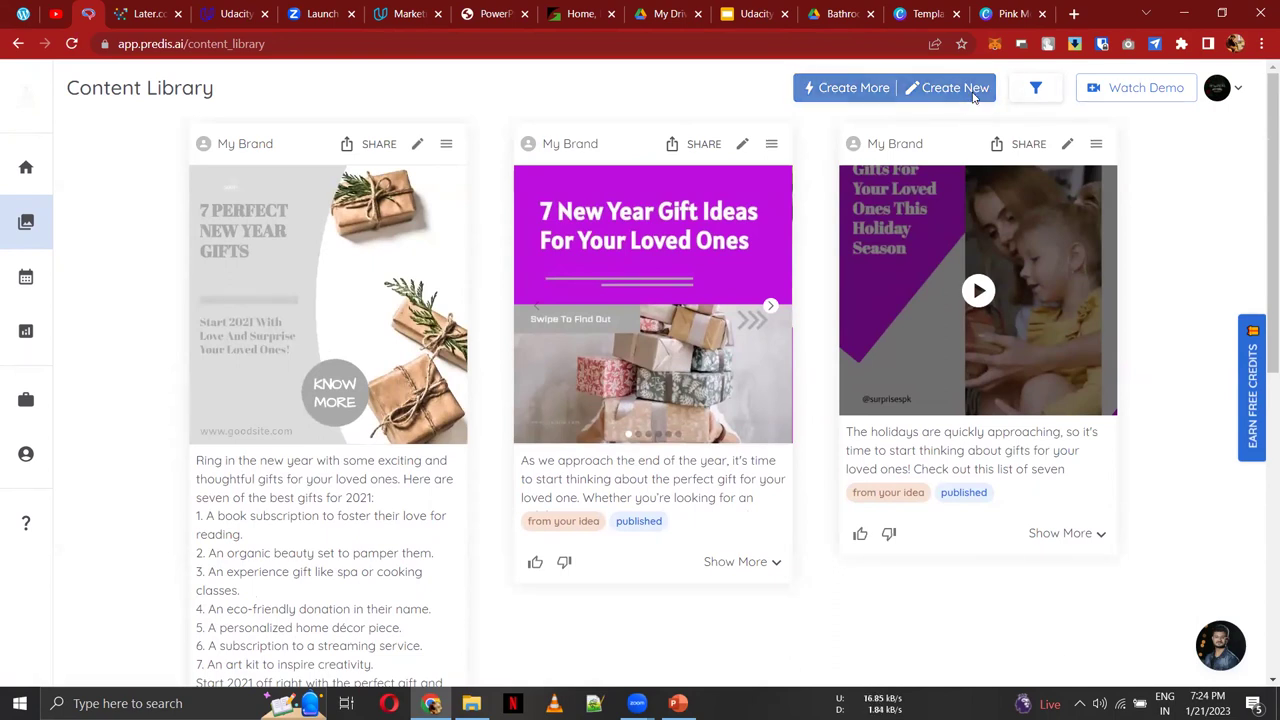
- Start a new post with the idea 'Valentine Day Gift Ideas', keeping the idea-based post type
click(968, 97)
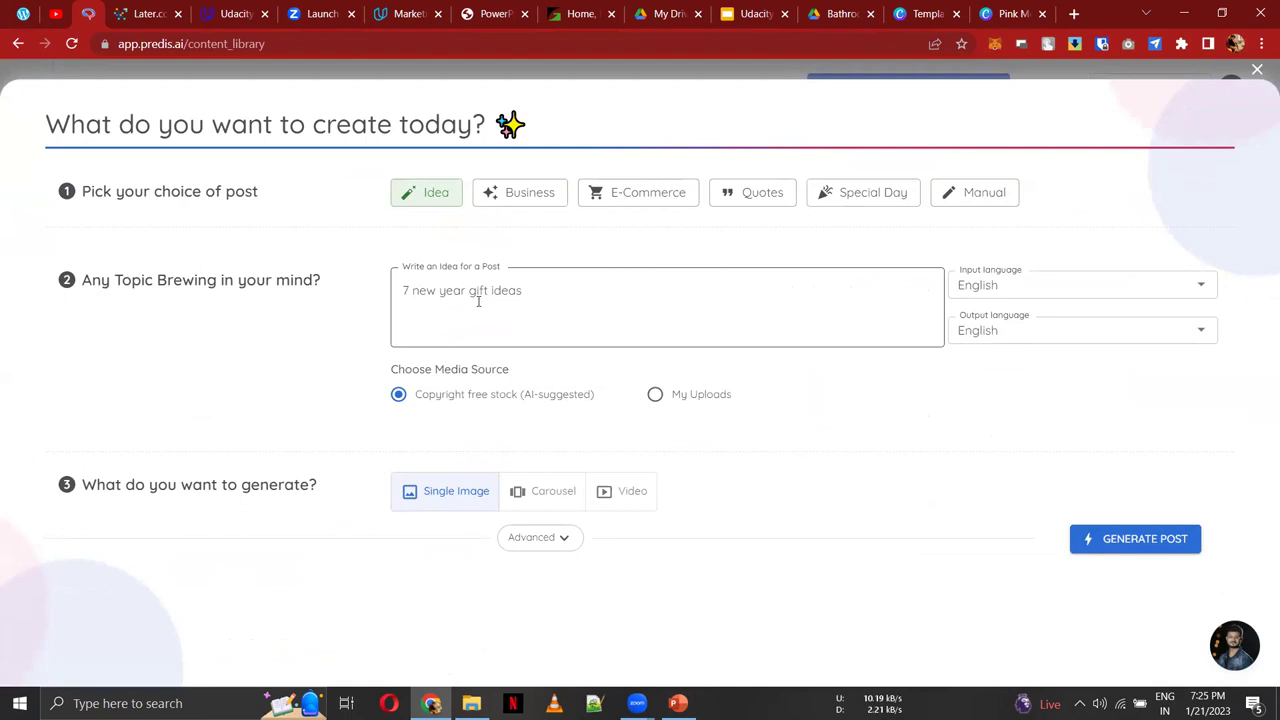
click(489, 300)
key(ctrl+a)
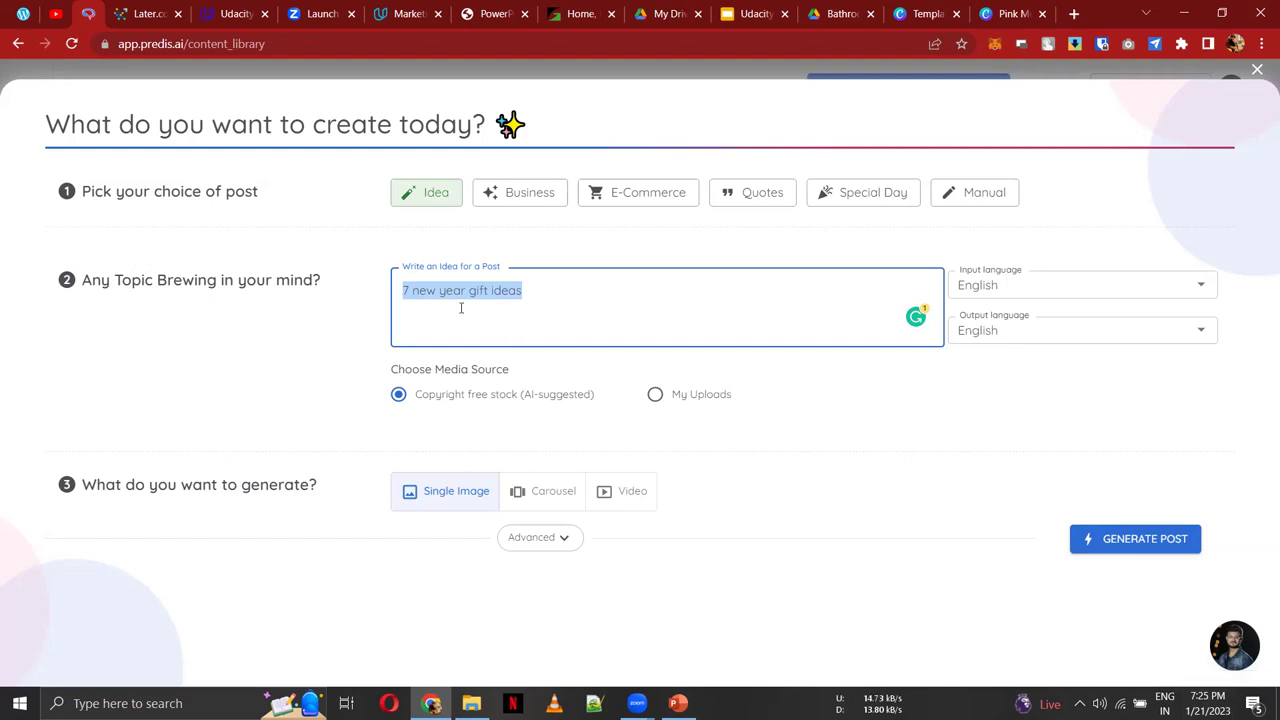
text(Valentine Day)
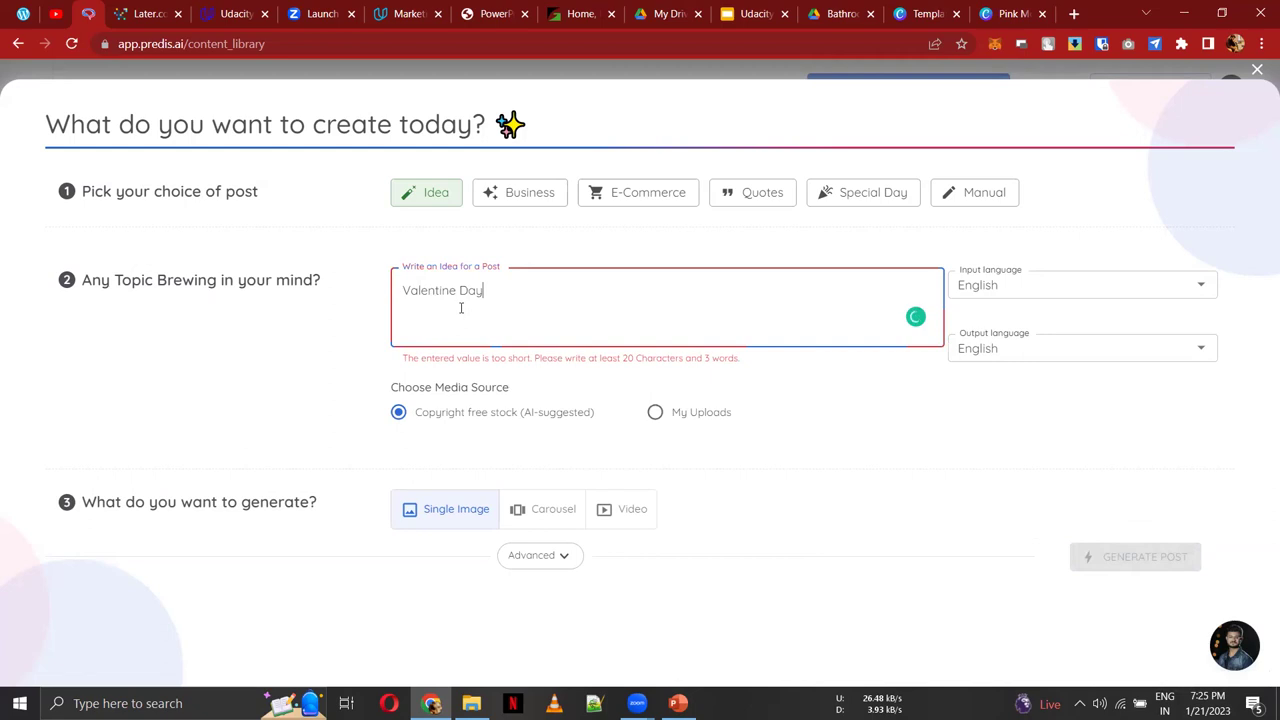
text( Gift Ideas)
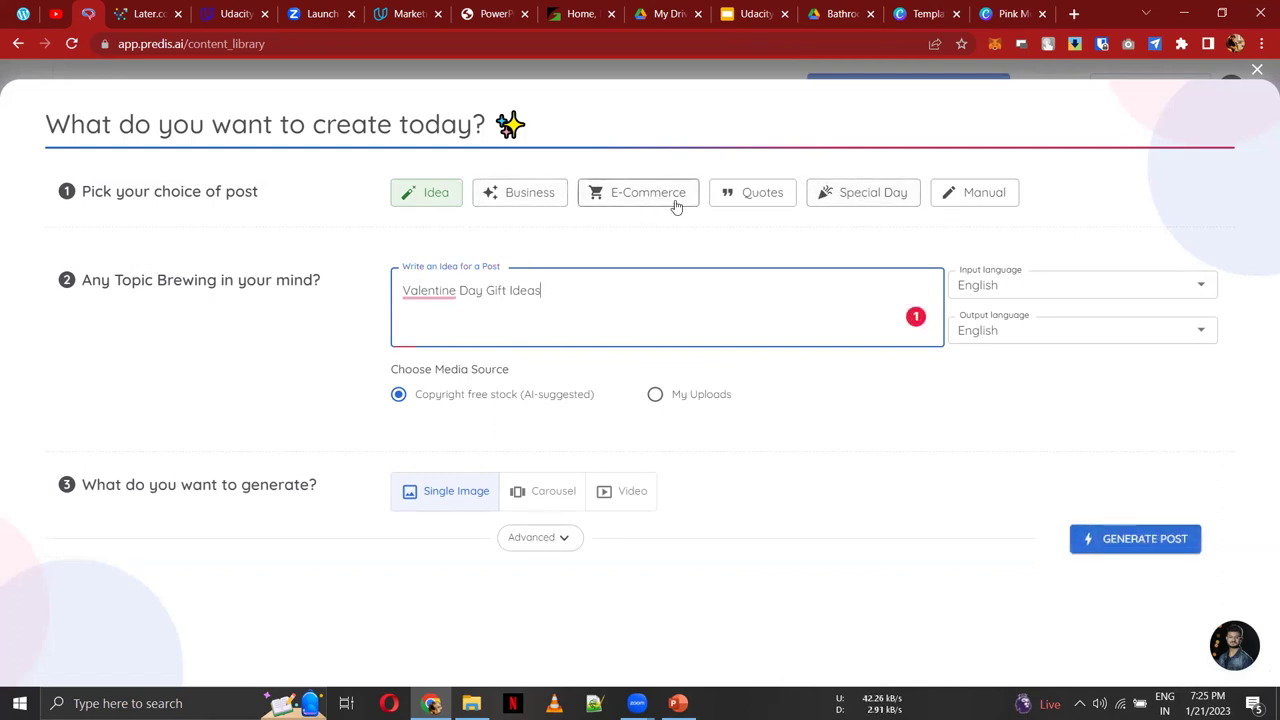
click(843, 197)
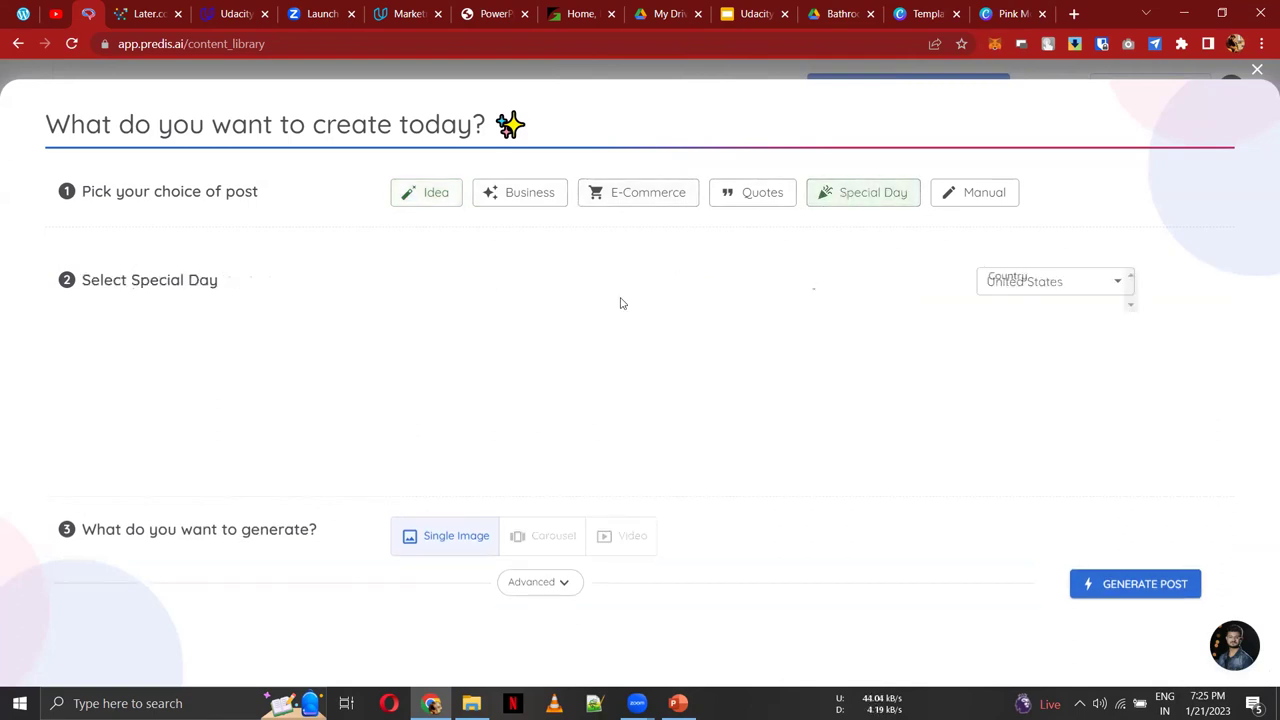
click(1062, 284)
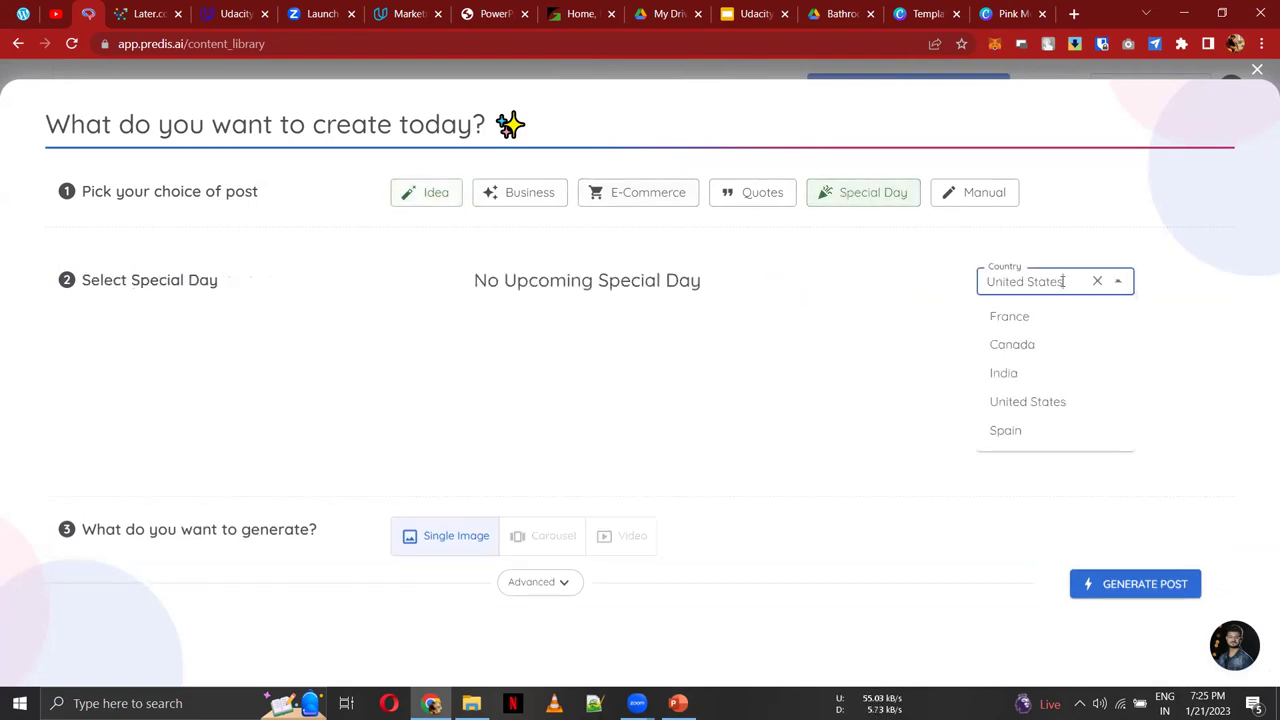
click(412, 201)
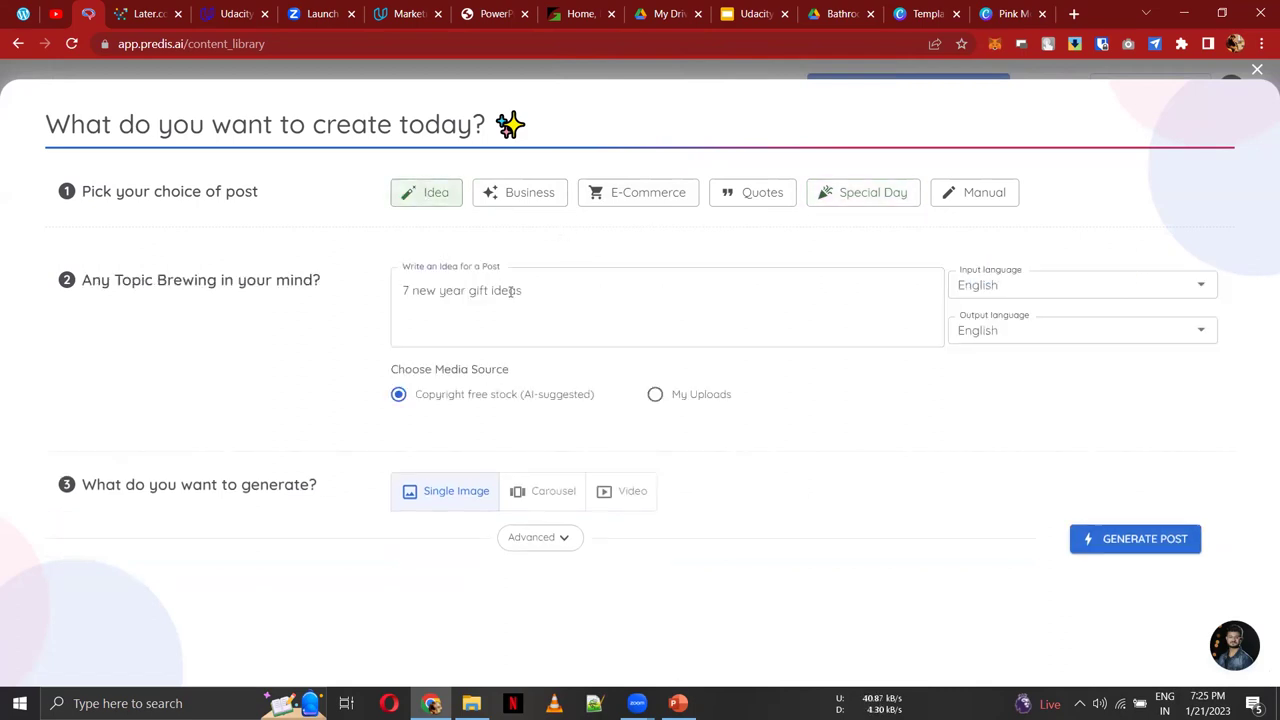
- Reword the idea to '7 Valentine's gift ideas' via Grammarly's fix and choose Carousel output
click(447, 290)
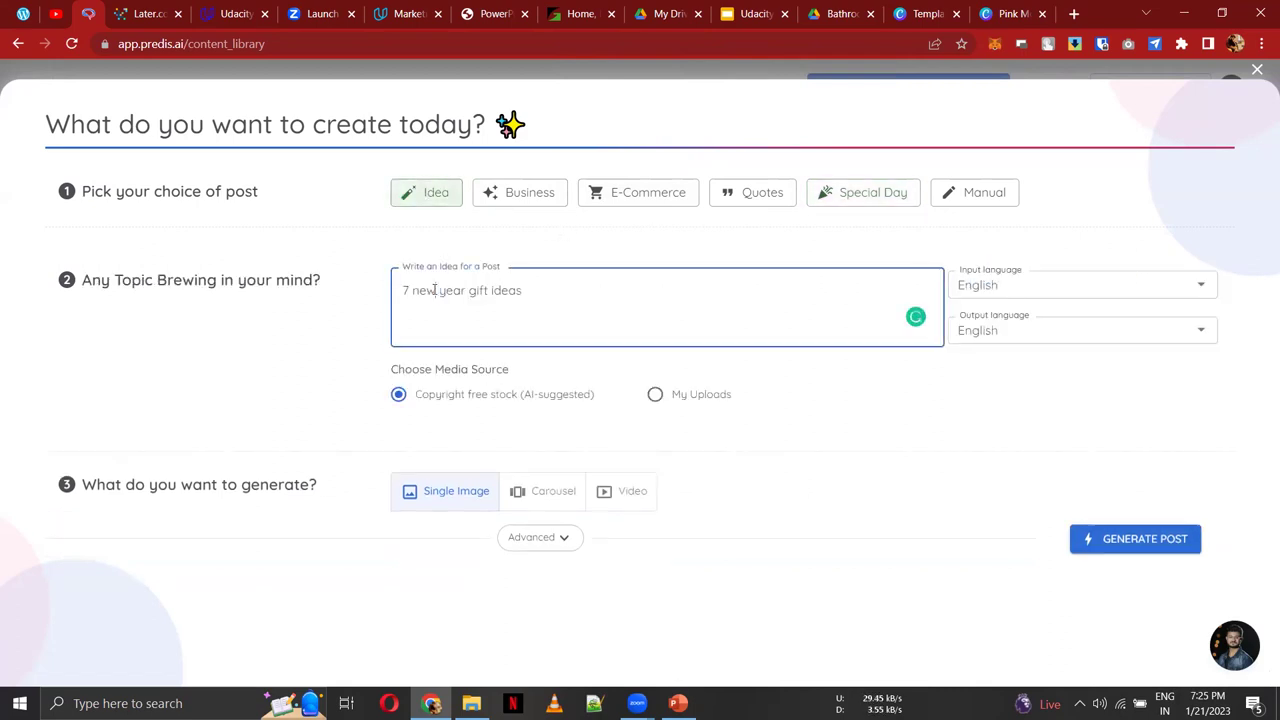
key(BackSpace)
key(BackSpace)
key(BackSpace)
key(BackSpace)
key(BackSpace)
key(BackSpace)
key(BackSpace)
key(BackSpace)
key(BackSpace)
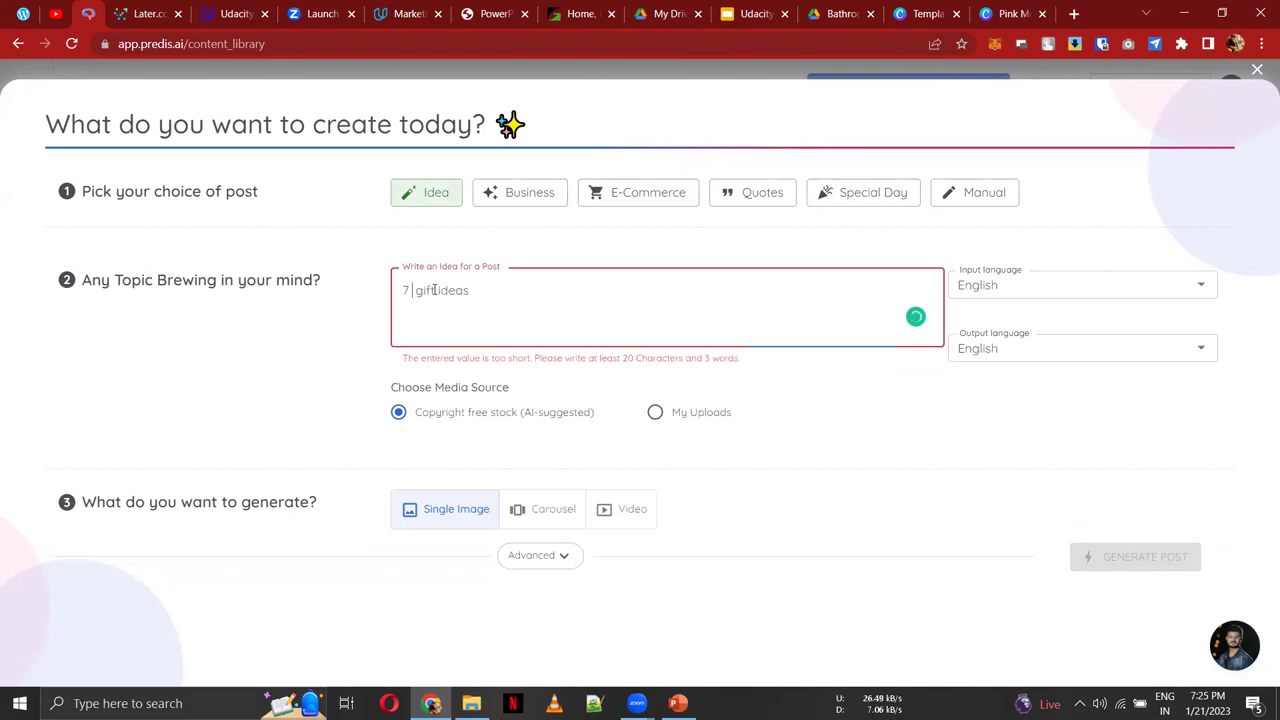
text(Valentine)
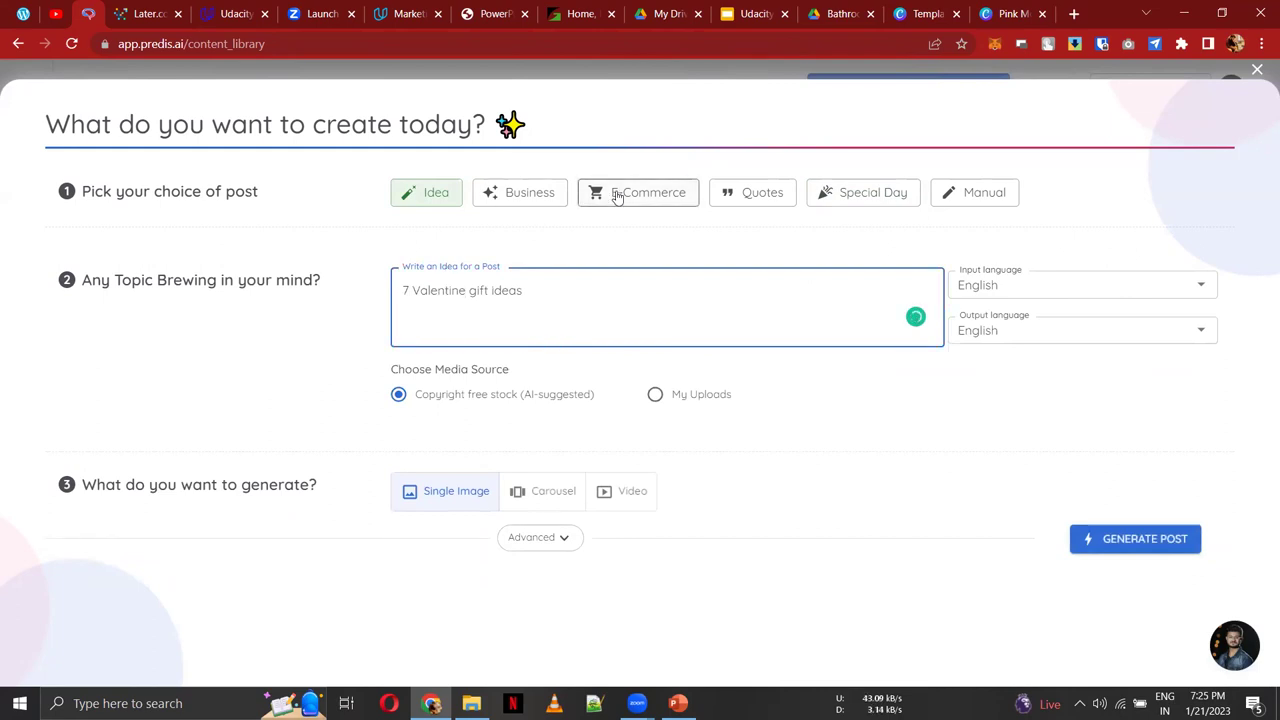
click(209, 355)
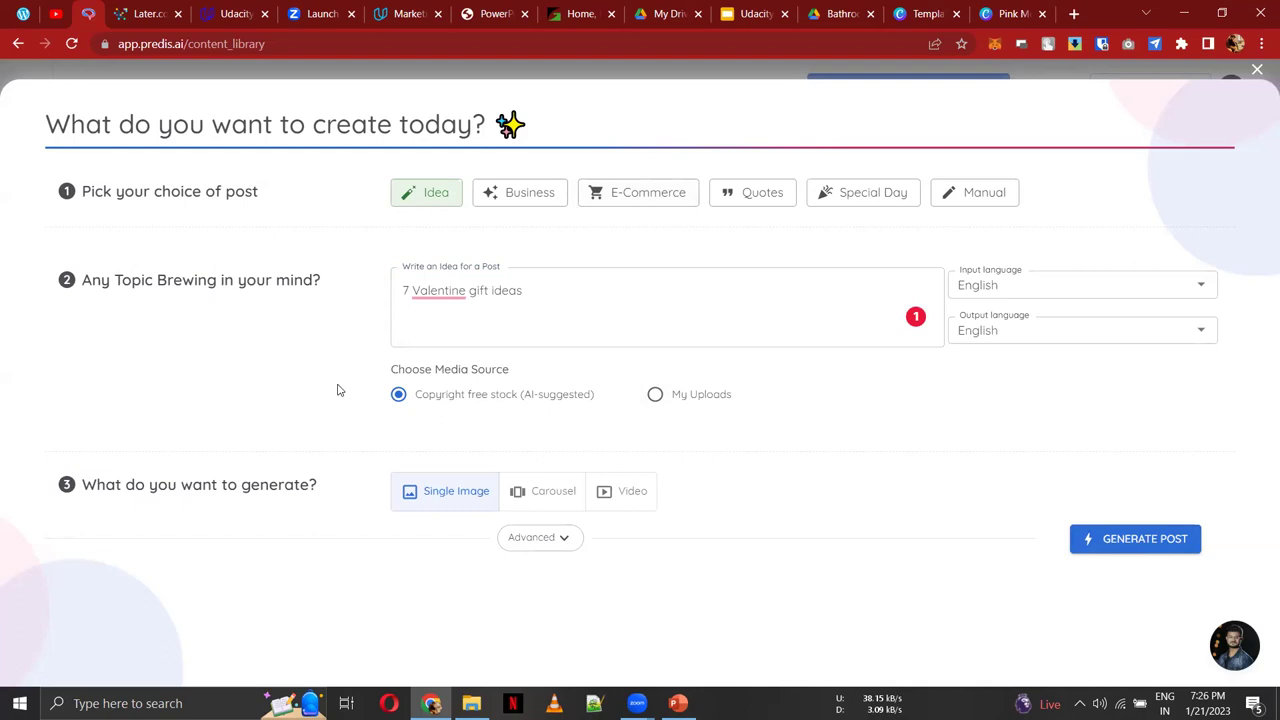
click(445, 297)
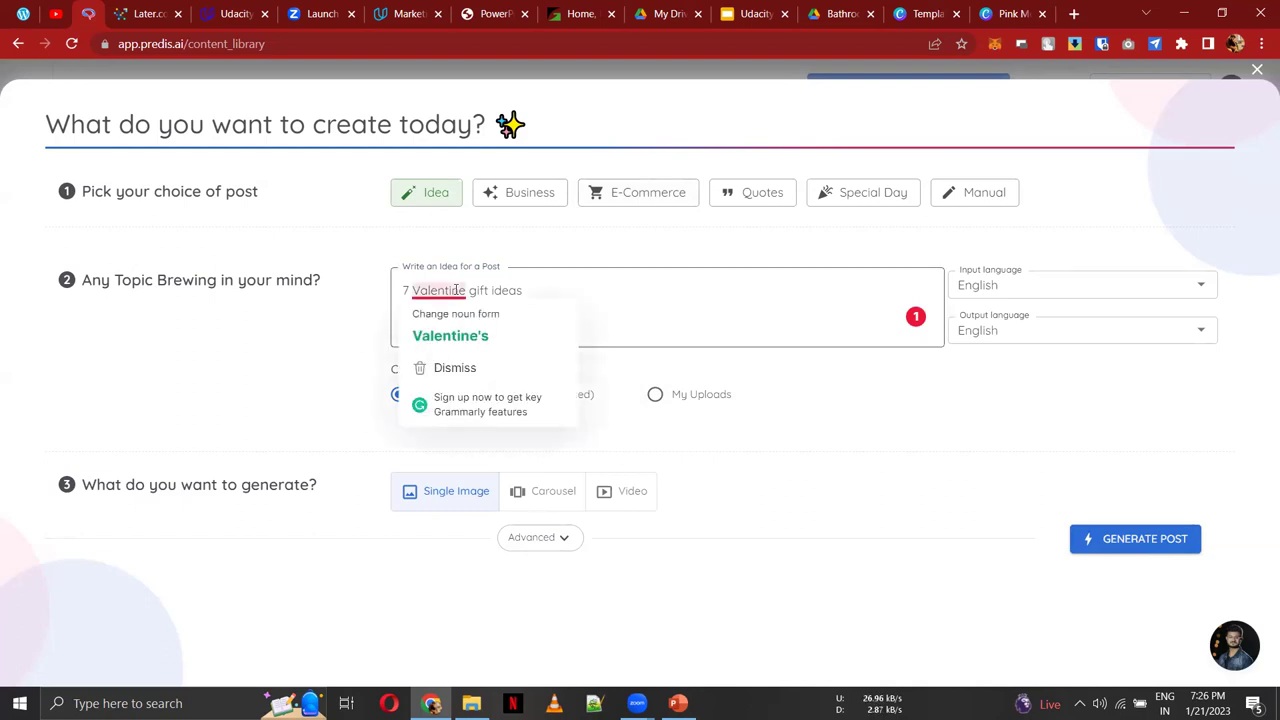
click(445, 337)
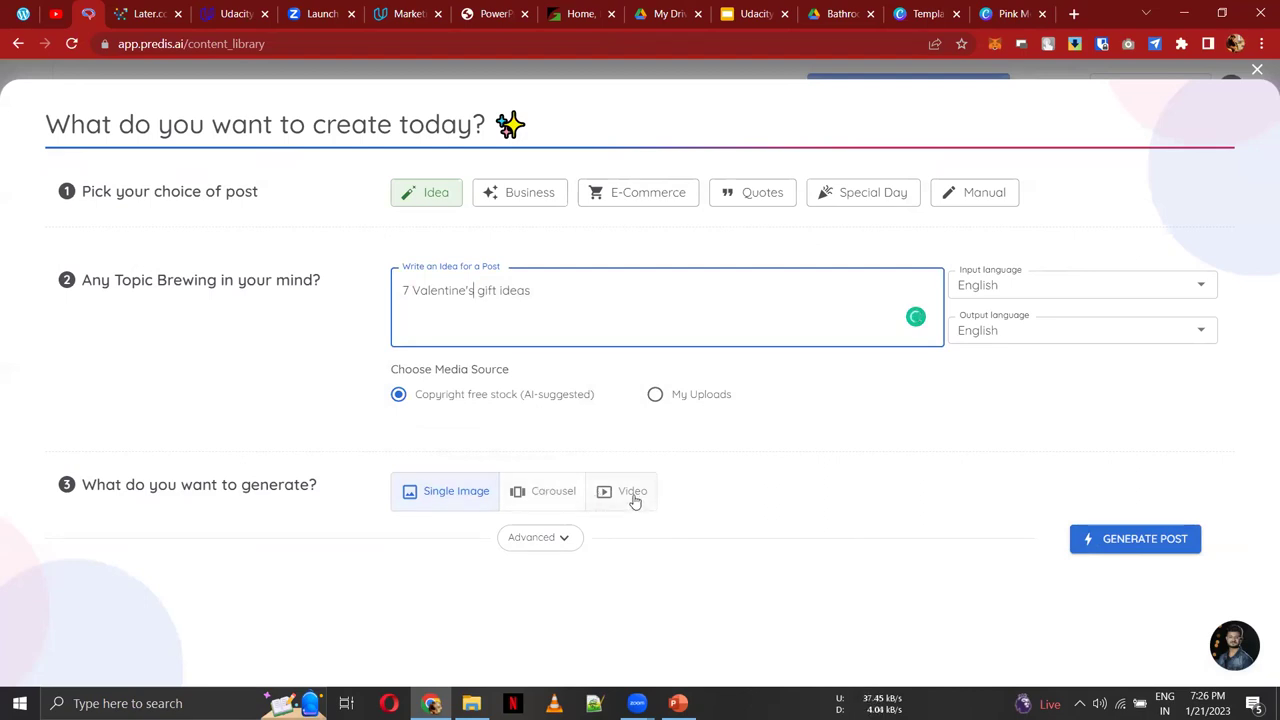
click(531, 497)
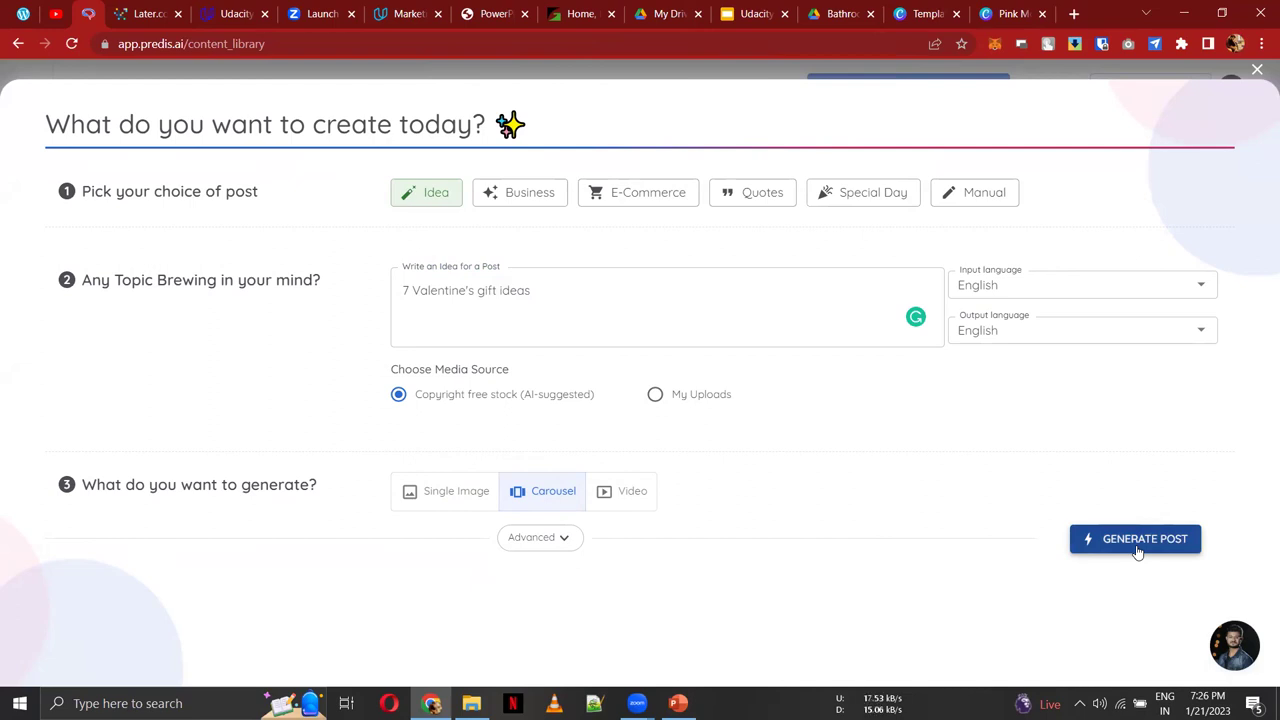
- Generate the Valentine's gift ideas post and open account settings in a new tab
click(1137, 552)
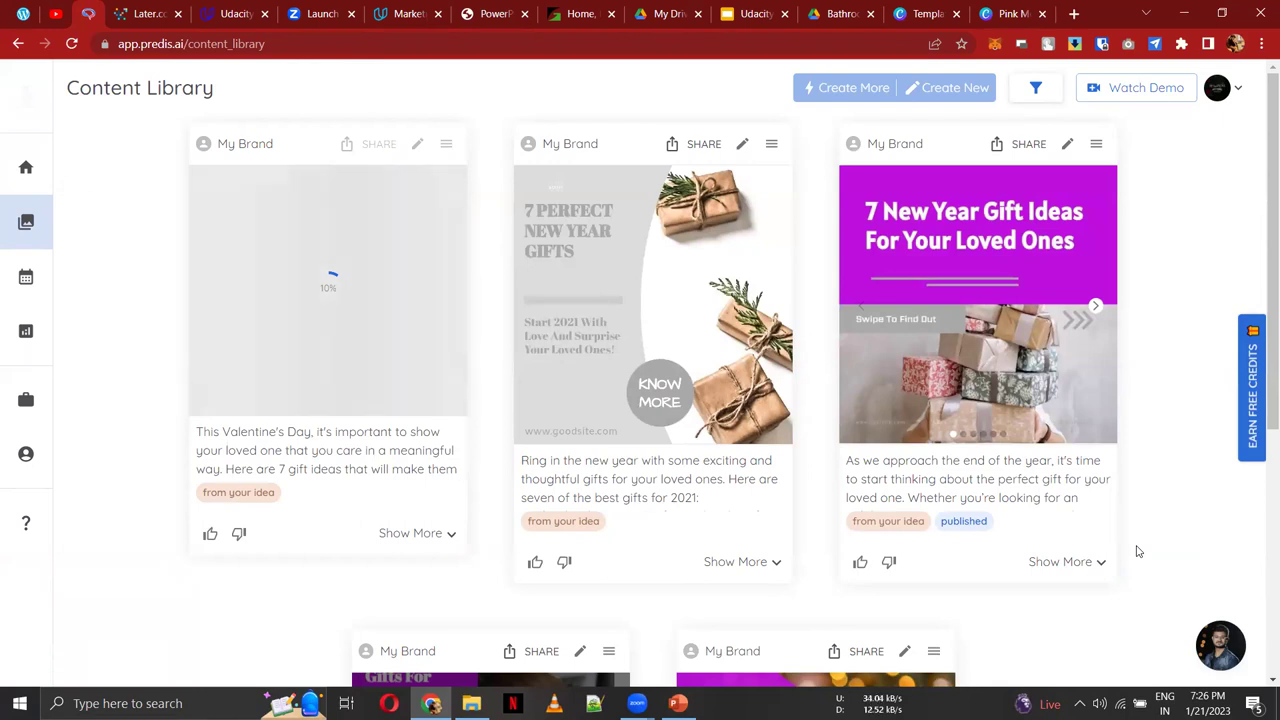
mouse_move(20, 440)
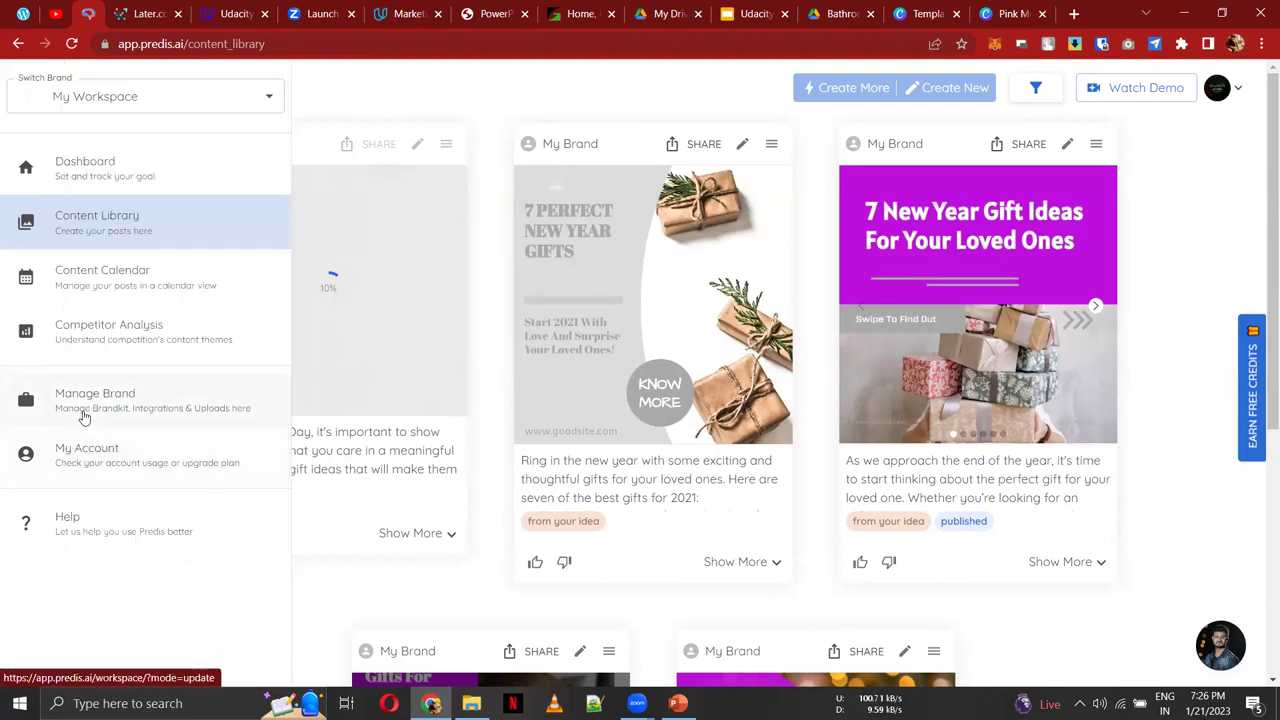
middle_click(97, 462)
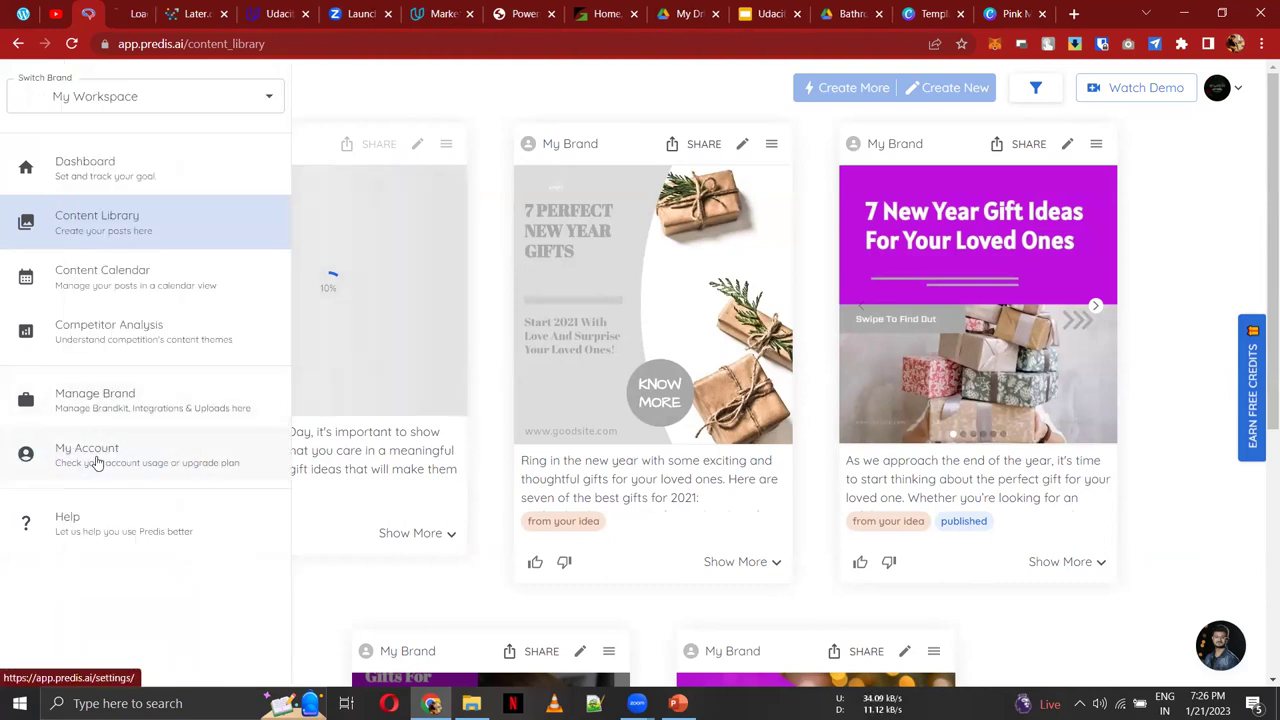
- Look over the billing plans on the account settings tab, then return to the Content Library
click(130, 10)
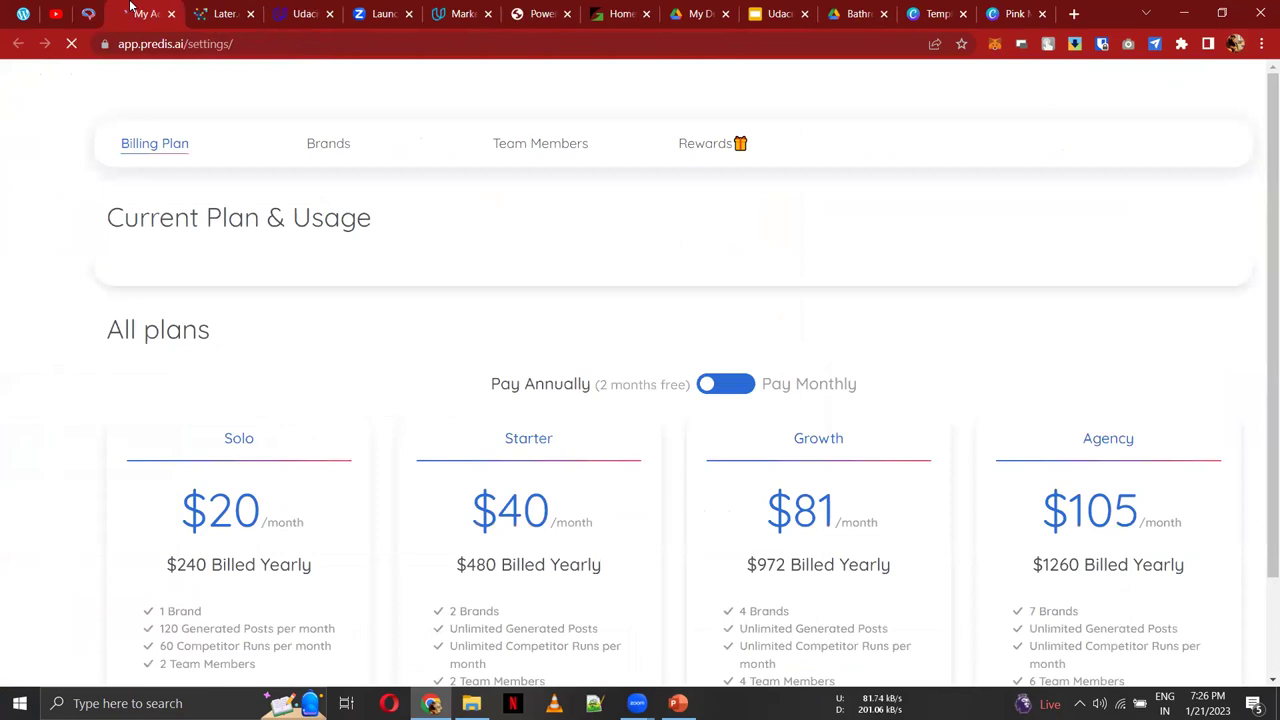
scroll(2, 406, down, 2)
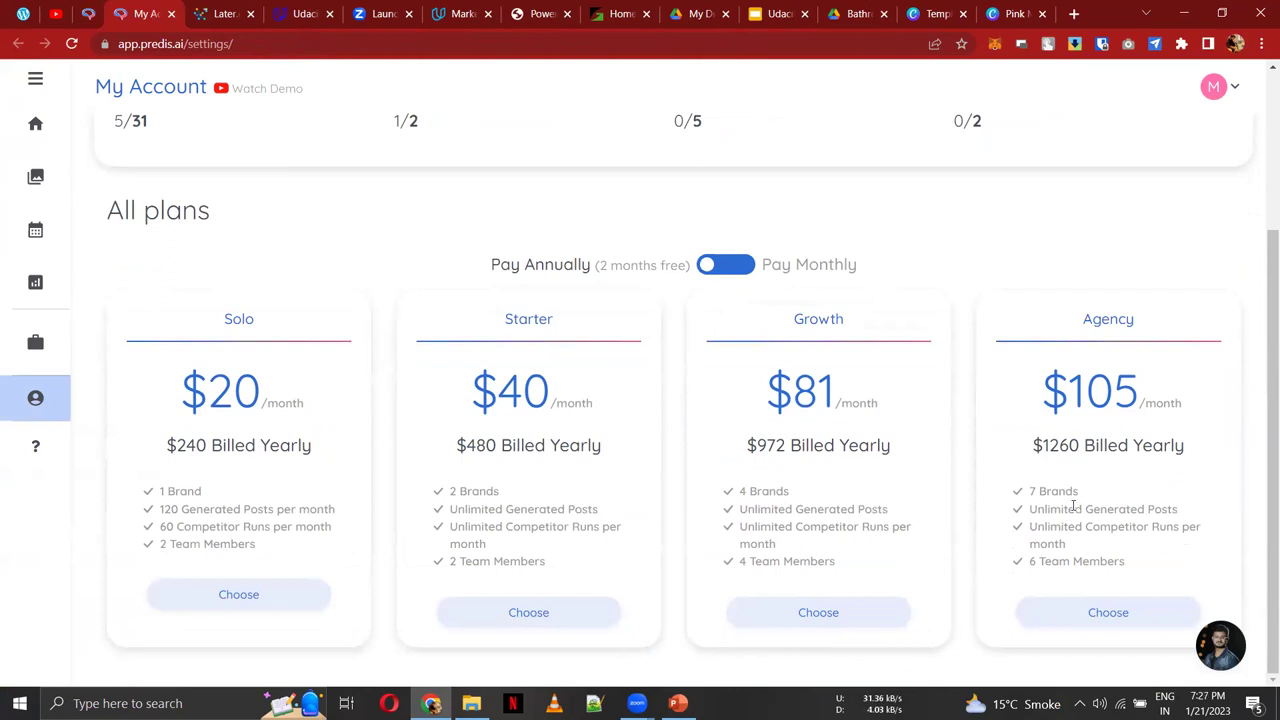
scroll(977, 471, up, 3)
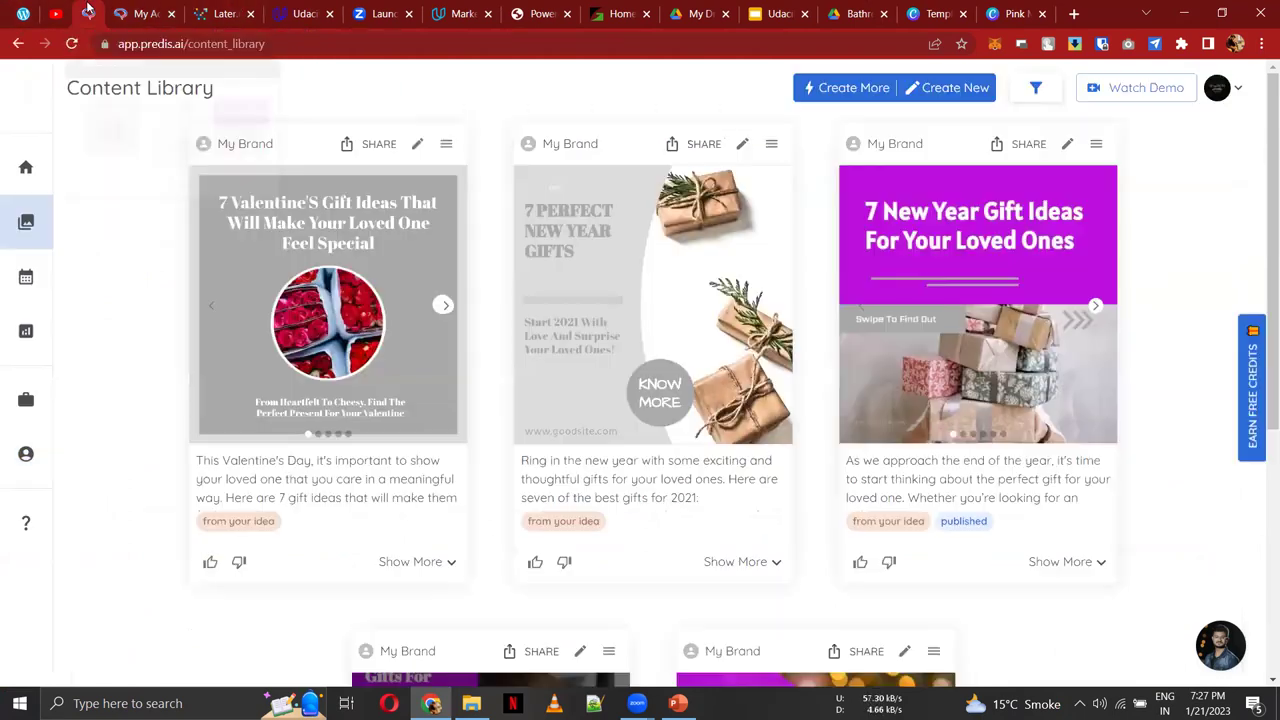
click(88, 9)
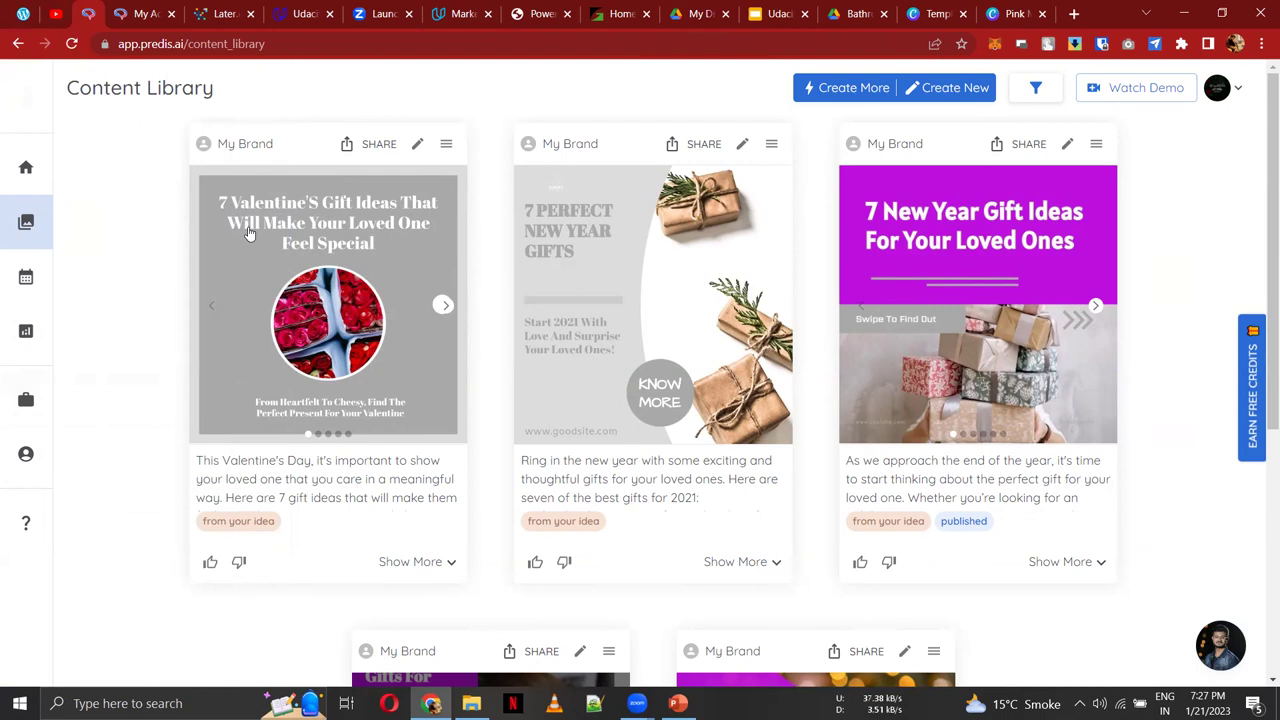
- Page the Valentine's carousel to its last slide and expand the caption listing seven gift ideas
click(443, 305)
click(443, 305)
click(443, 305)
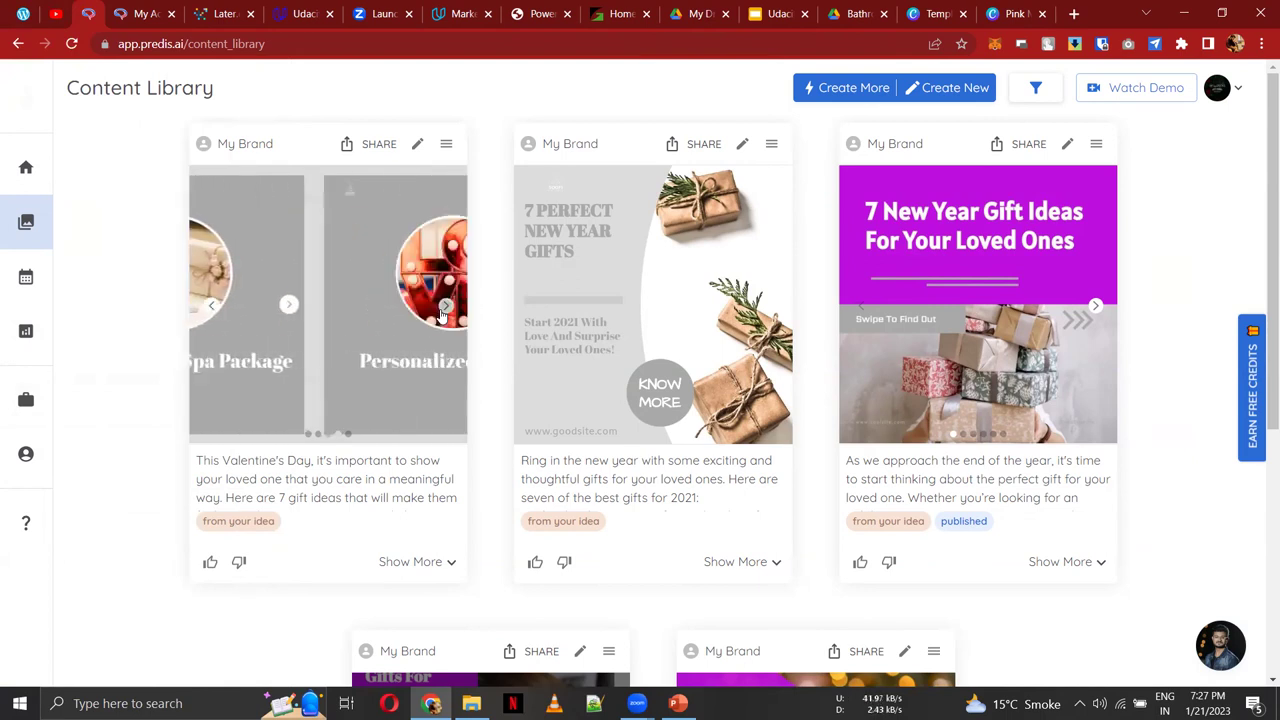
click(443, 305)
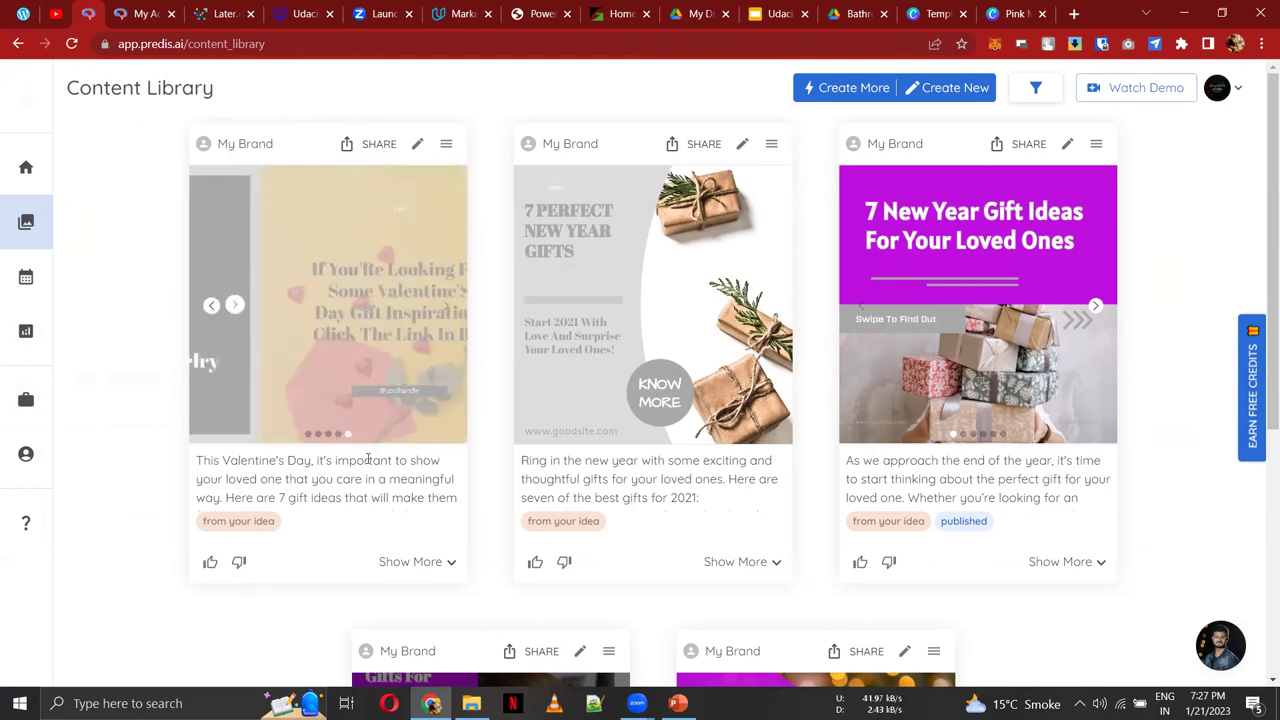
click(434, 561)
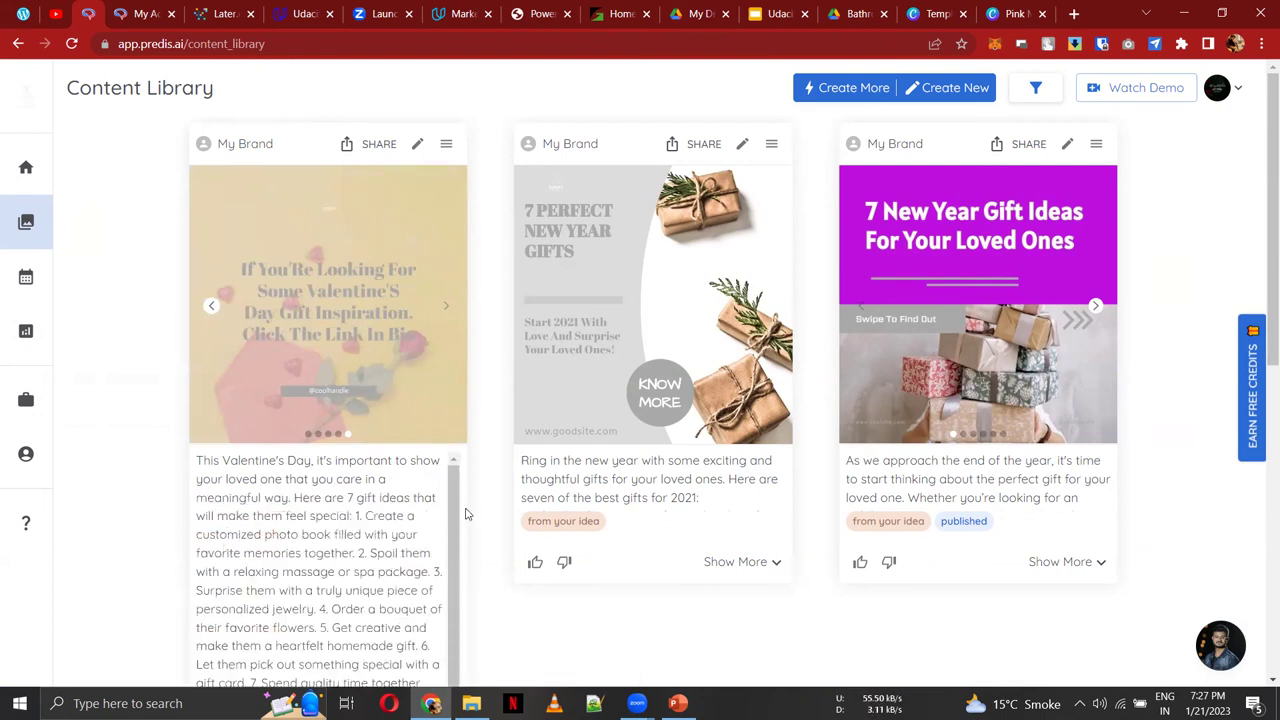
drag(457, 515, 469, 657)
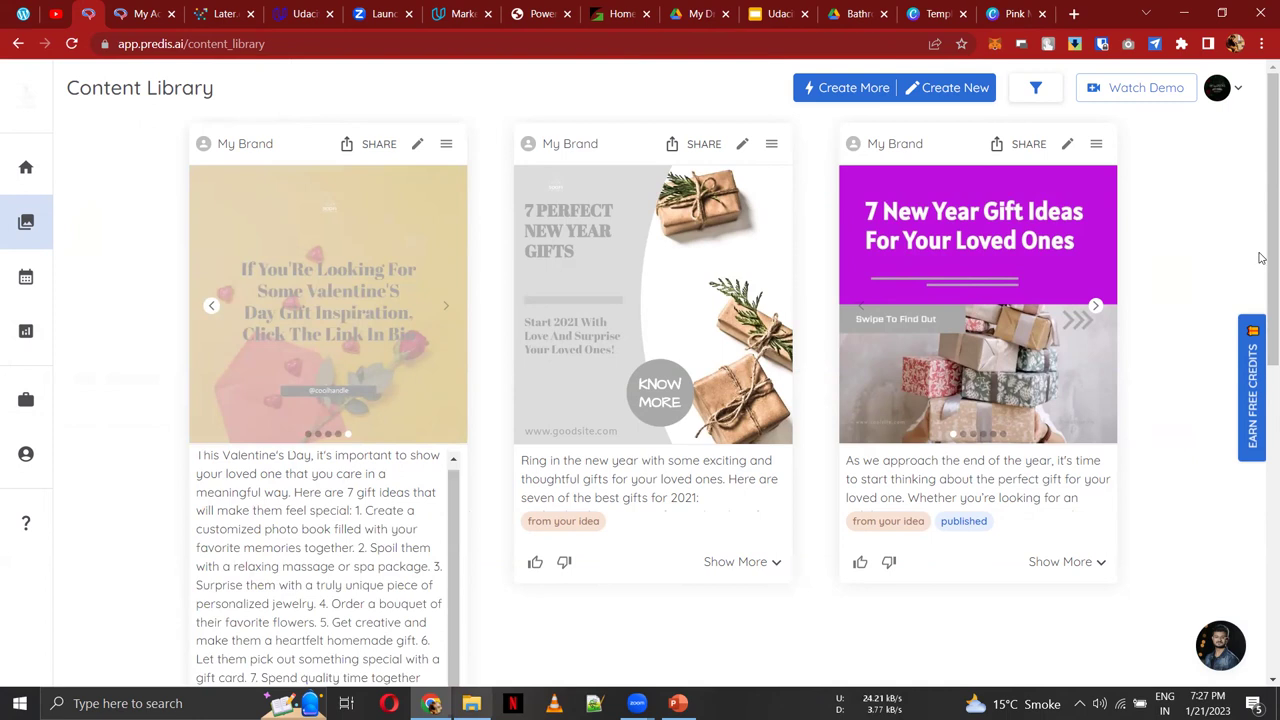
scroll(1260, 258, down, 4)
scroll(1260, 258, up, 4)
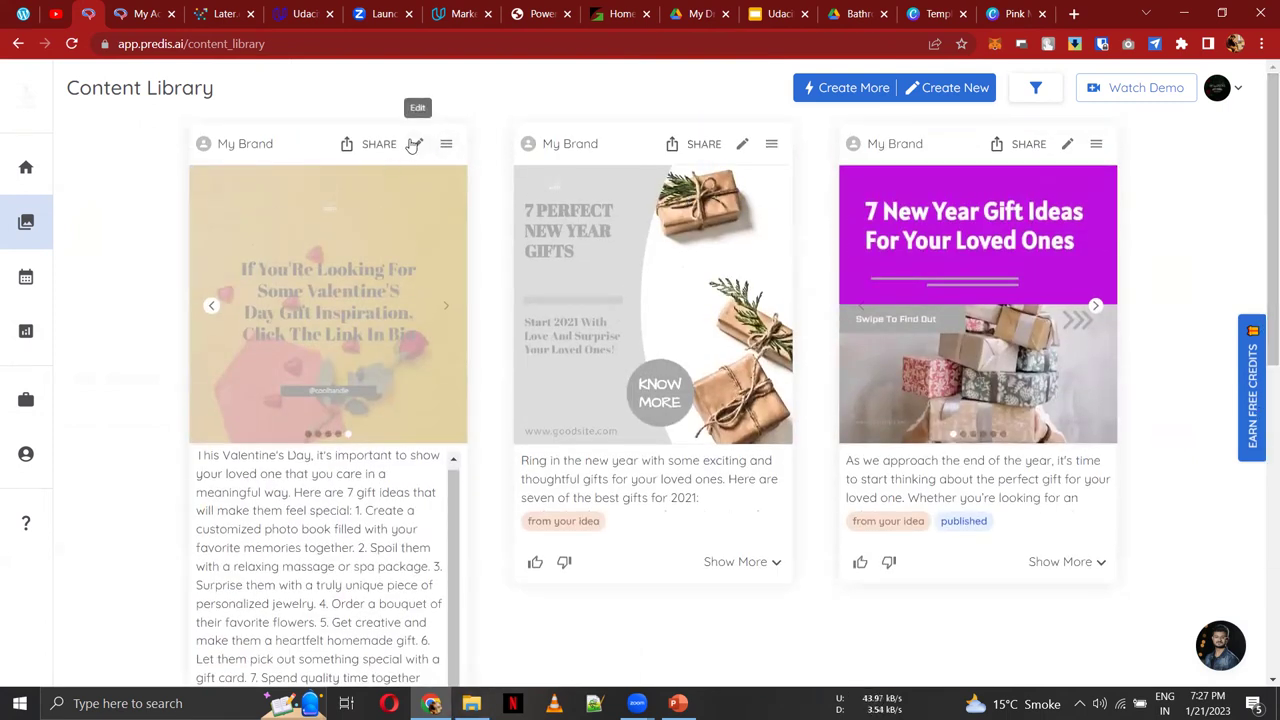
- In the post's Captions, generate a Funny-tone caption and choose it for the Valentine's post
click(414, 145)
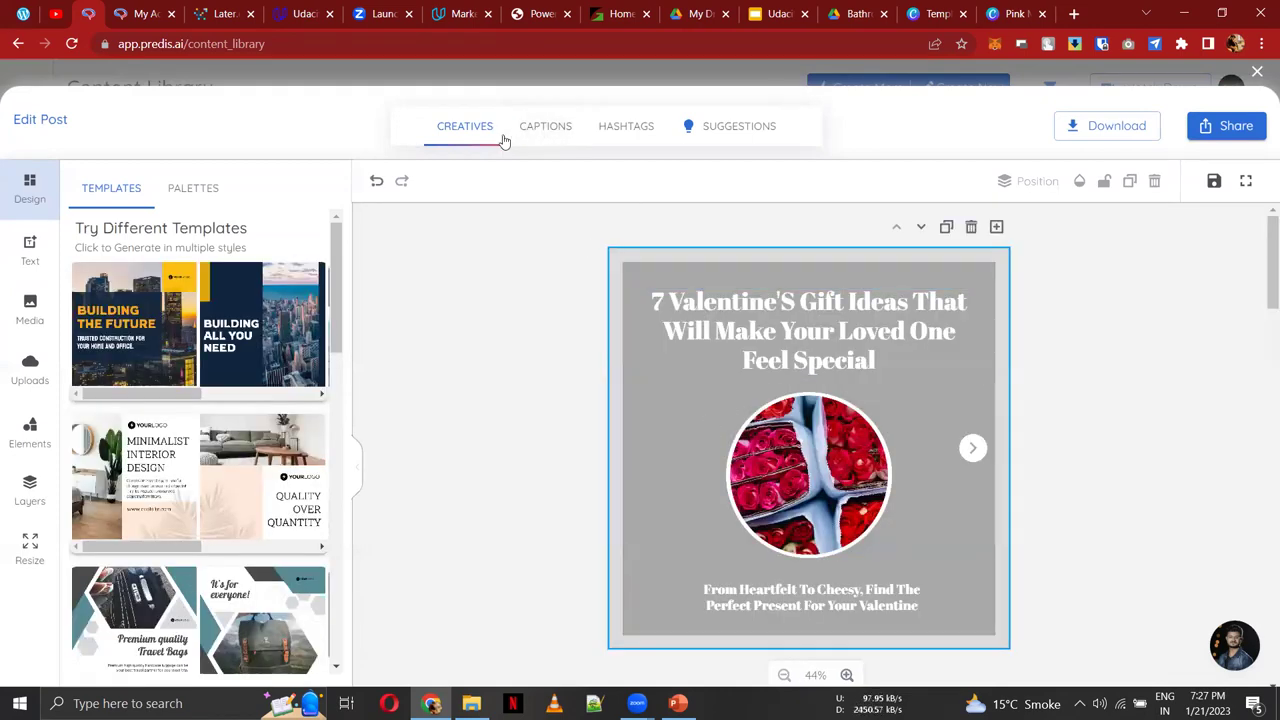
click(563, 126)
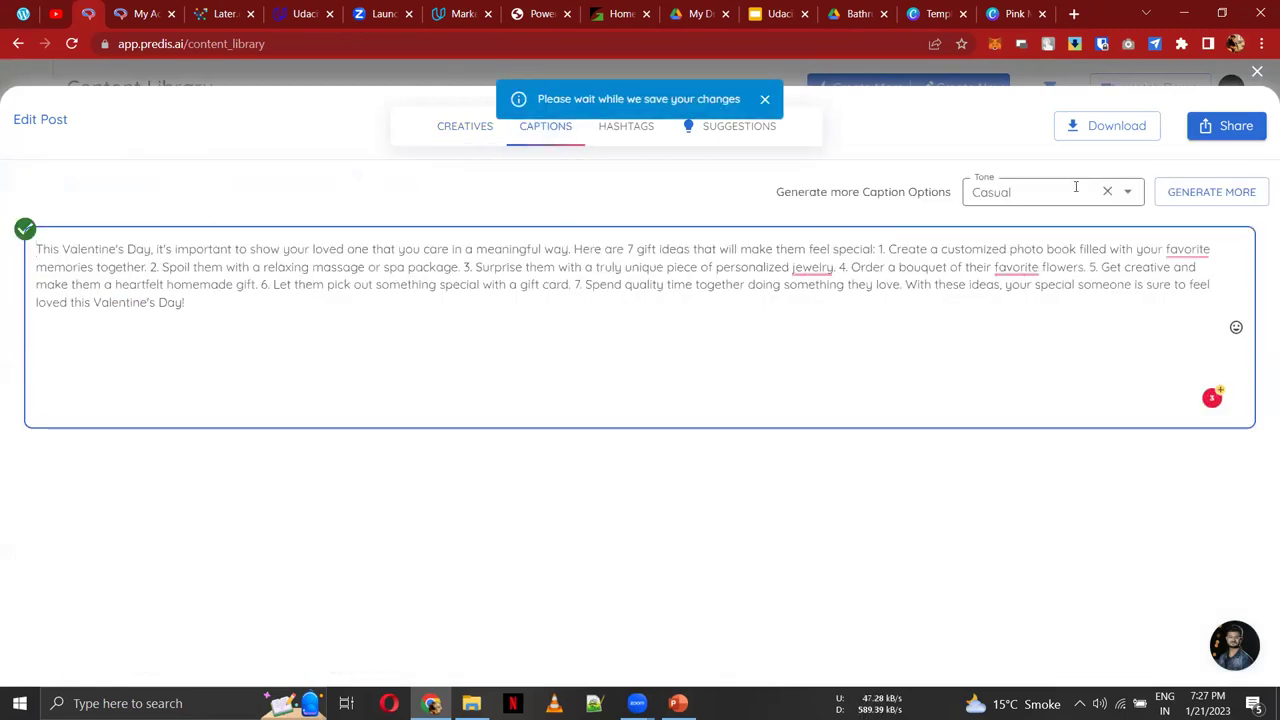
click(1125, 193)
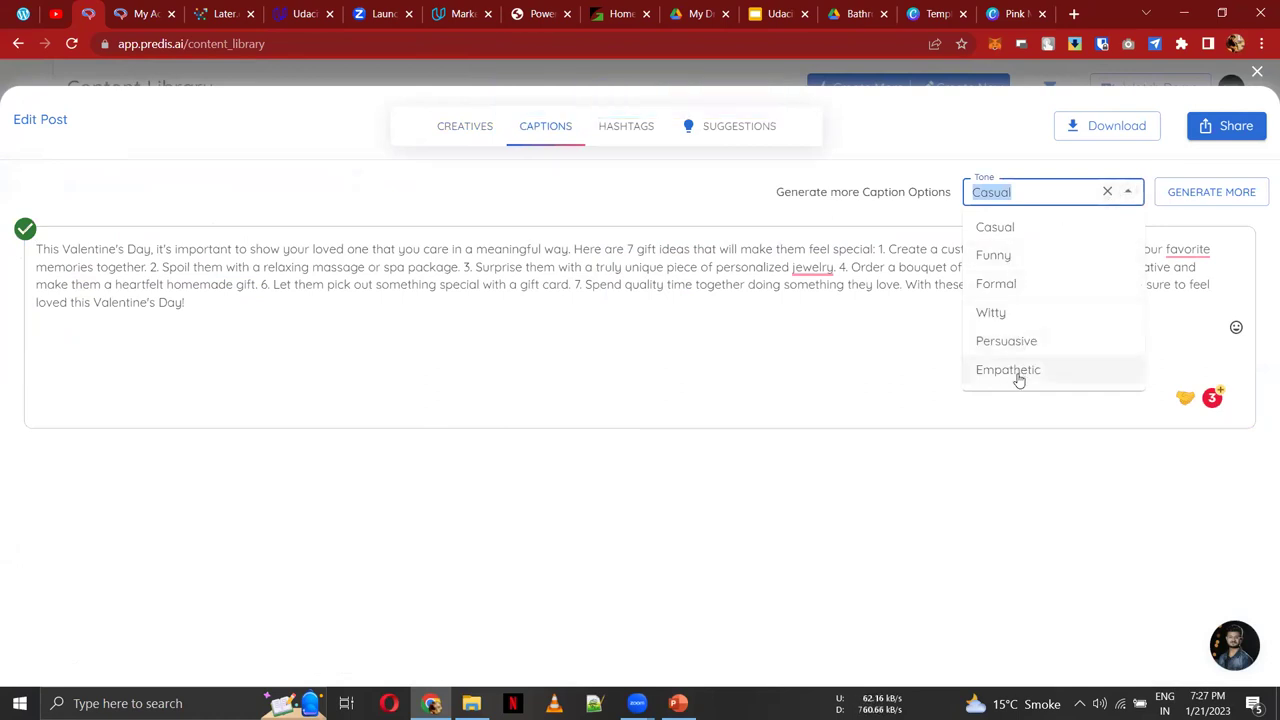
click(1027, 264)
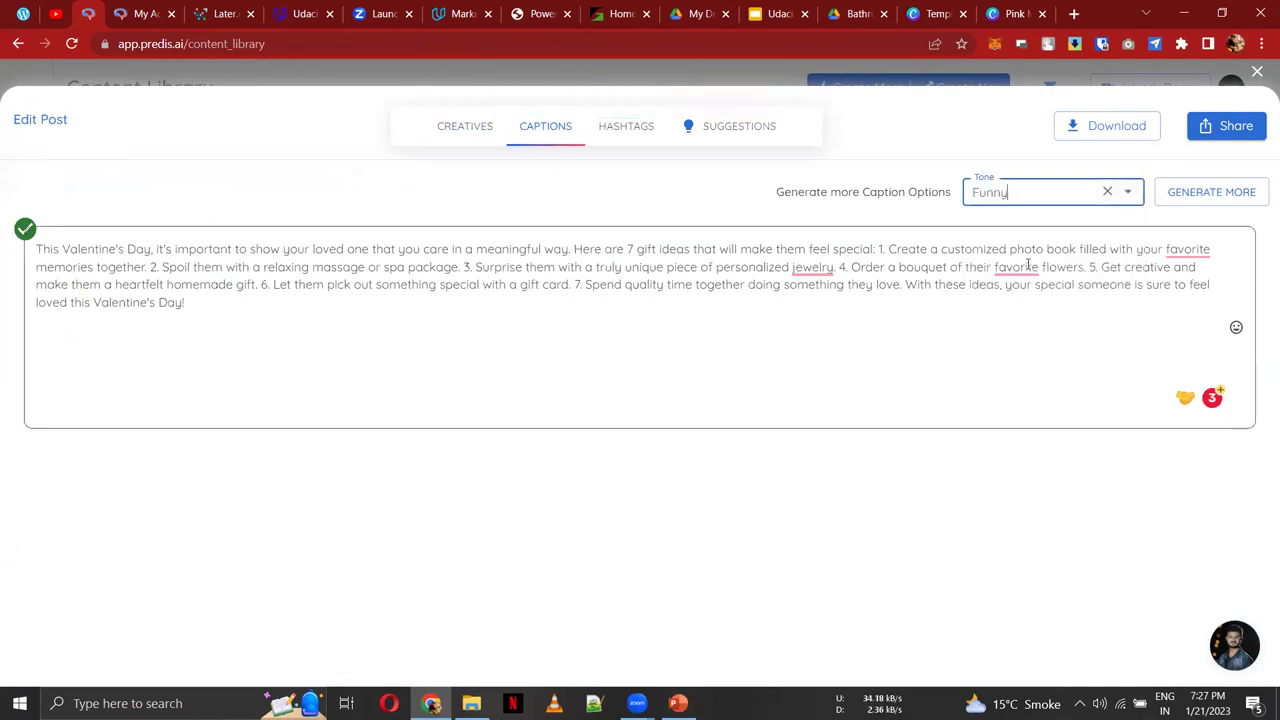
click(1216, 193)
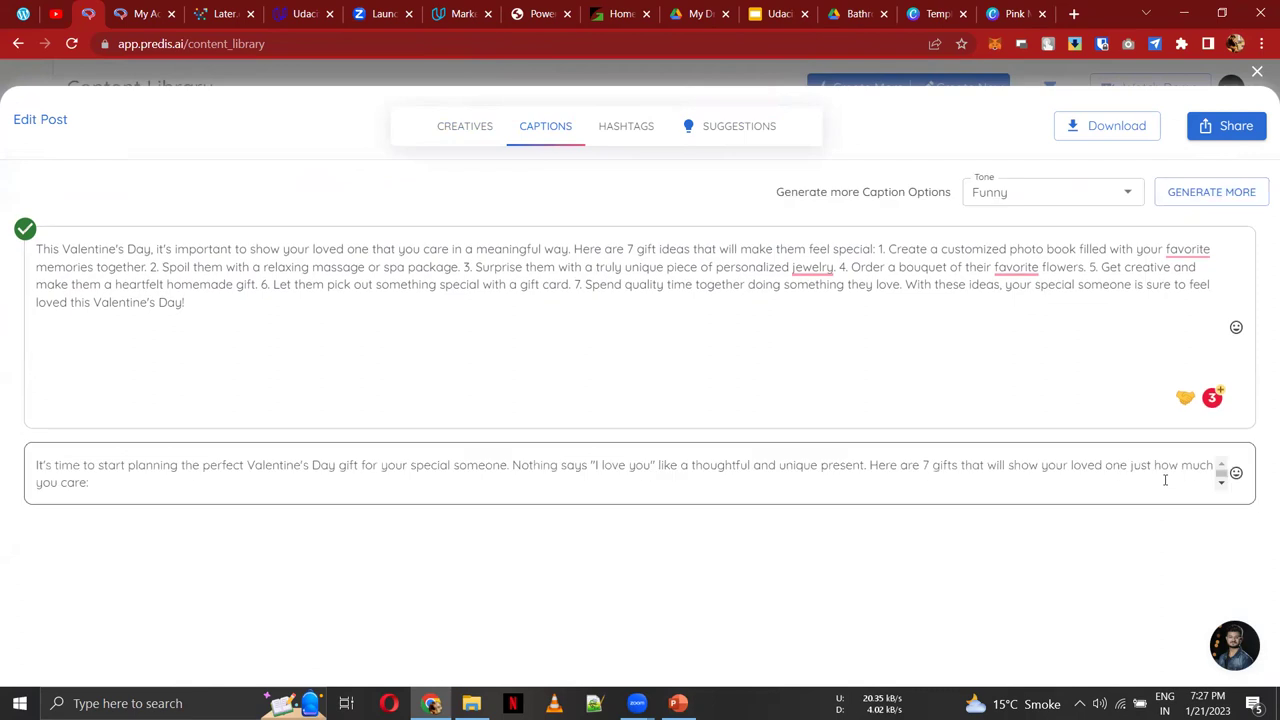
click(602, 480)
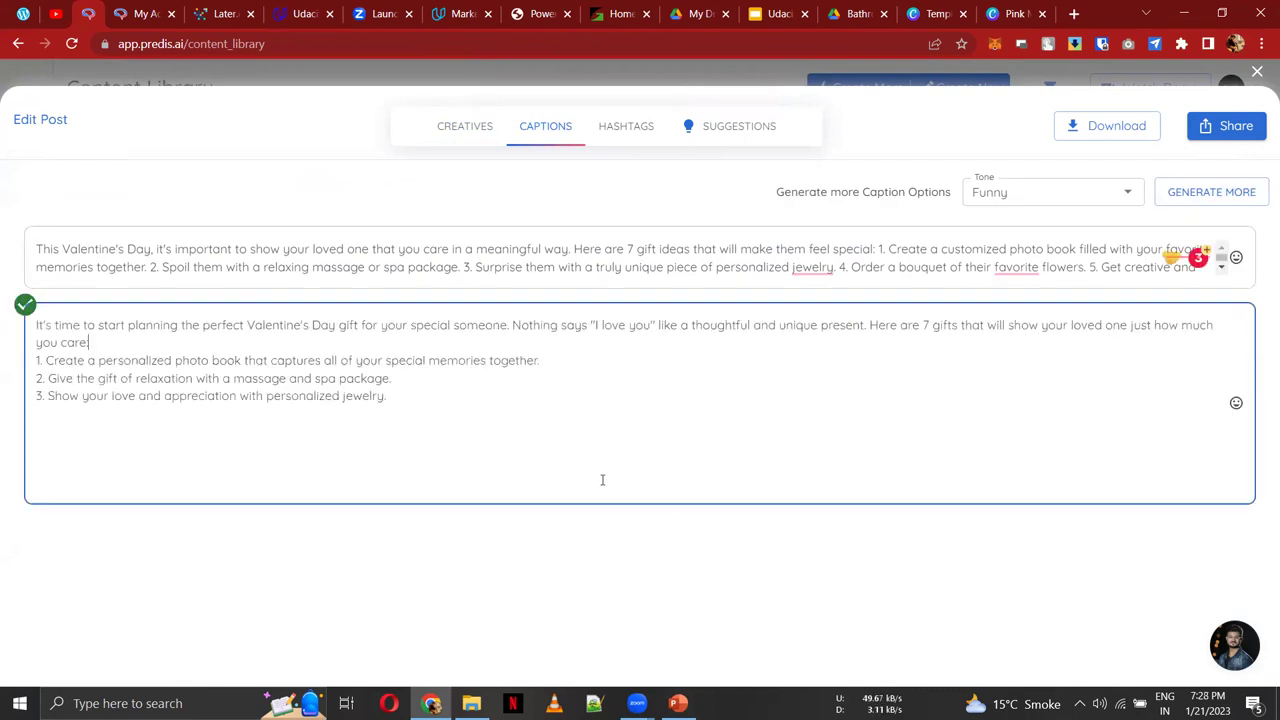
triple_click(602, 480)
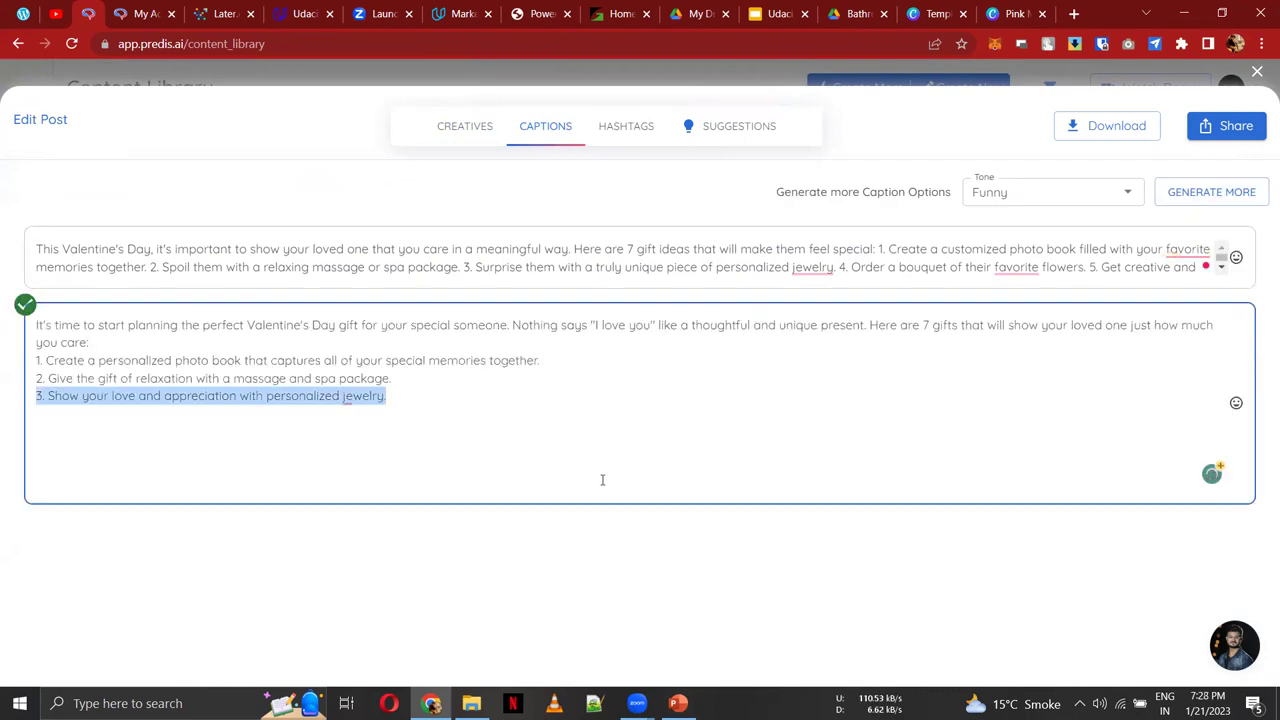
- Review the suggested hashtags, then return to the carousel's design view
click(626, 137)
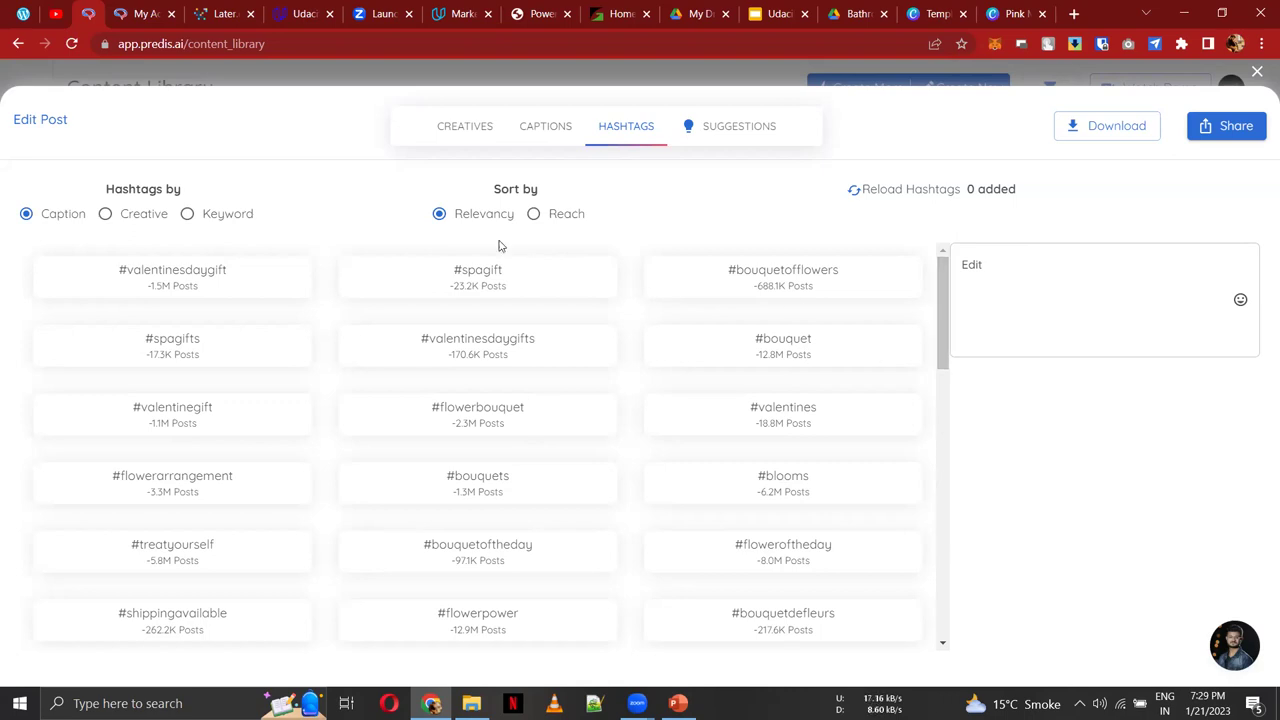
click(455, 130)
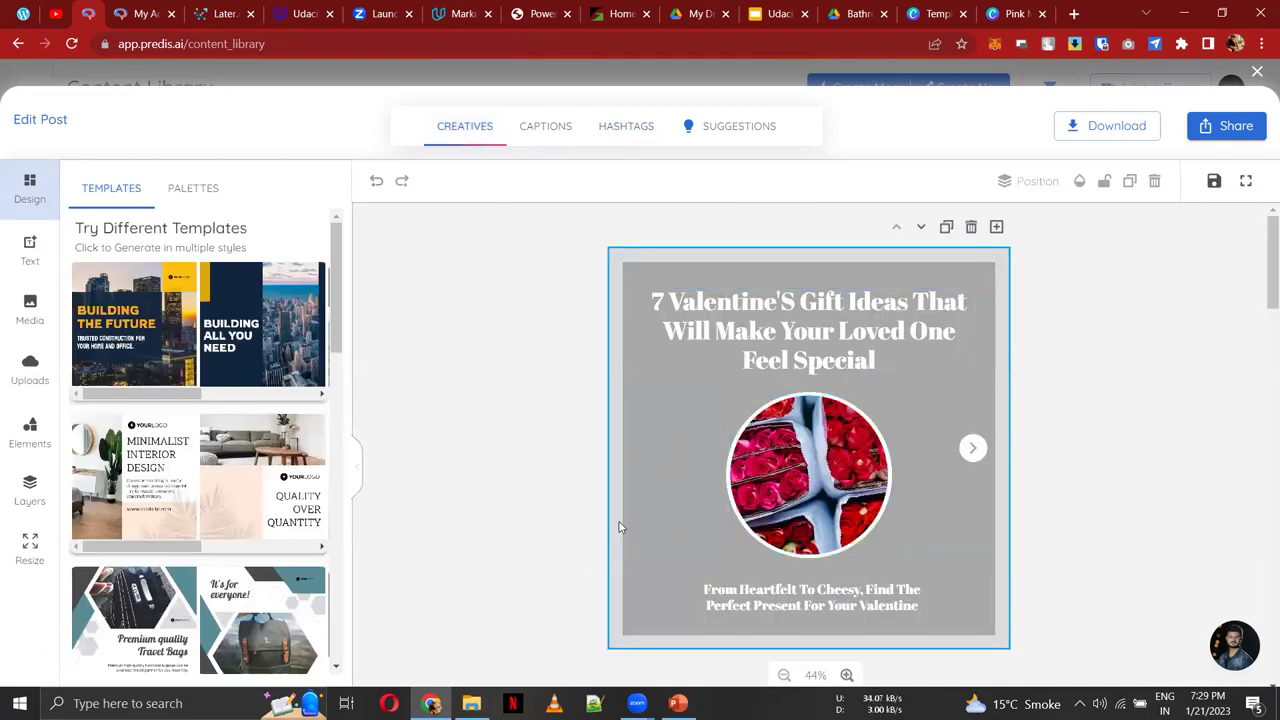
- Shift the slide background hue toward magenta, check suggestions, and return to hashtag suggestions
click(656, 484)
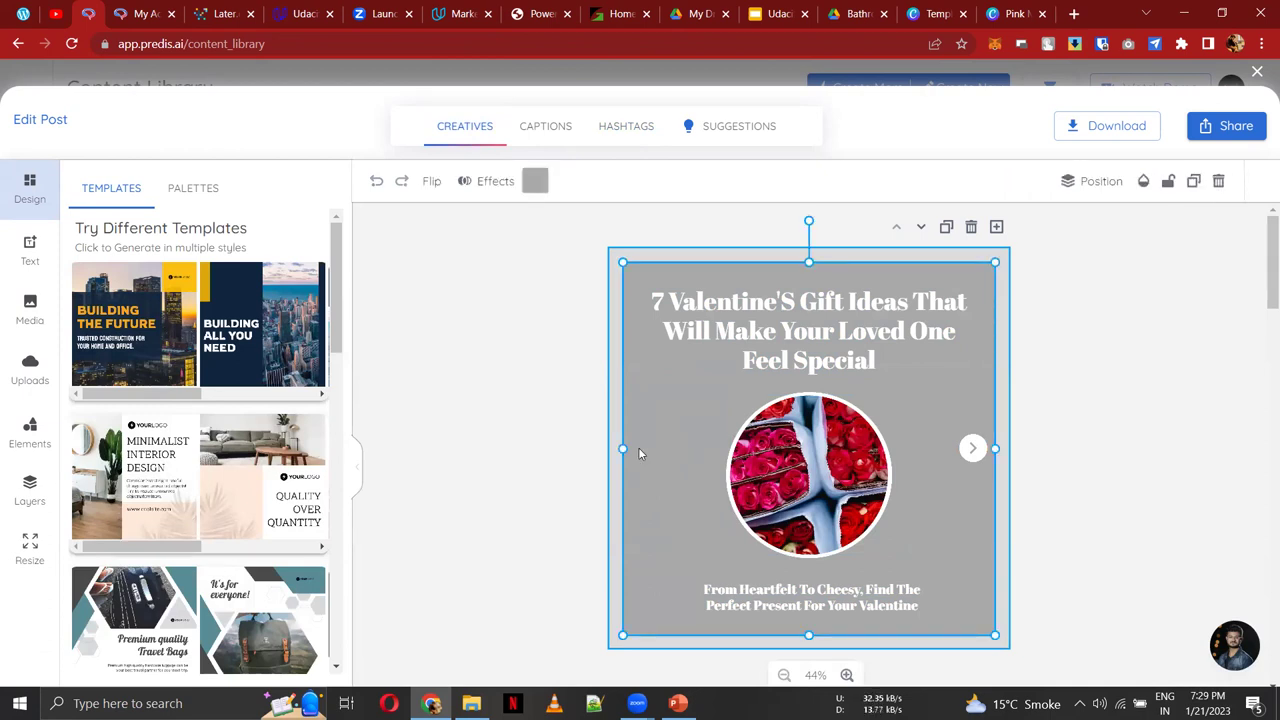
click(536, 182)
click(567, 385)
click(392, 338)
click(691, 140)
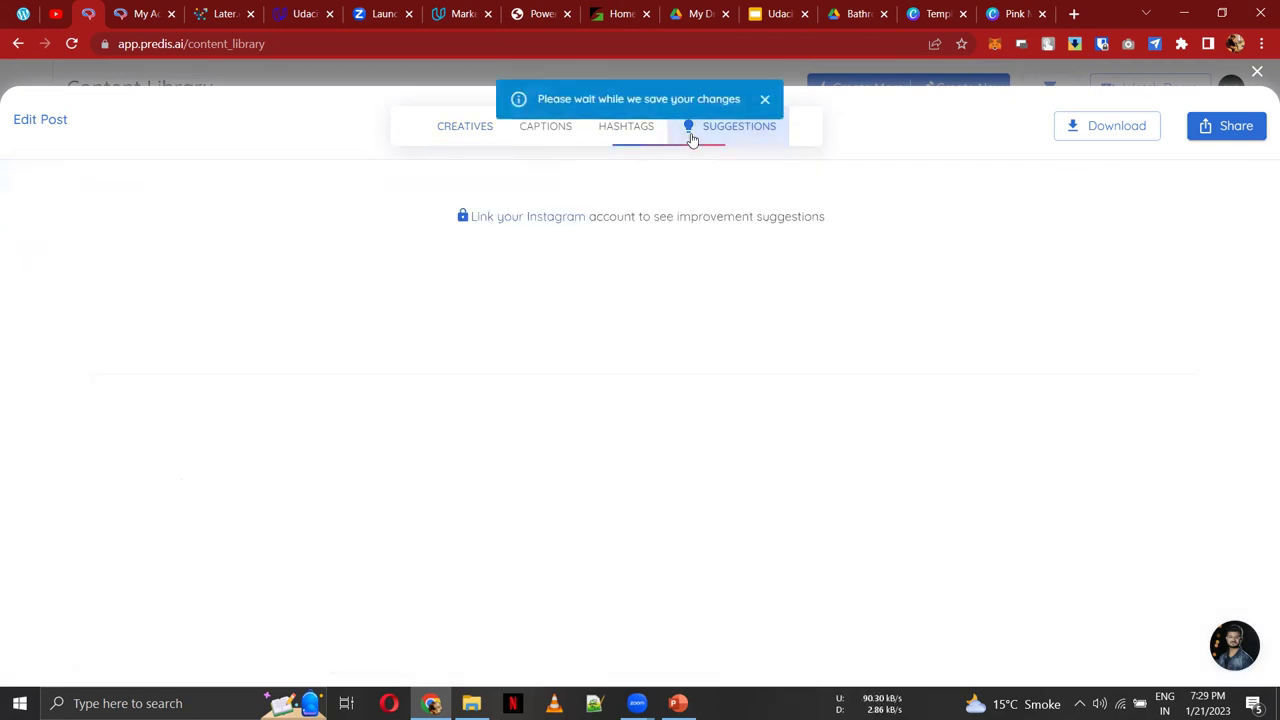
click(628, 128)
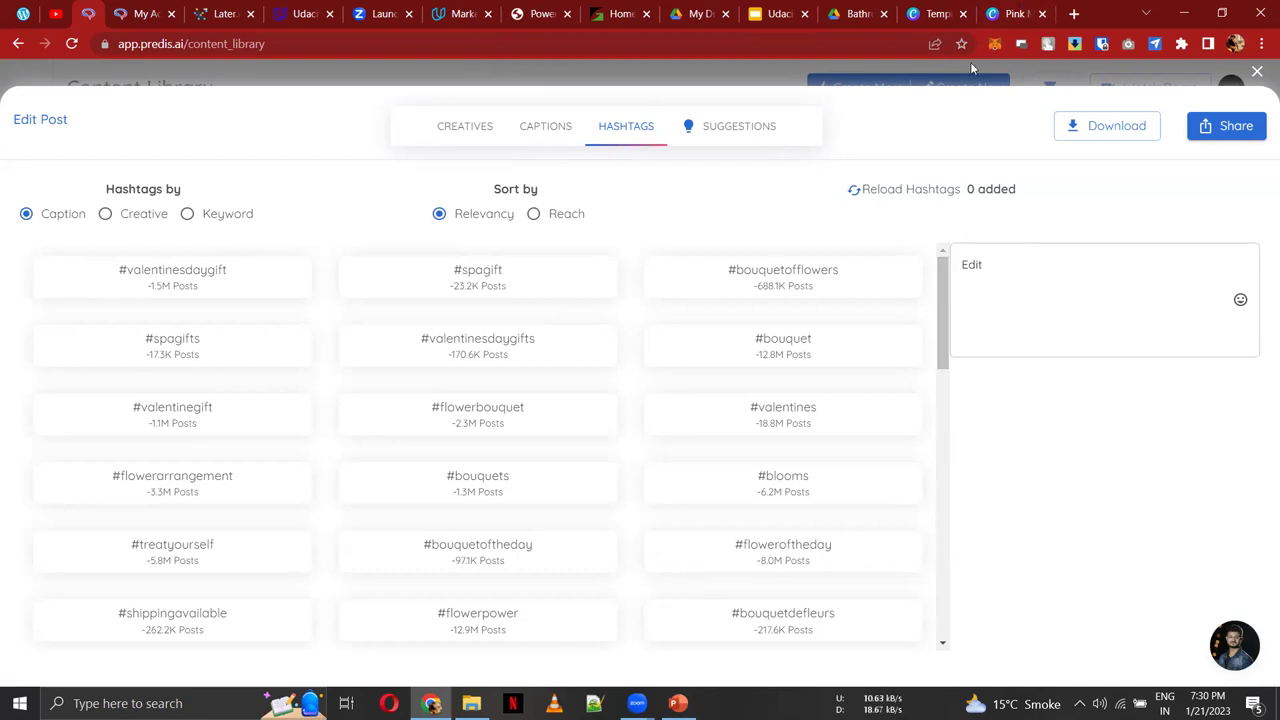
- Close the Bathroom Shelf video tab in Chrome and bring PowerPoint to the front
click(991, 13)
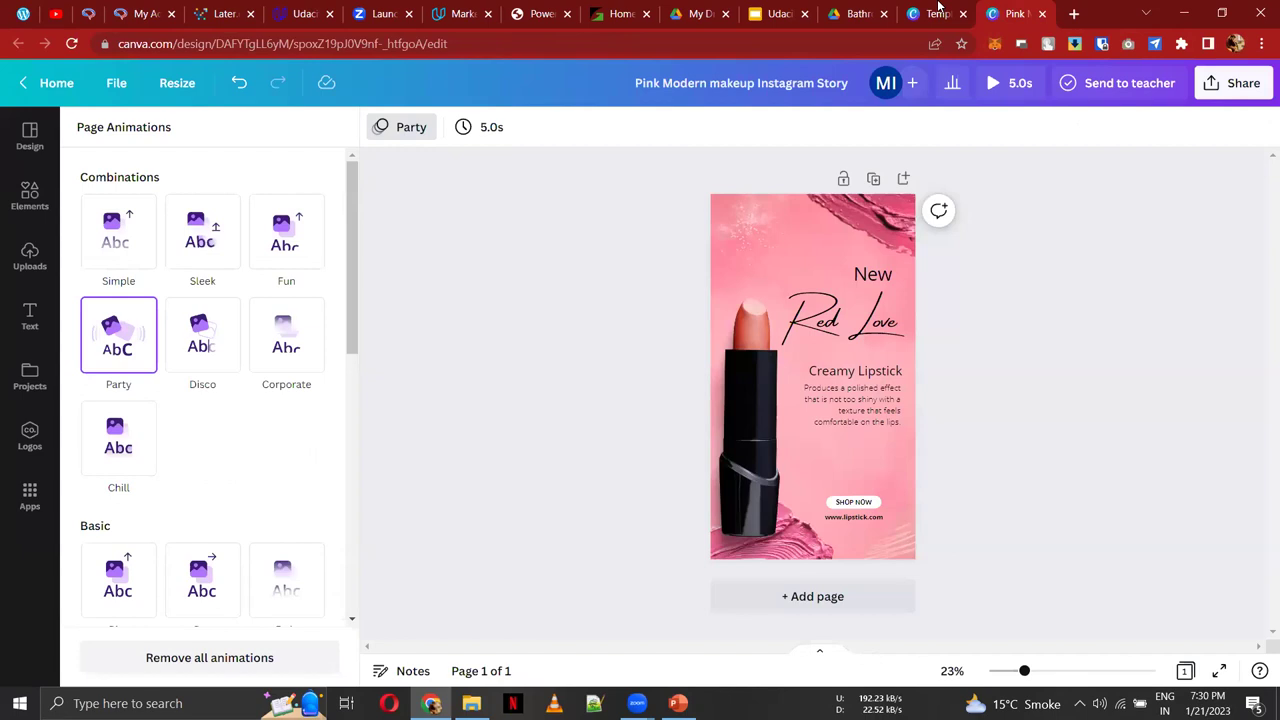
click(934, 8)
click(852, 9)
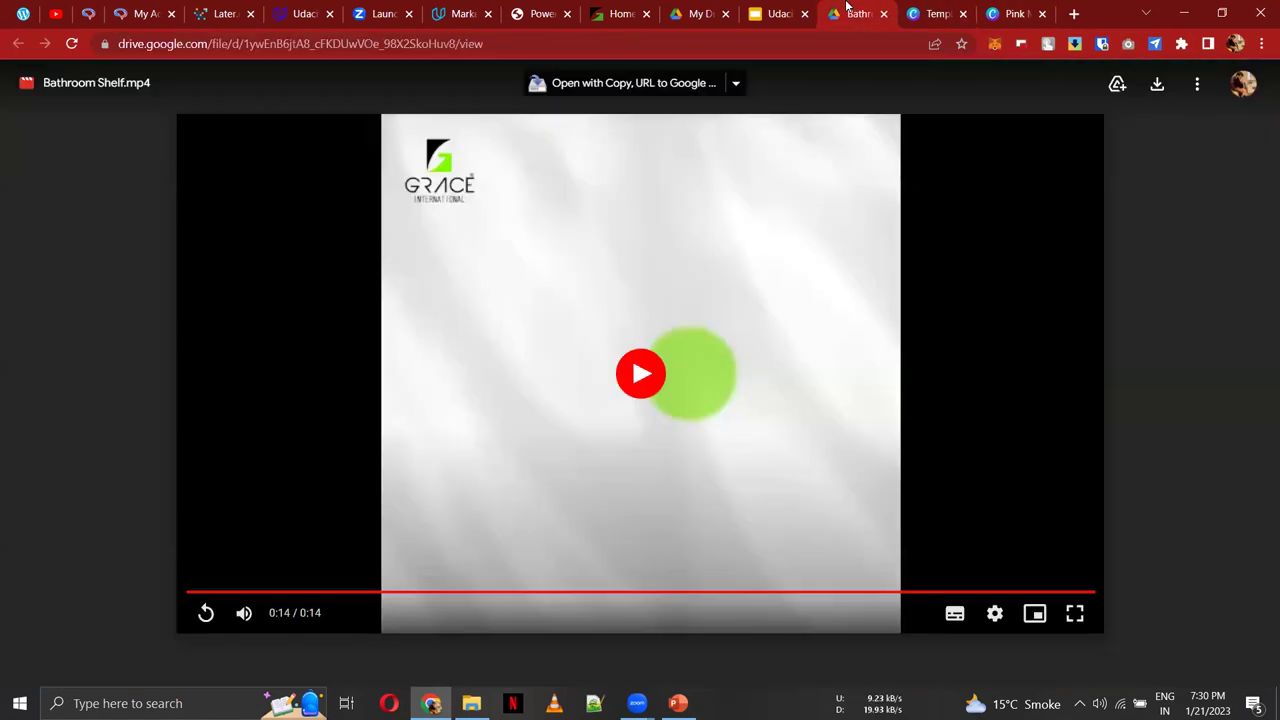
key(ctrl+w)
key(alt+Tab)
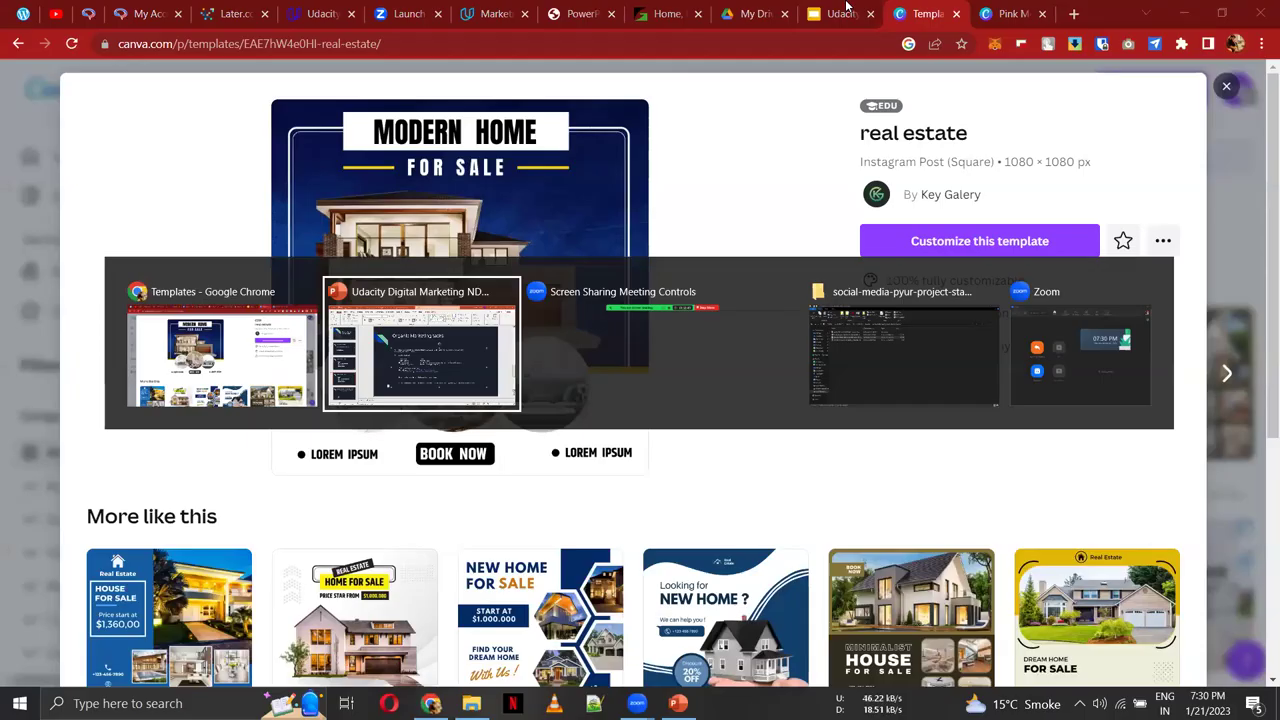
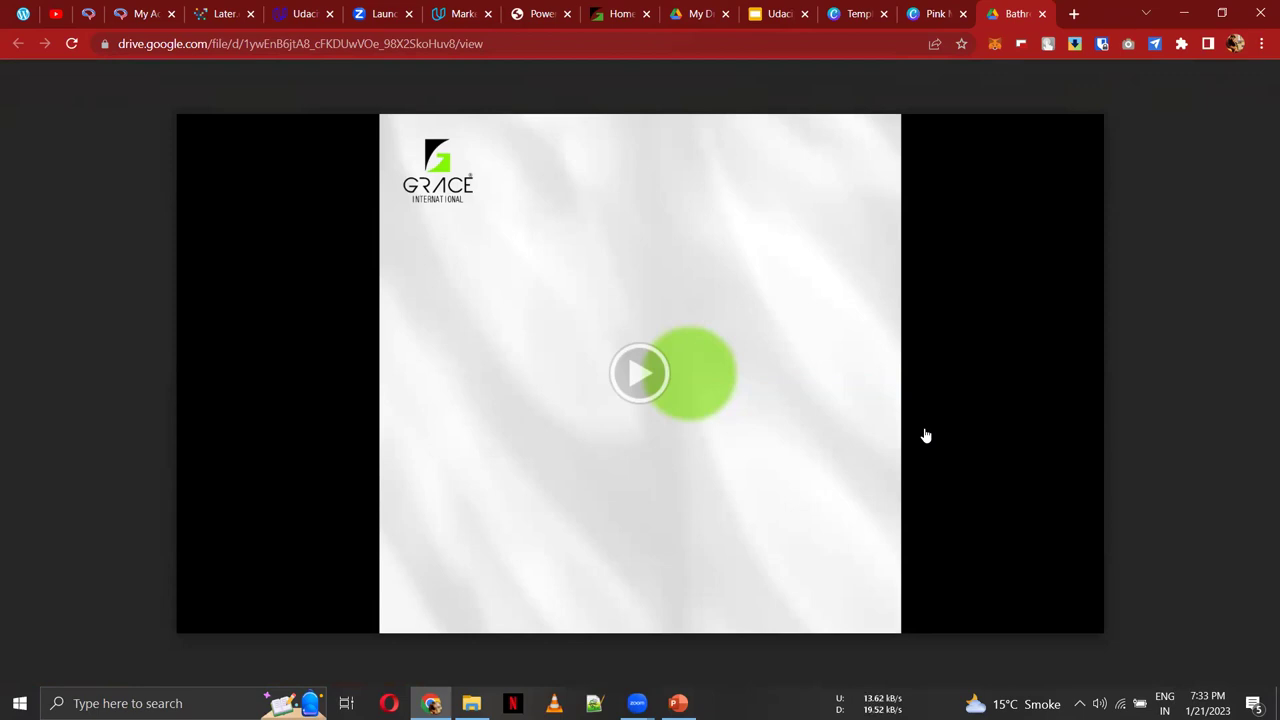
- Play Bathroom Shelf.mp4 and pause it at 0:03 on the Factory Direct, 3 Years Warranty frame
click(622, 366)
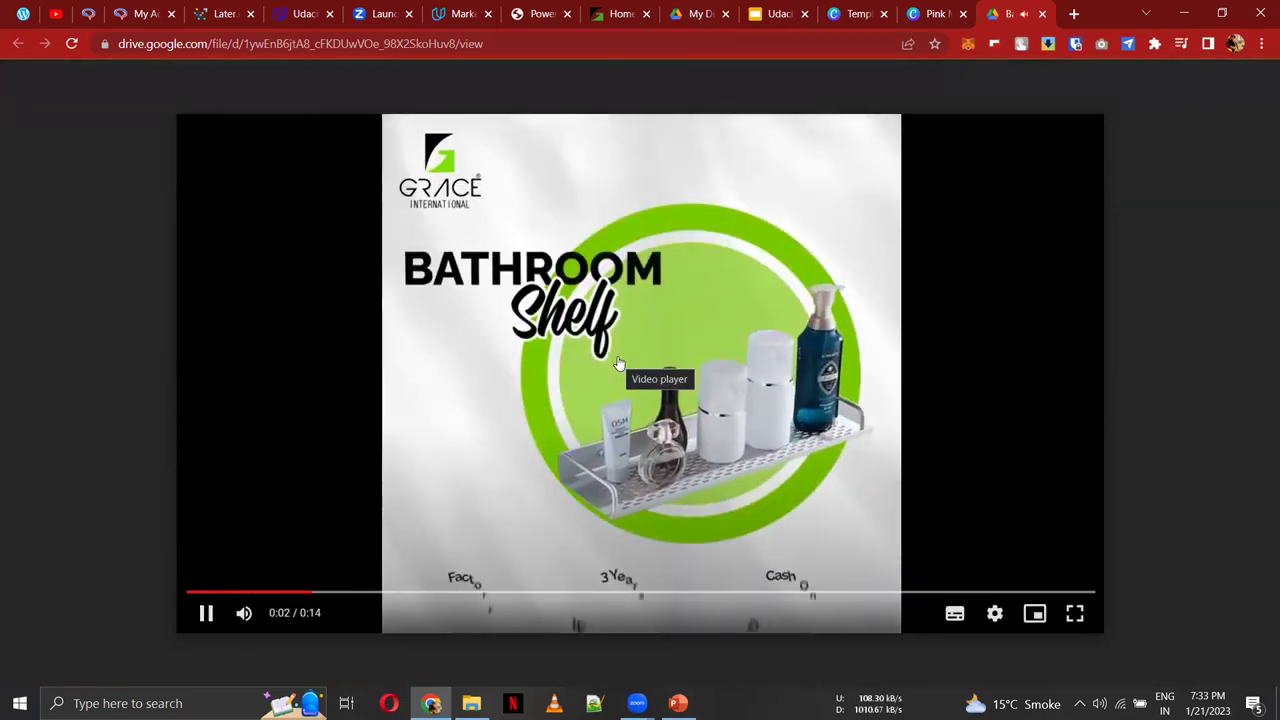
click(620, 364)
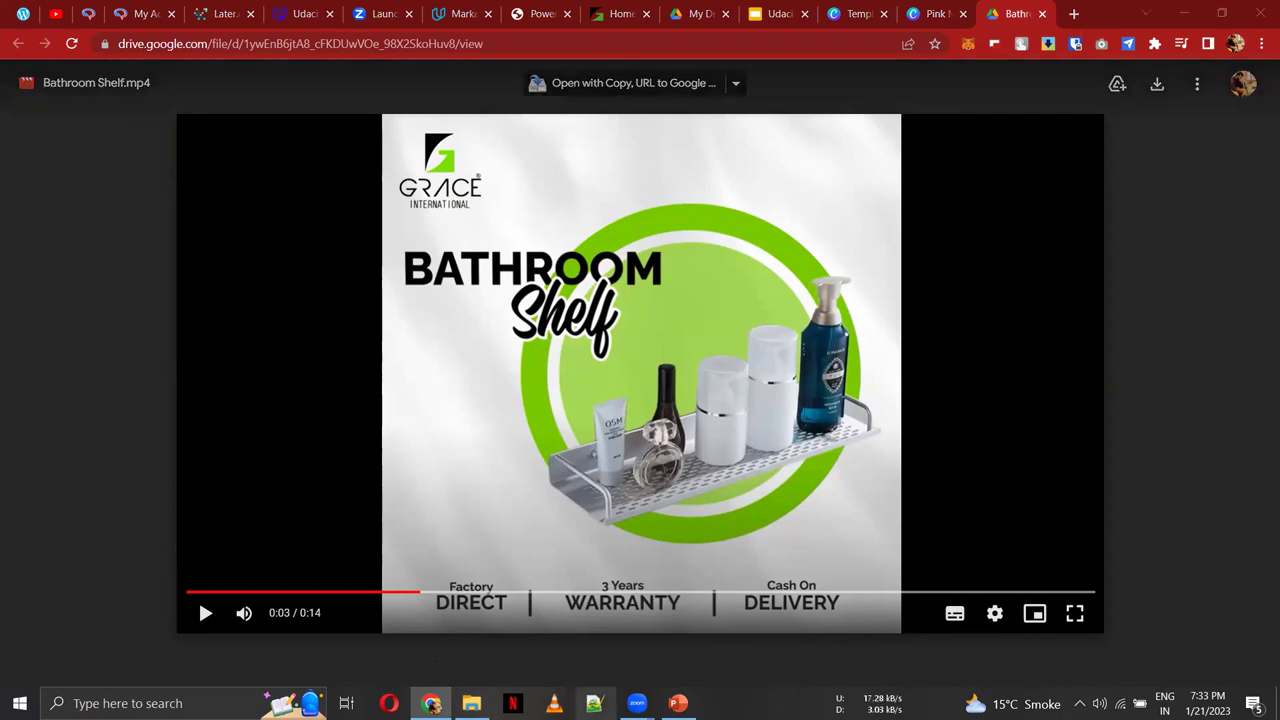
- In a new Notepad++ tab, new 9, type 'Get Factory Direct Home Decor Products with 3 Year Warranty'
key(alt+Tab)
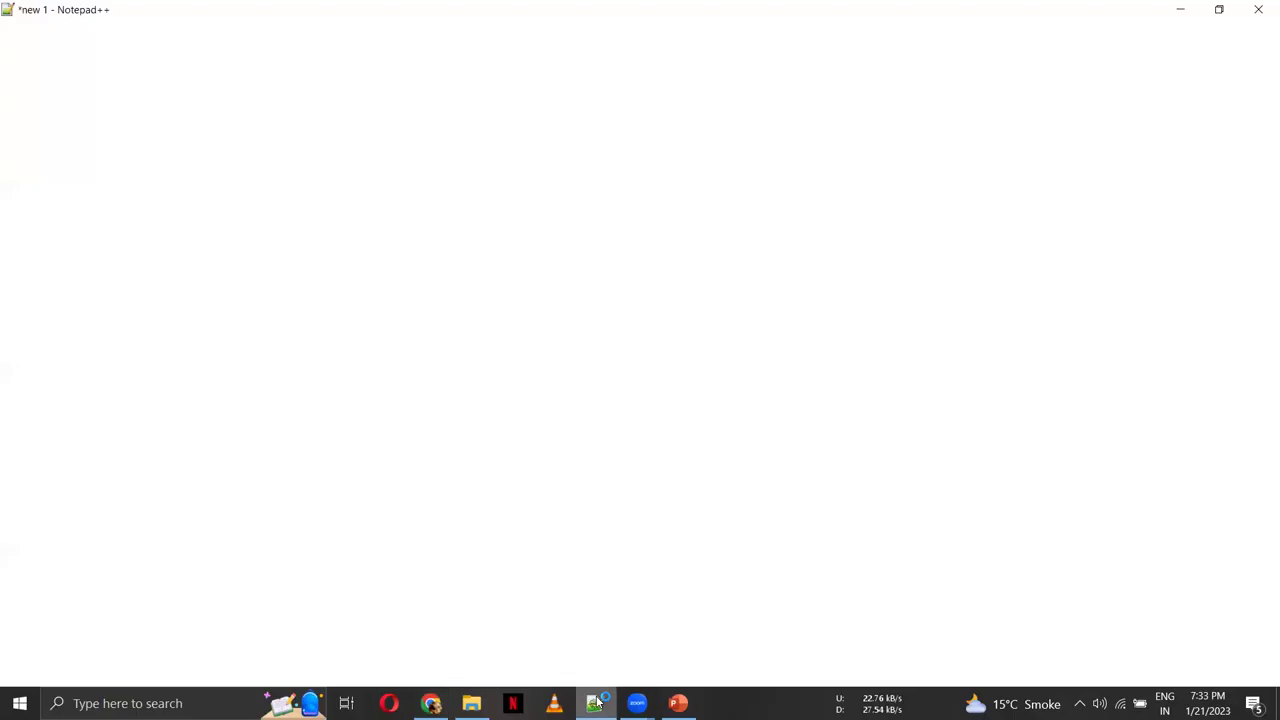
double_click(516, 70)
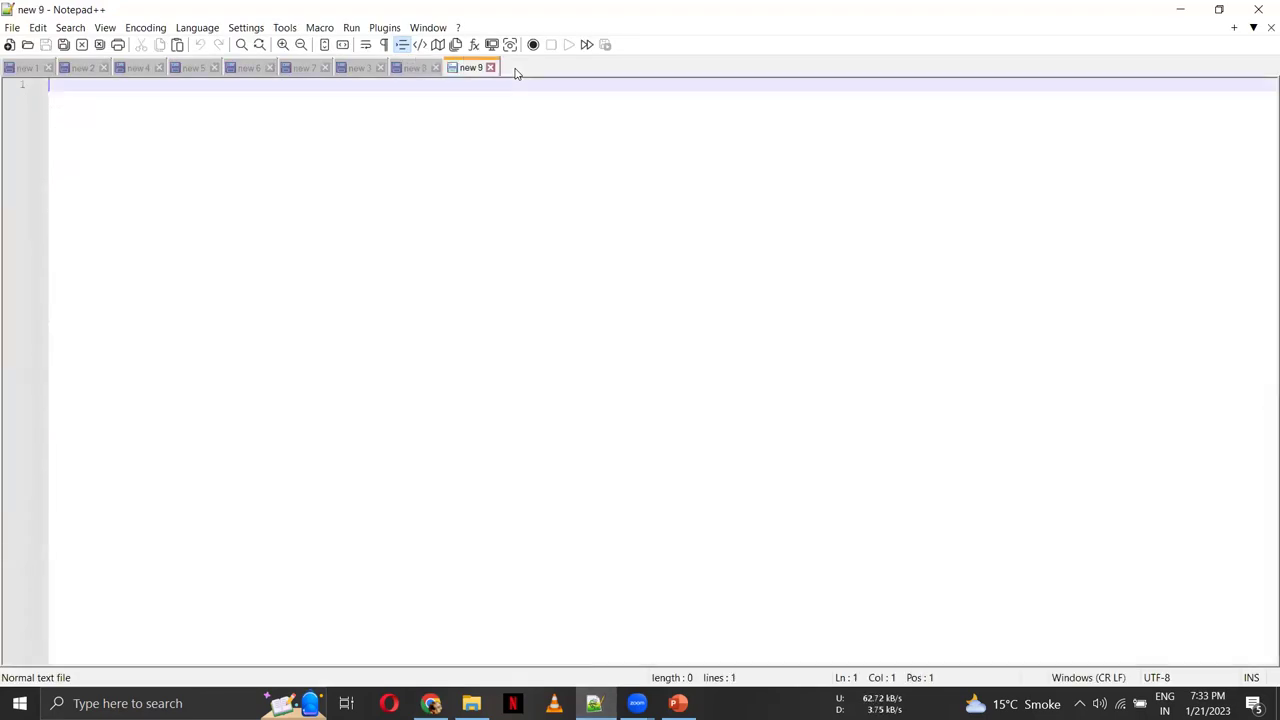
text(Get)
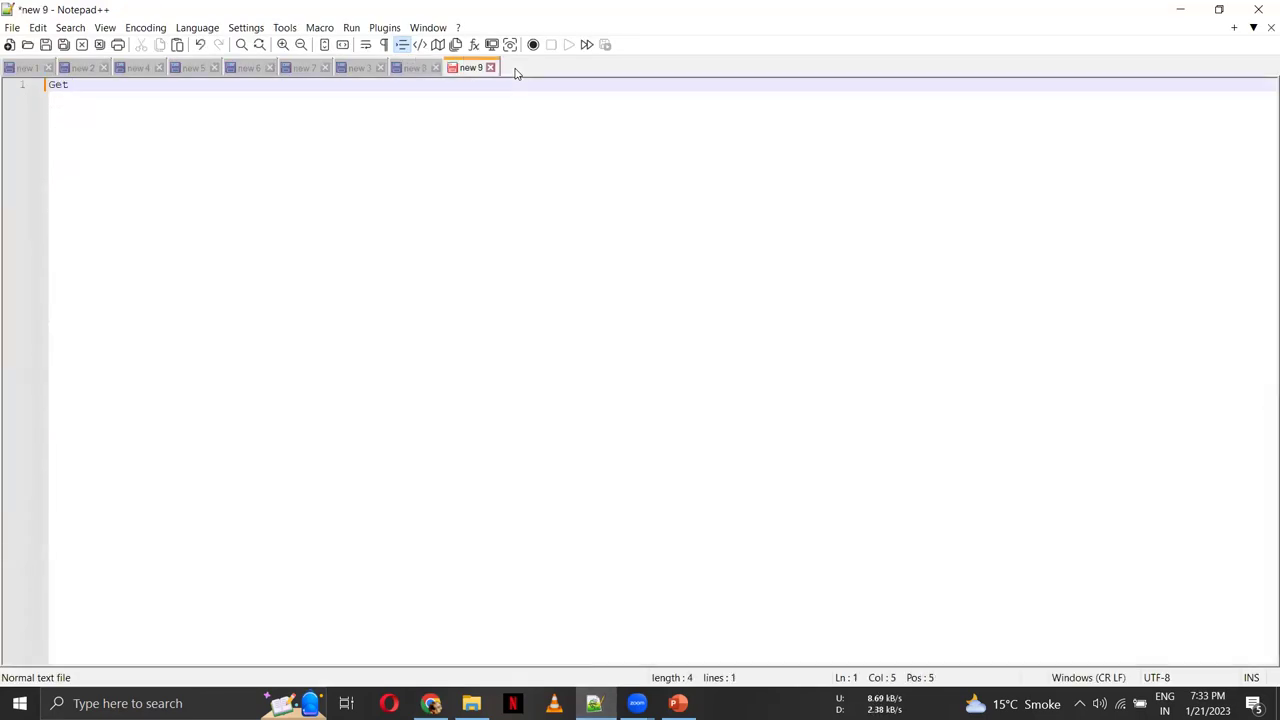
text( Factory Direct )
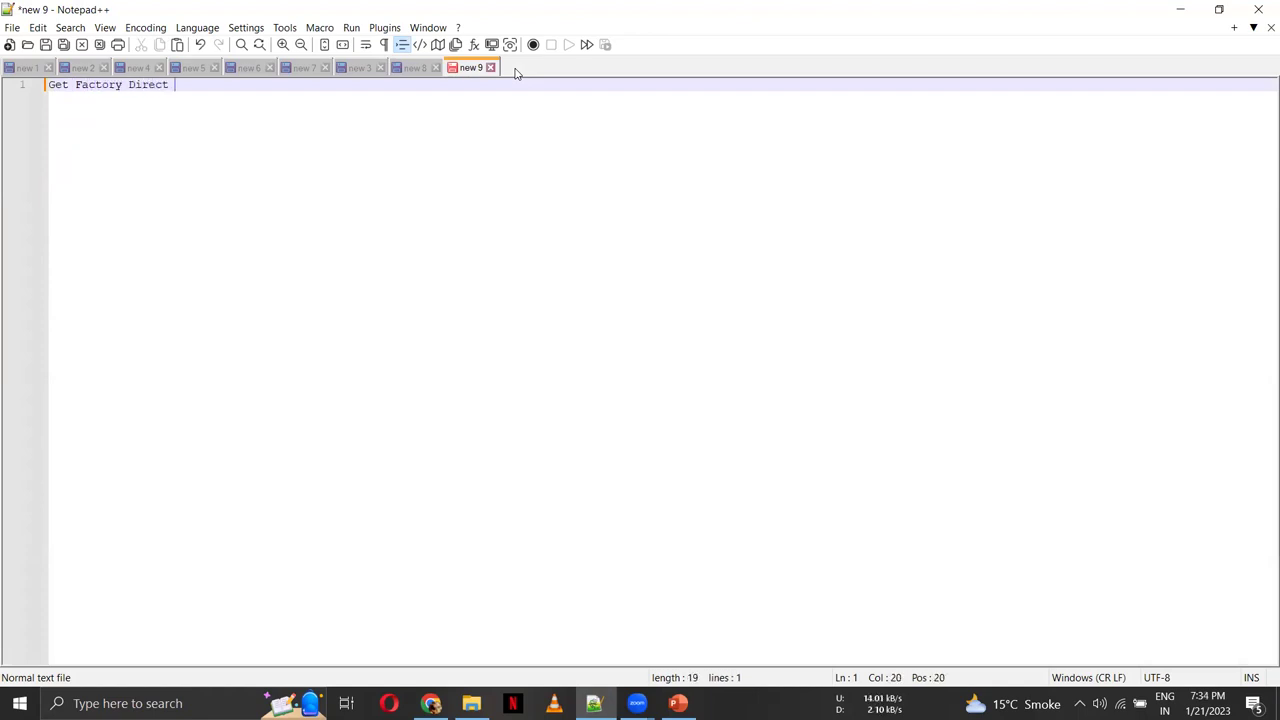
text(HOme)
key(BackSpace)
key(BackSpace)
text(me D)
text(ecor Produc)
text(ts with )
text(#)
key(BackSpace)
text(3 Year)
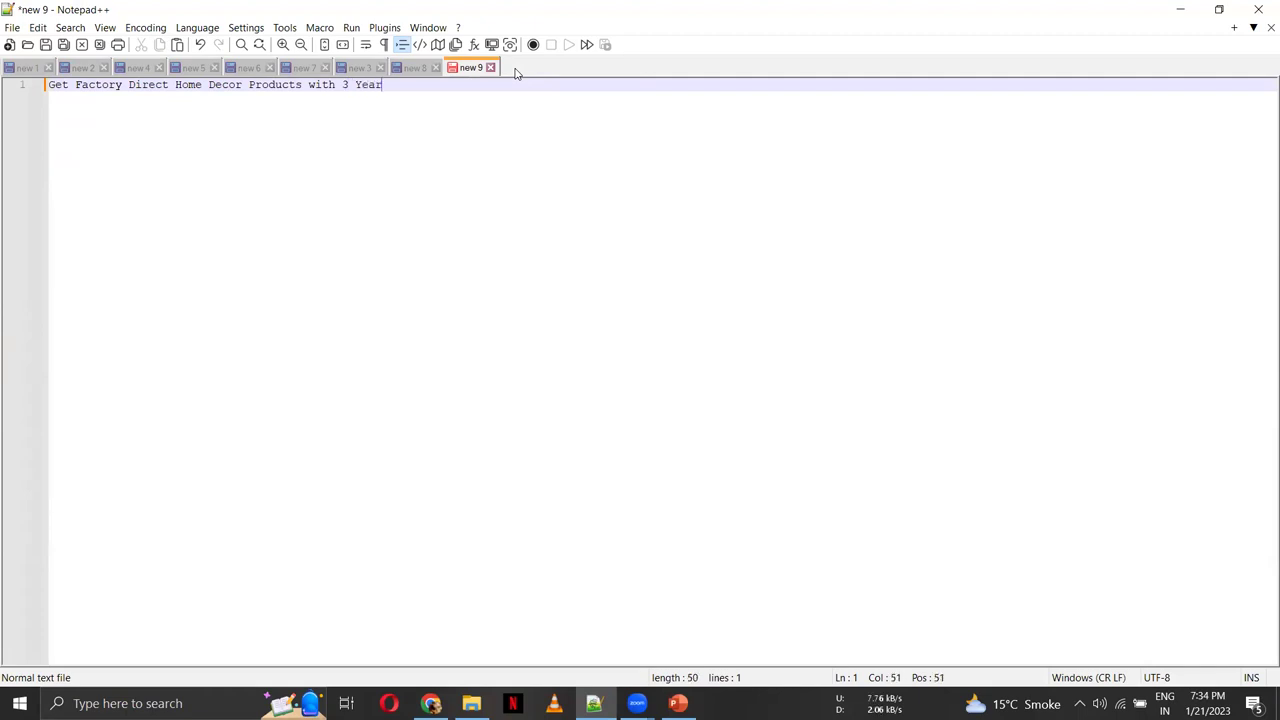
text( Warranaty)
- After checking the video, finish the line with ', Cash on Delivery is also available'
key(alt+Tab)
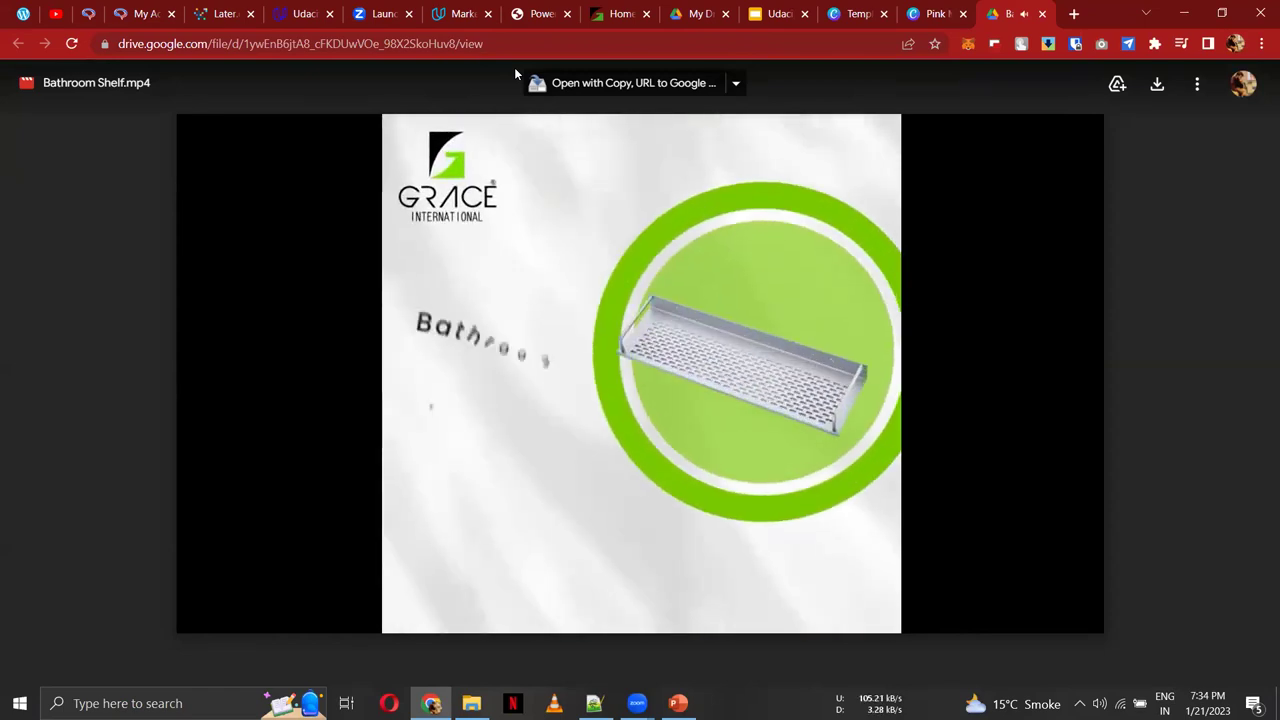
key(alt+Tab)
key(alt+Tab)
key(alt+Tab)
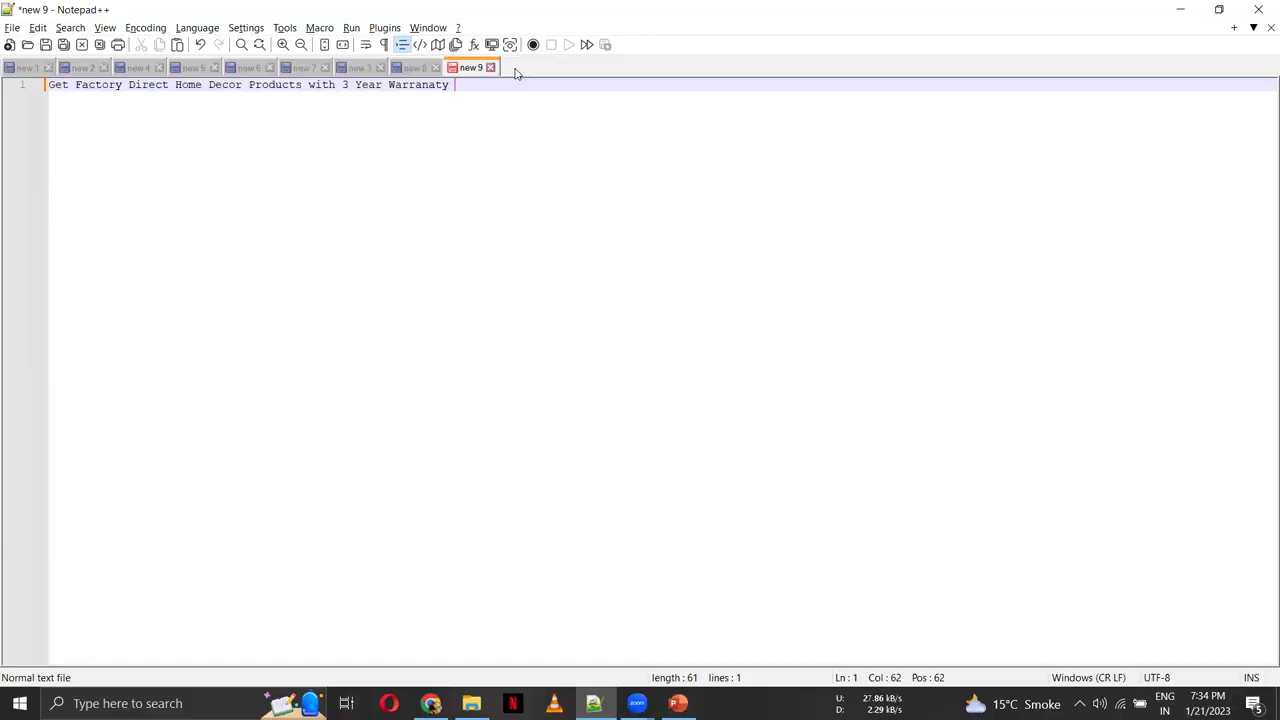
text(C)
key(BackSpace)
text(, Cash on D)
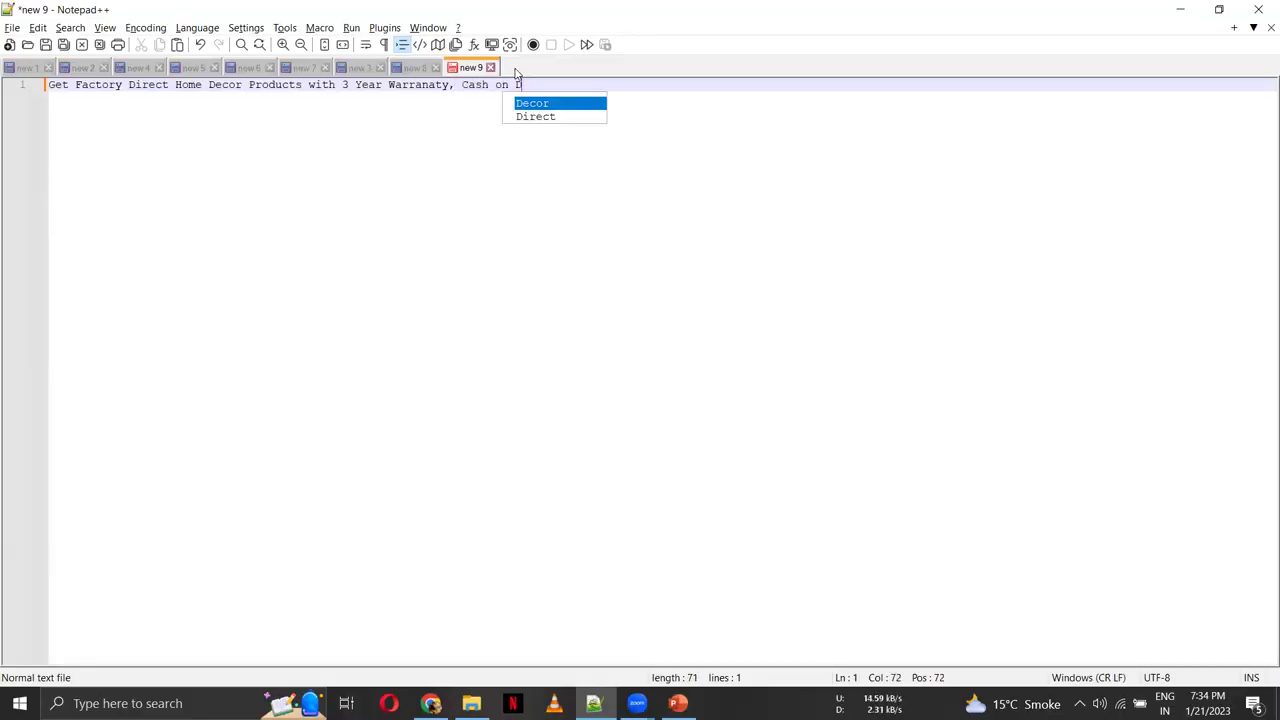
text(elveir)
key(BackSpace)
key(BackSpace)
key(BackSpace)
text(ivery is also a)
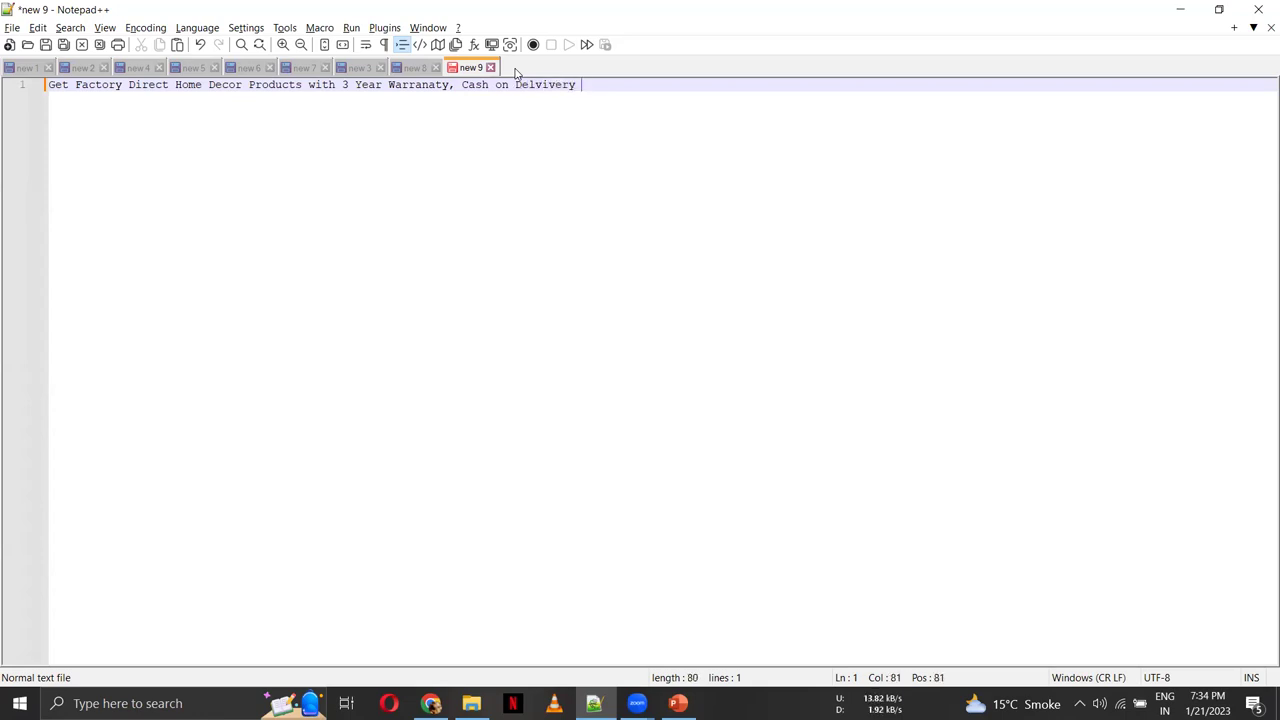
text(vailabele)
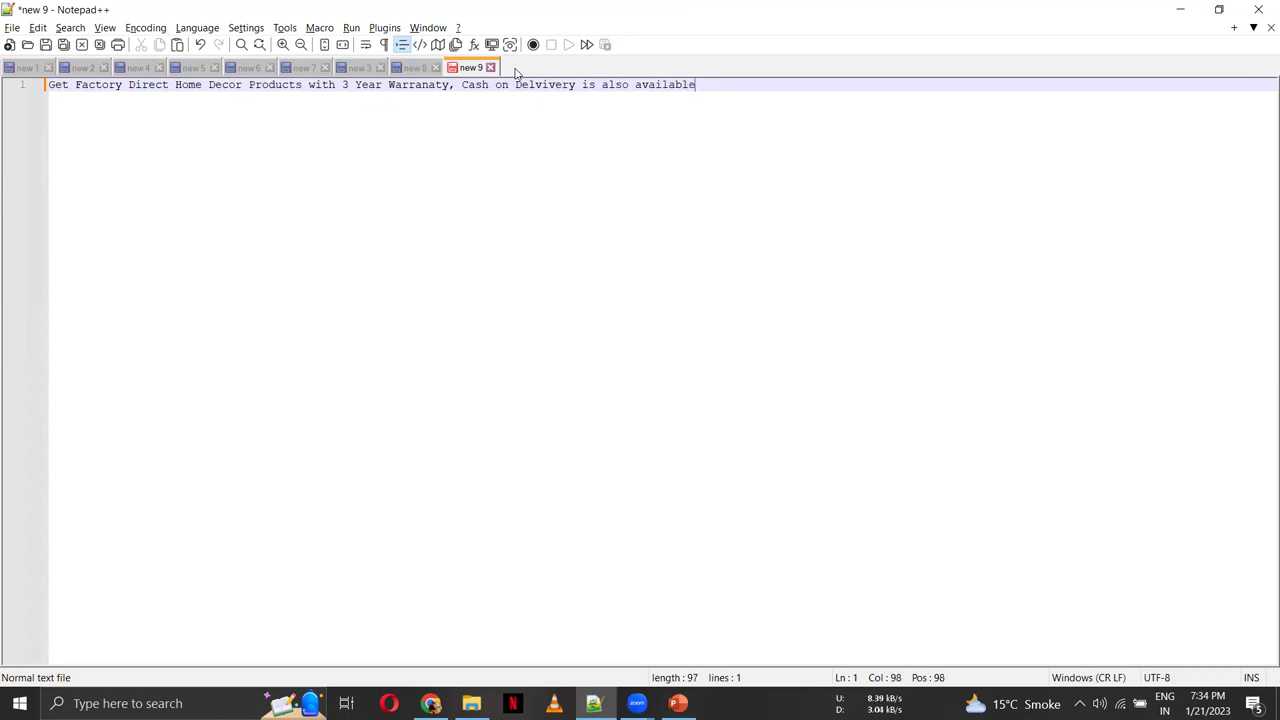
key(Return)
key(Return)
- Type 'Our Products are made with the finest quality of Stainless steel.' on line 3
text(Or)
key(BackSpace)
key(BackSpace)
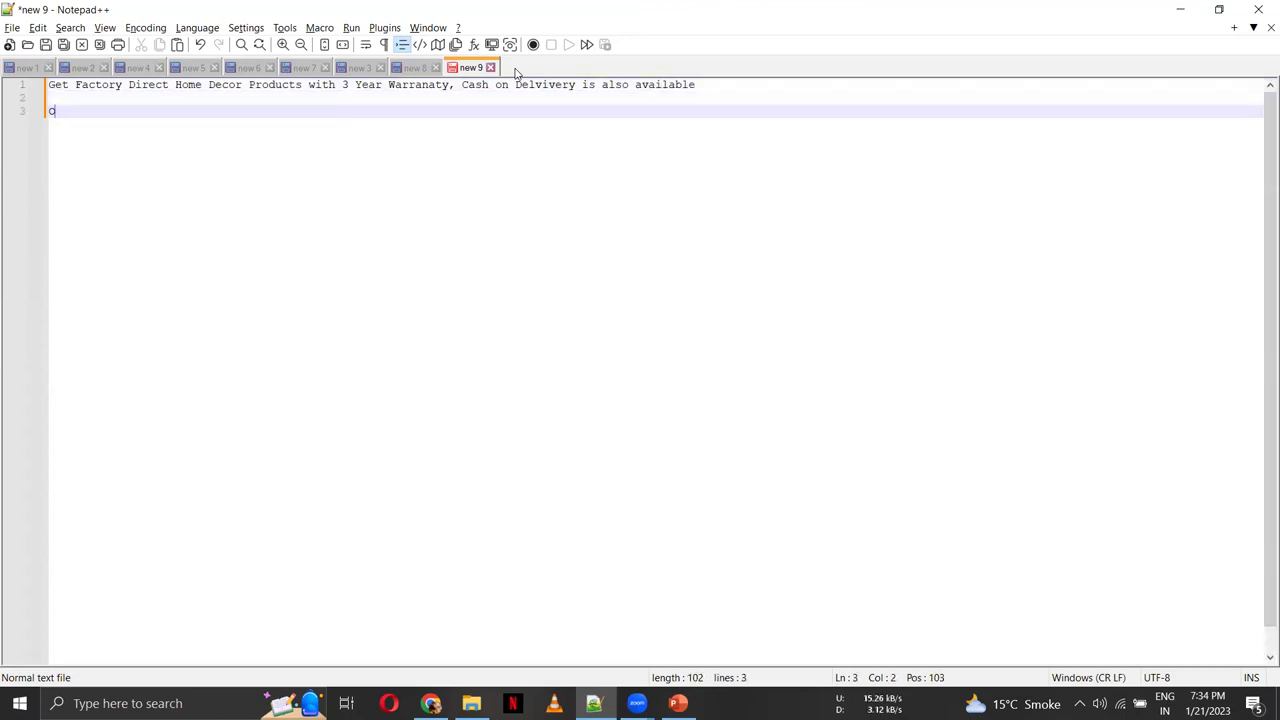
text(ur Products )
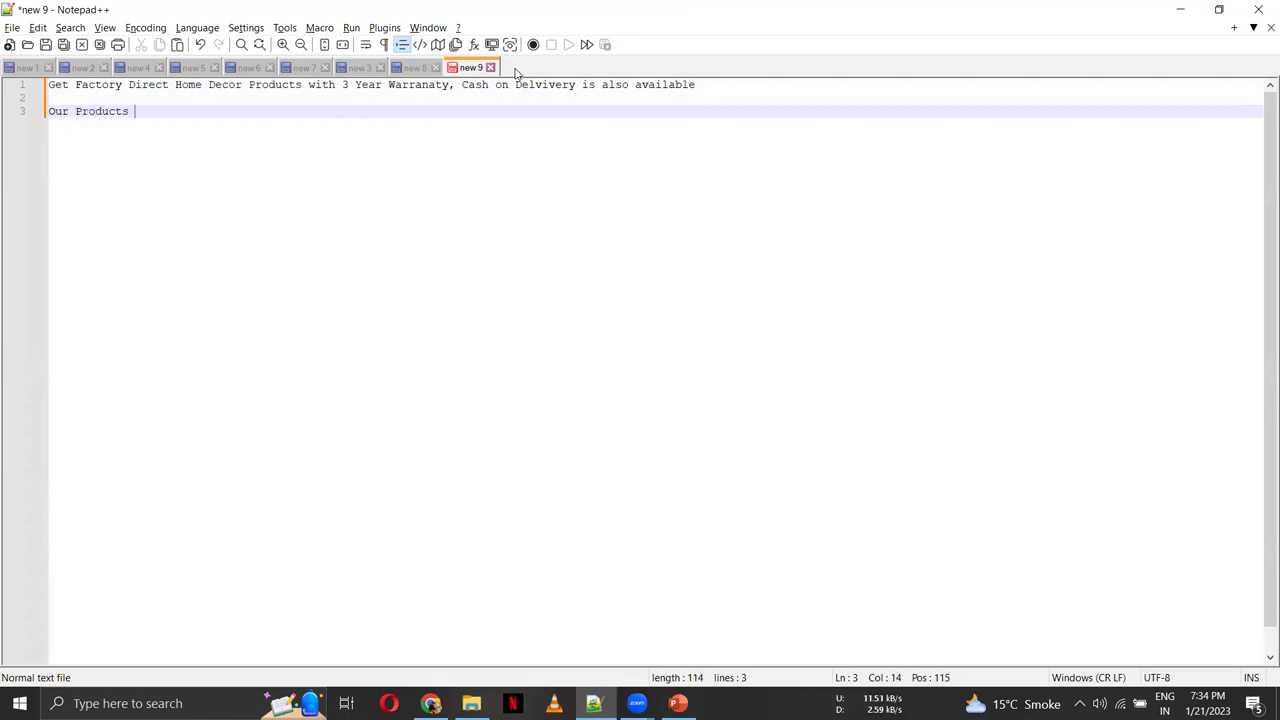
text(are made with th)
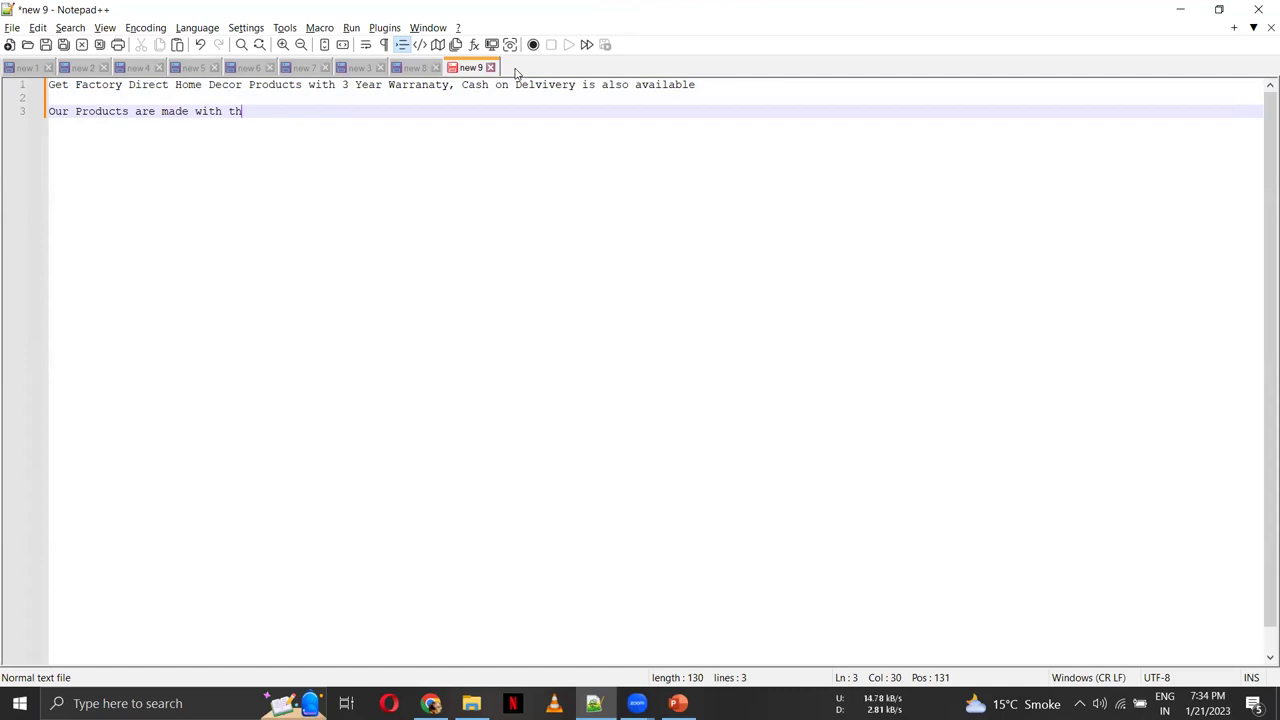
text(e finest qualt)
text(t)
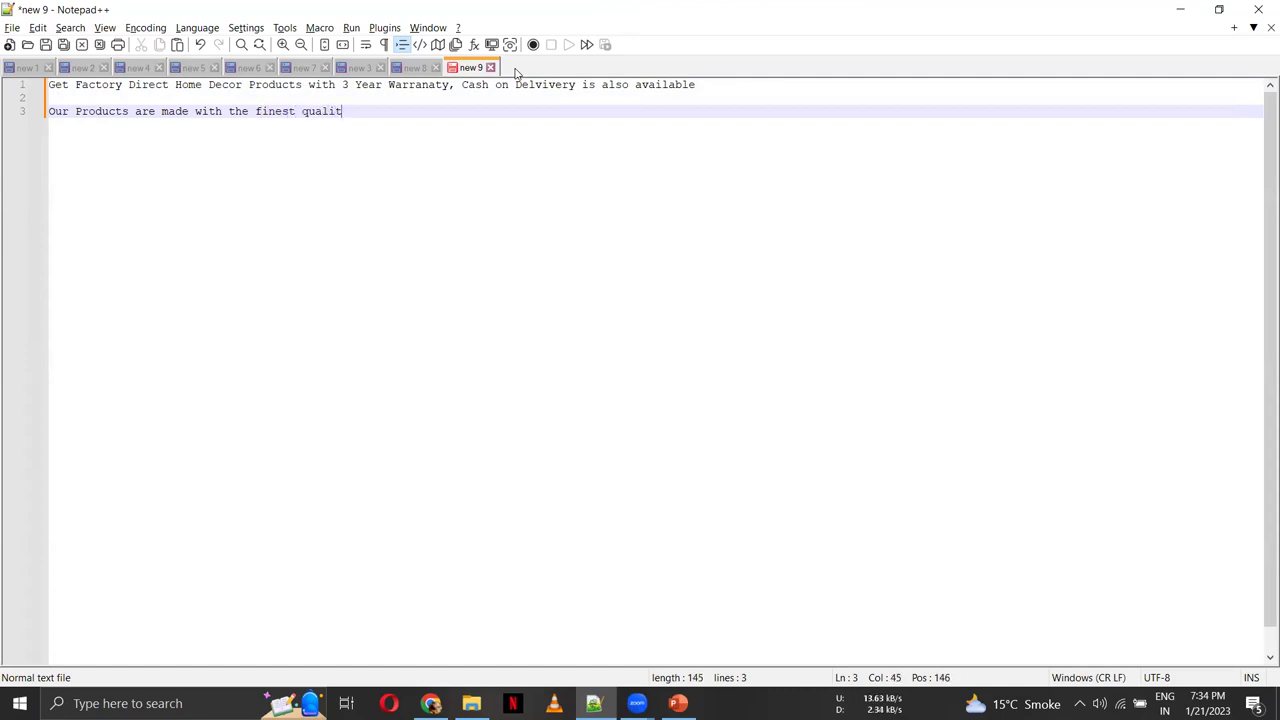
text(y of Stai)
text(nless)
key(BackSpace)
key(BackSpace)
key(BackSpace)
key(BackSpace)
key(BackSpace)
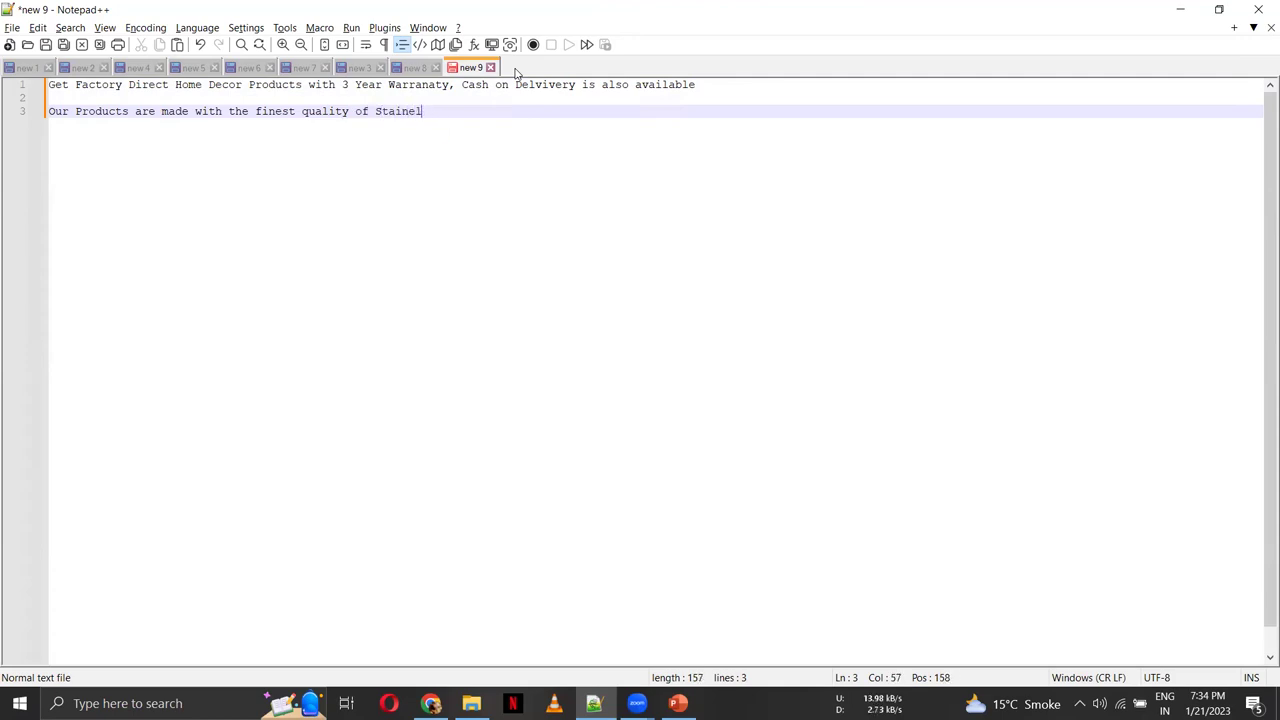
text(less steel)
text(.)
- Continue the sentence with 'which makes it Rust Proof and Export Quality.' and start a new line
key(alt+Tab)
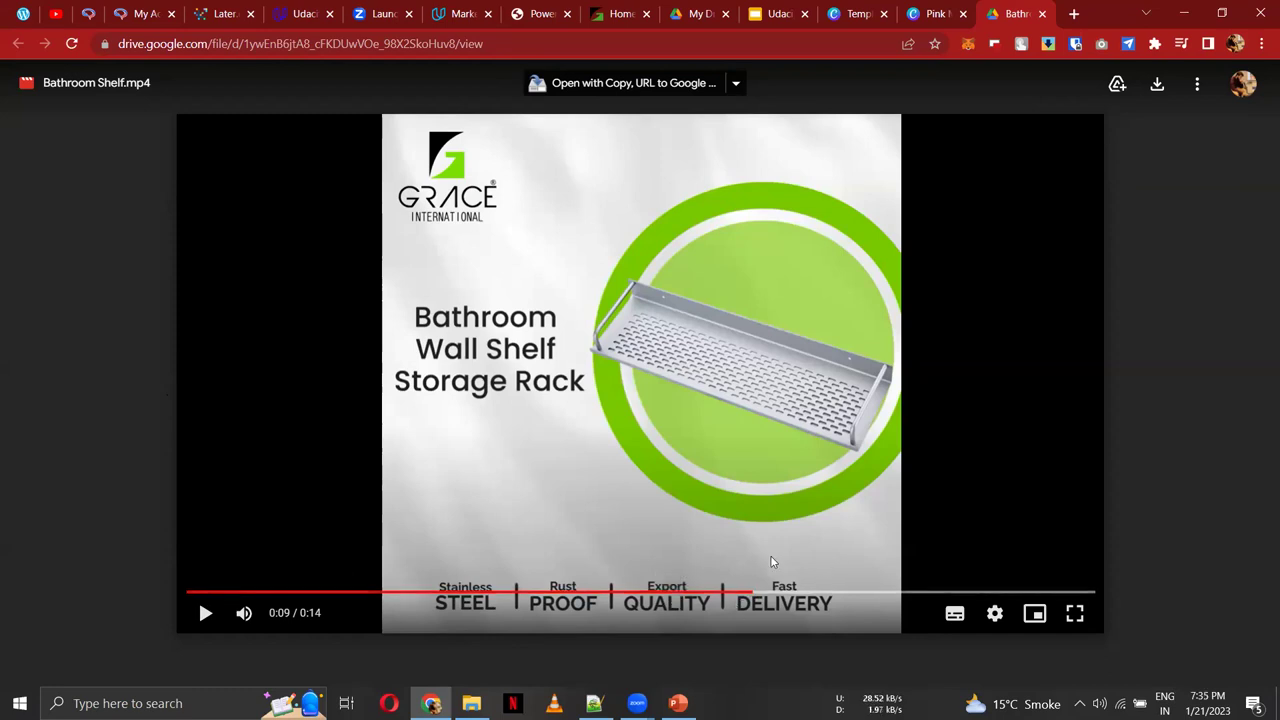
key(alt+Tab)
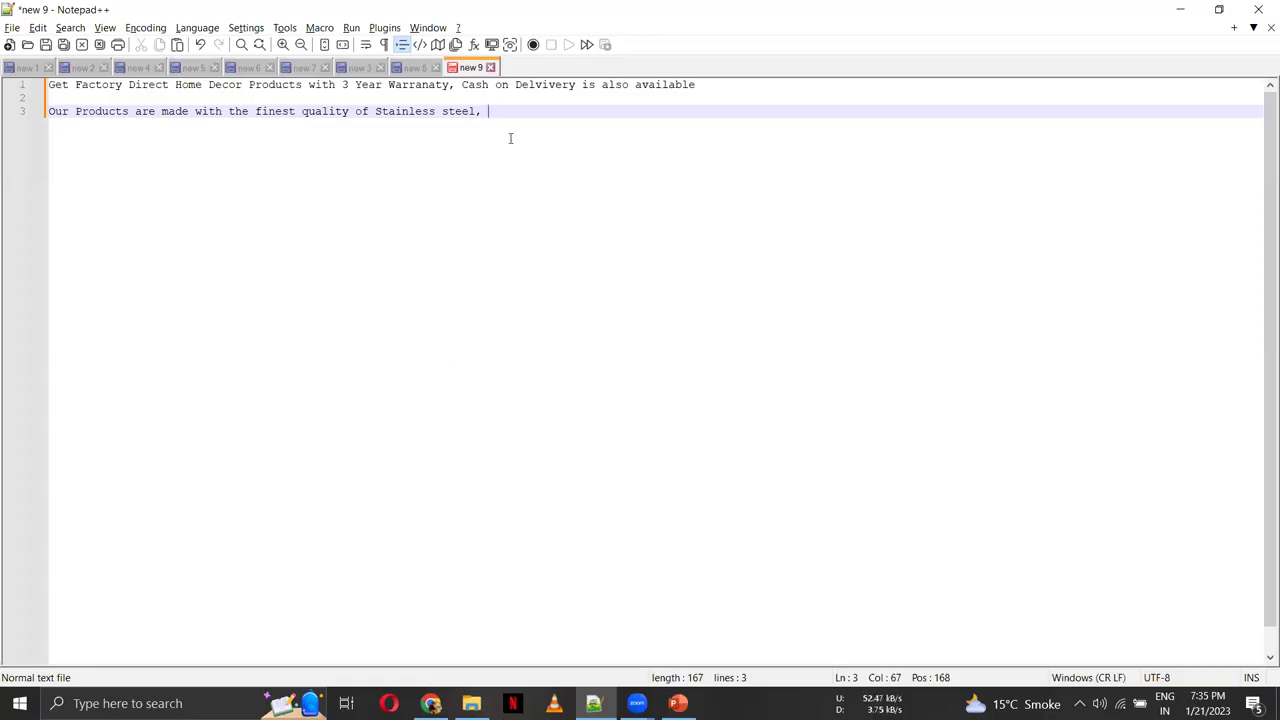
key(alt+Tab)
key(alt+Tab)
text(which m)
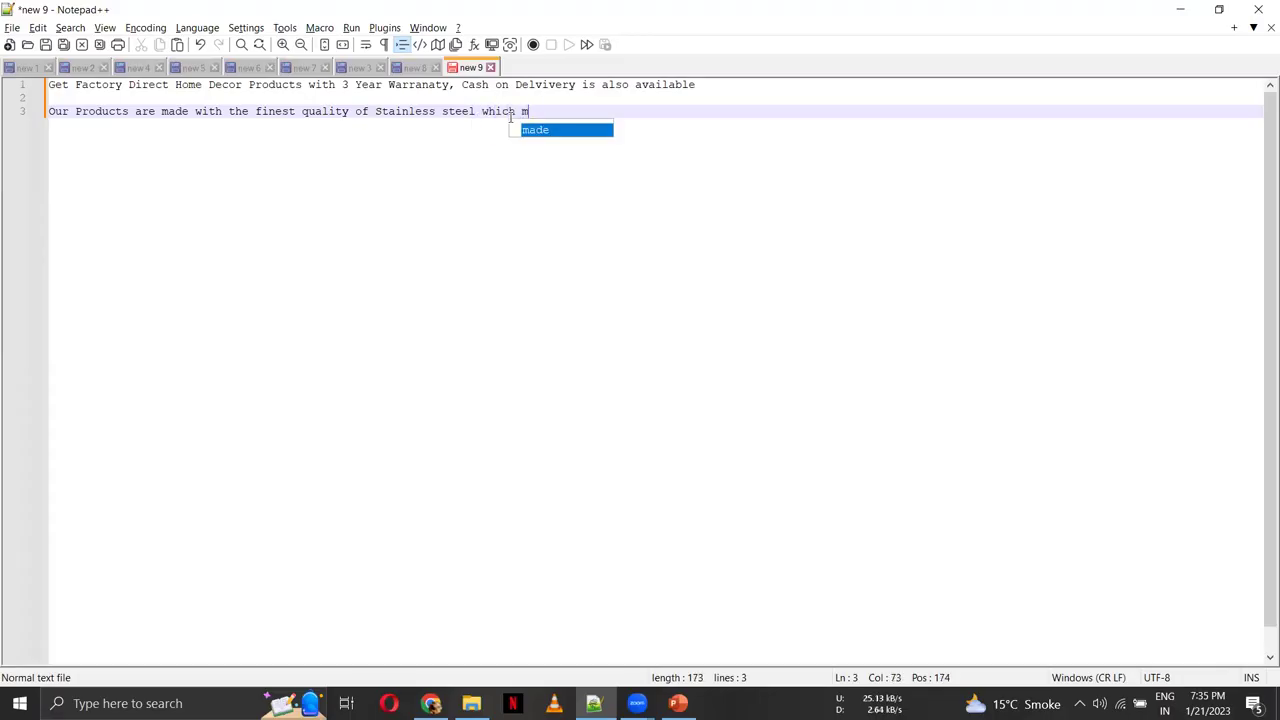
text(akes it Ru)
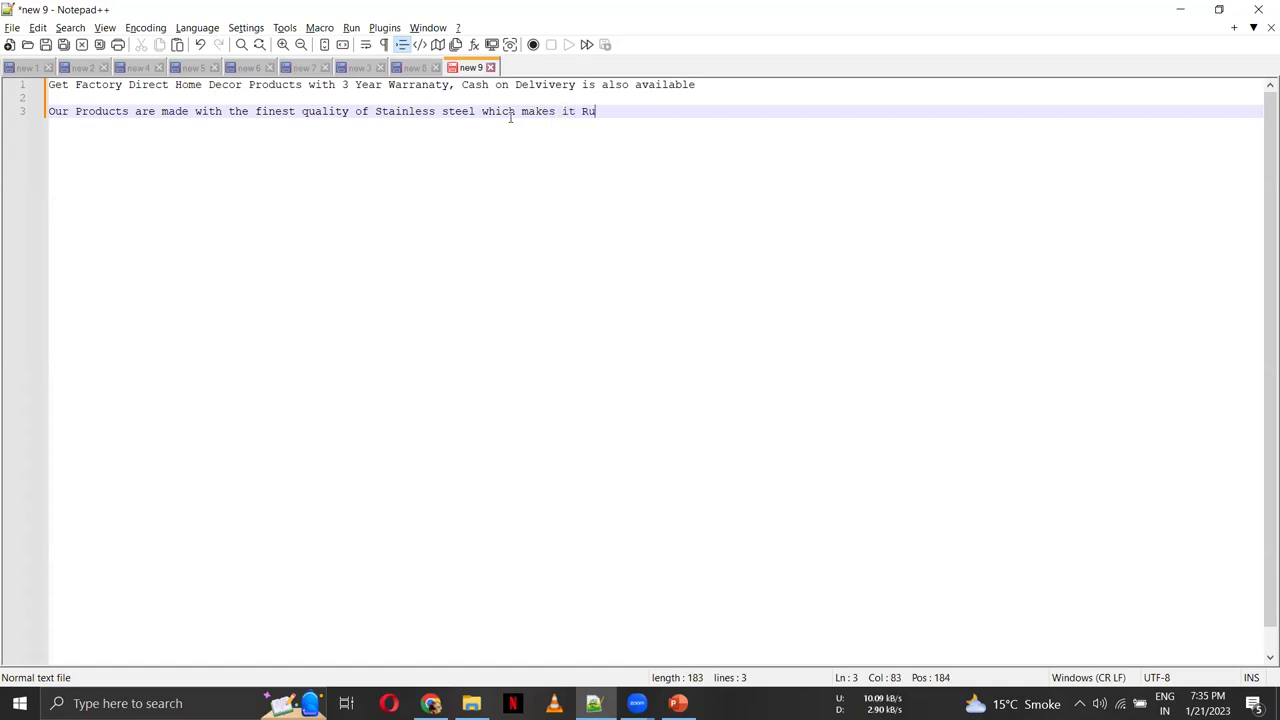
text(st Proff)
key(BackSpace)
key(BackSpace)
text(of,)
key(alt+Tab)
key(alt+Tab)
key(BackSpace)
text(and Export Qu)
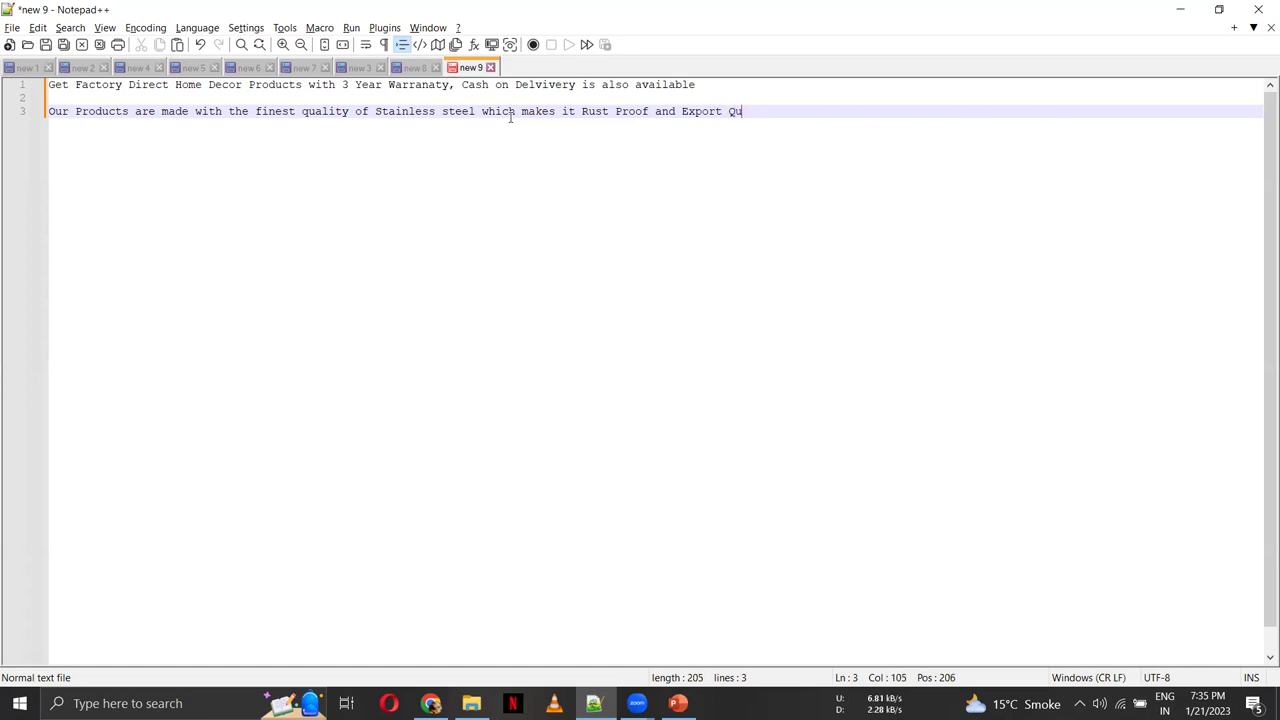
text(ality.)
key(Return)
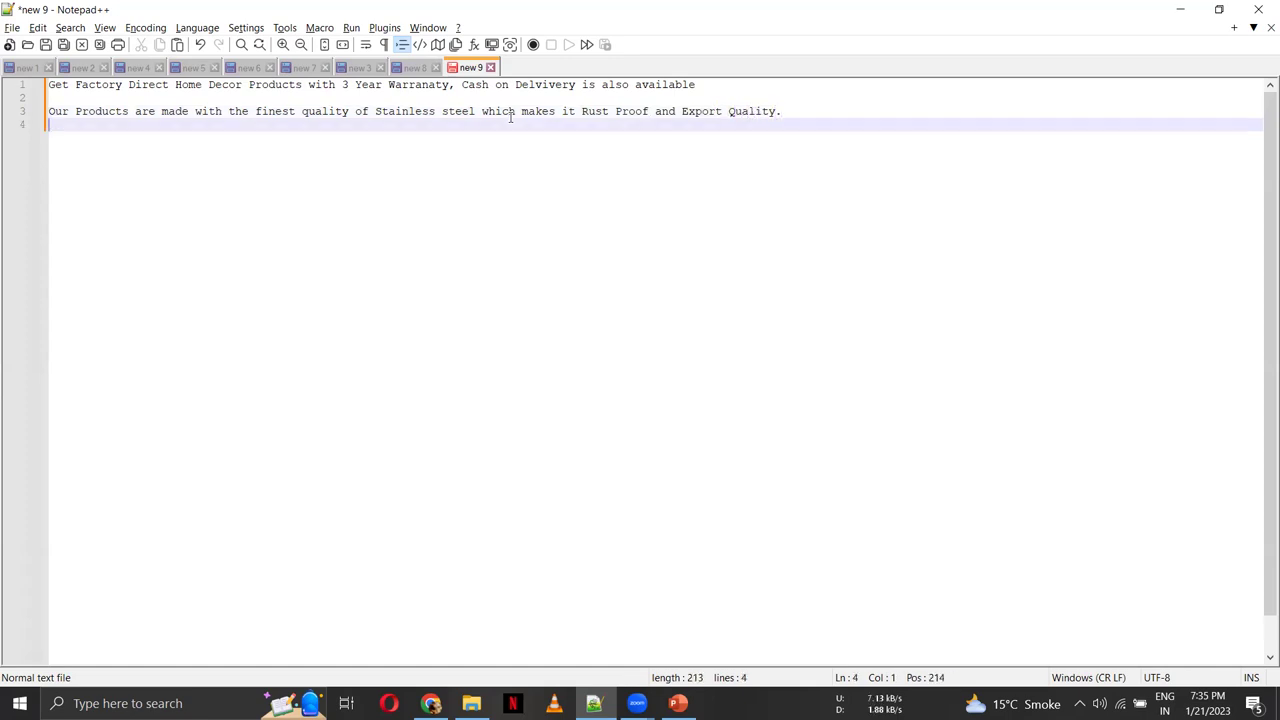
- Pause the shelf video at 0:12 on its Contact us frame
text(Our q)
key(BackSpace)
key(BackSpace)
key(BackSpace)
key(BackSpace)
key(BackSpace)
key(alt+Tab)
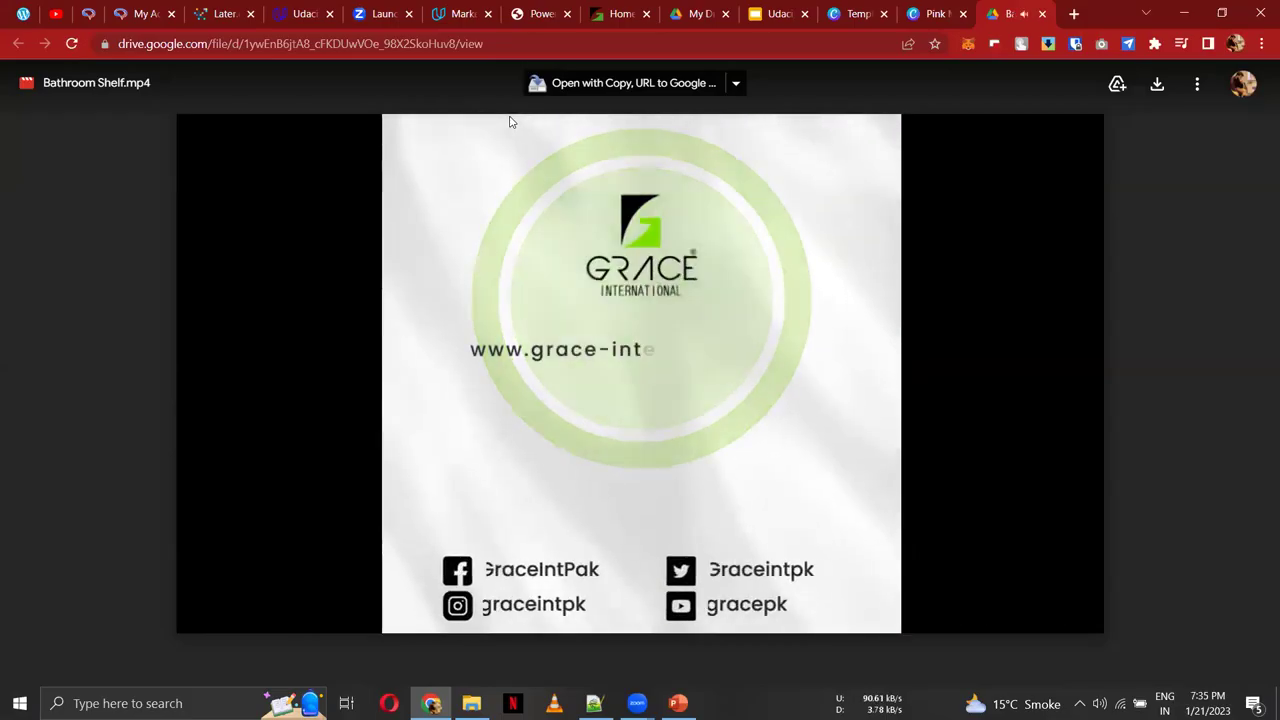
click(609, 459)
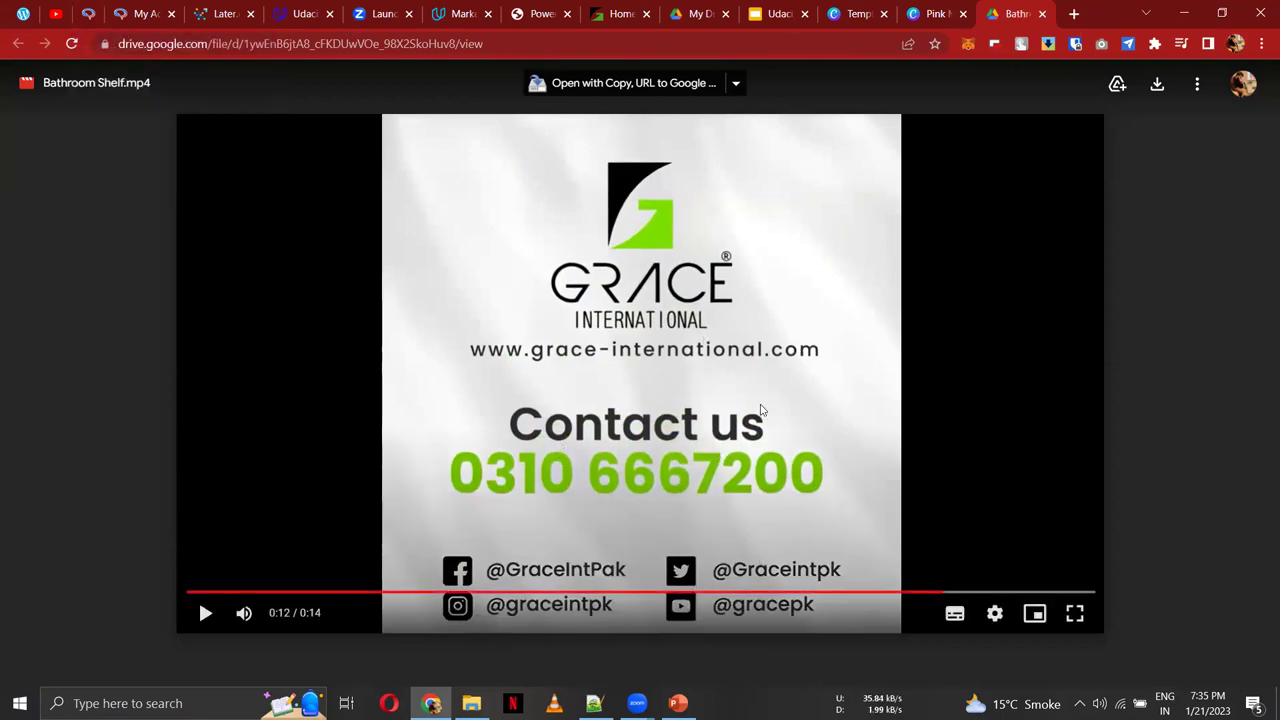
key(alt+Tab)
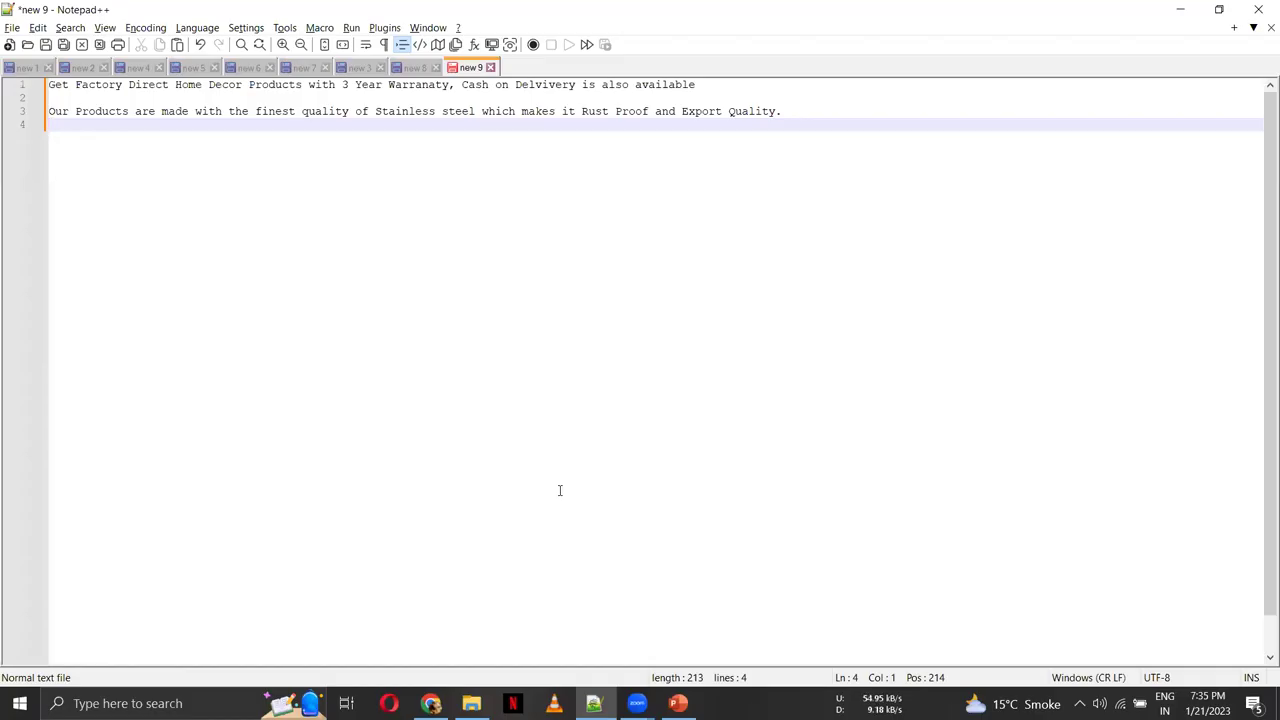
text(Kindly Visit our WEbsi)
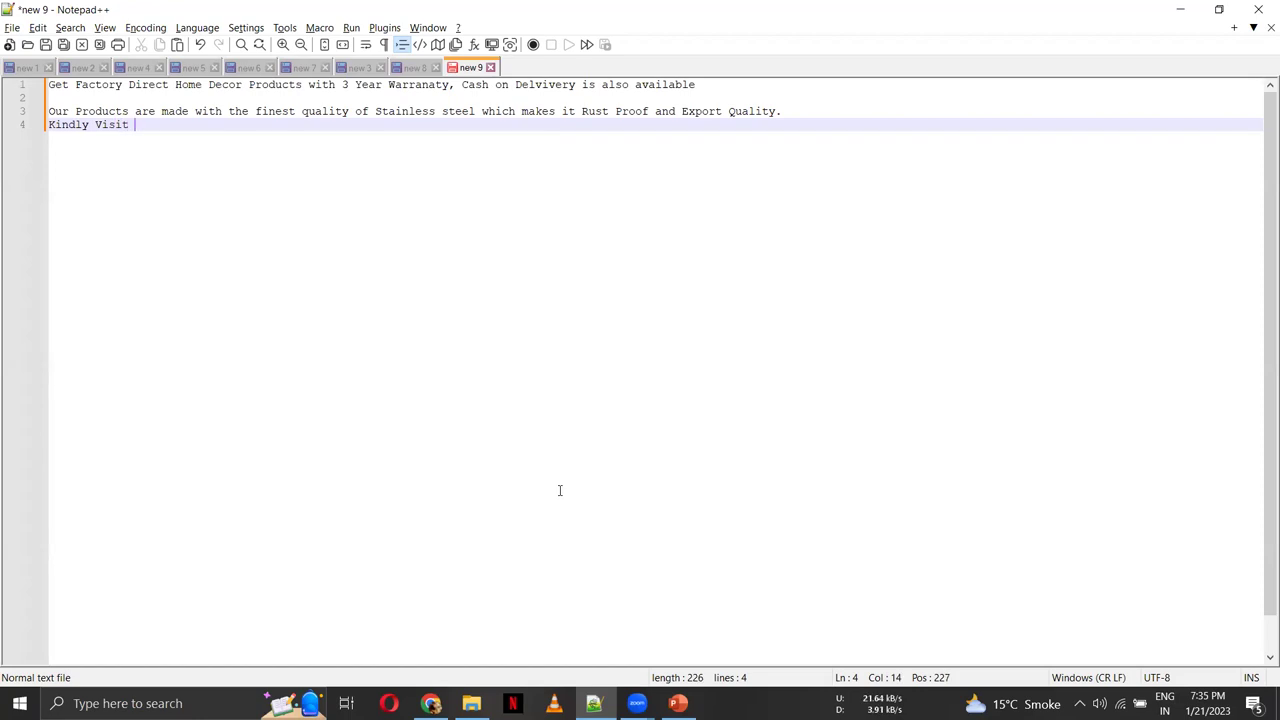
key(BackSpace)
key(BackSpace)
key(BackSpace)
key(BackSpace)
text(ebsite for more details)
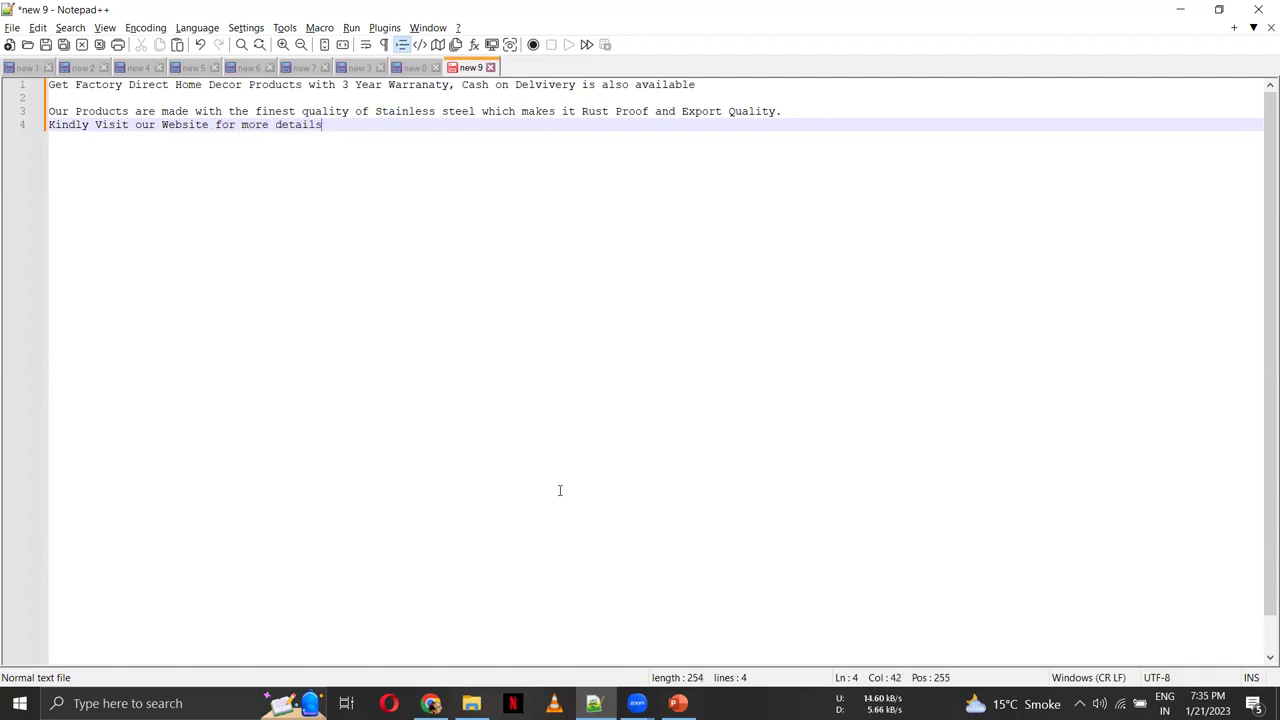
text(" www.a)
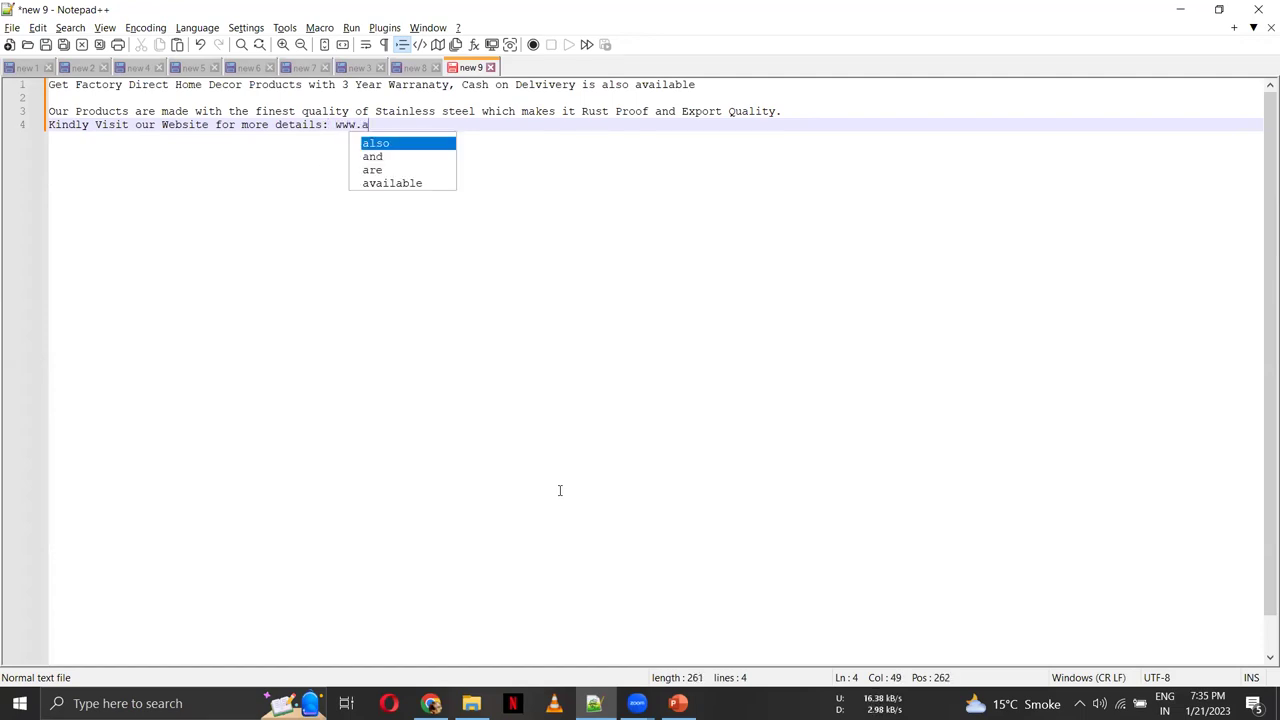
text(bc.com)
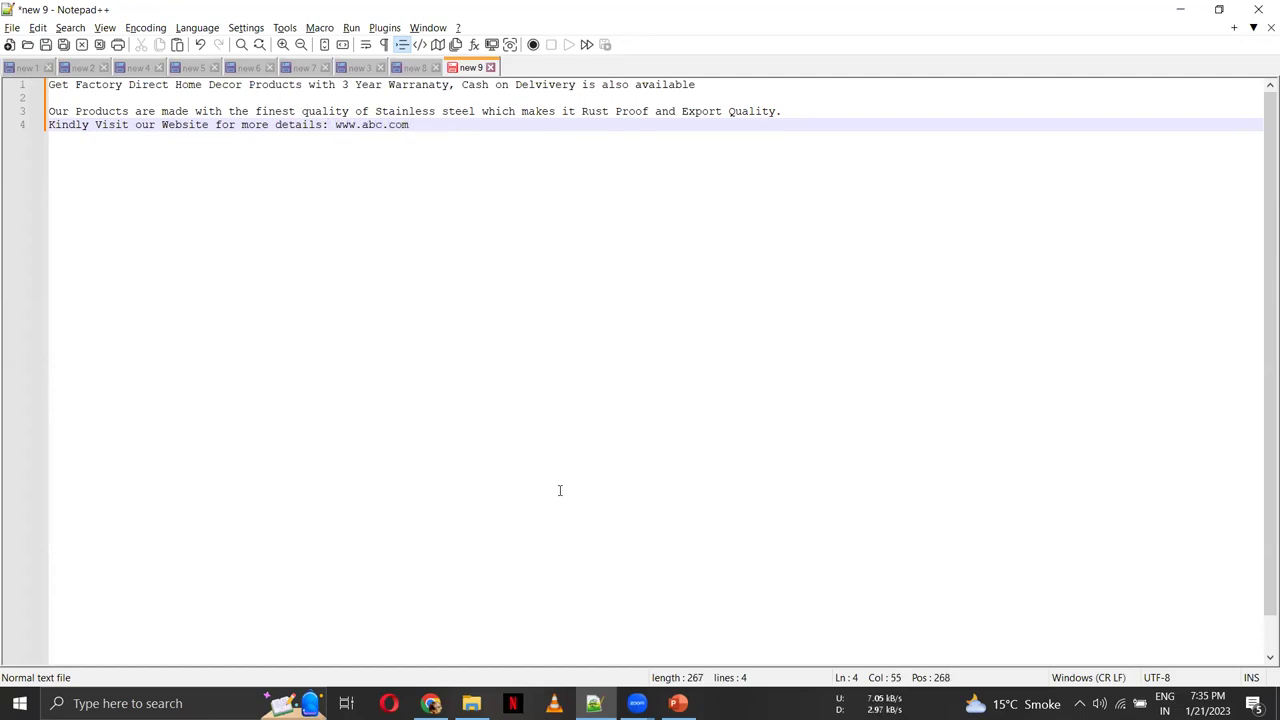
key(Return)
- Add 'or Call our number @' with the contact phone number from the video, then select upward
text(or Call our )
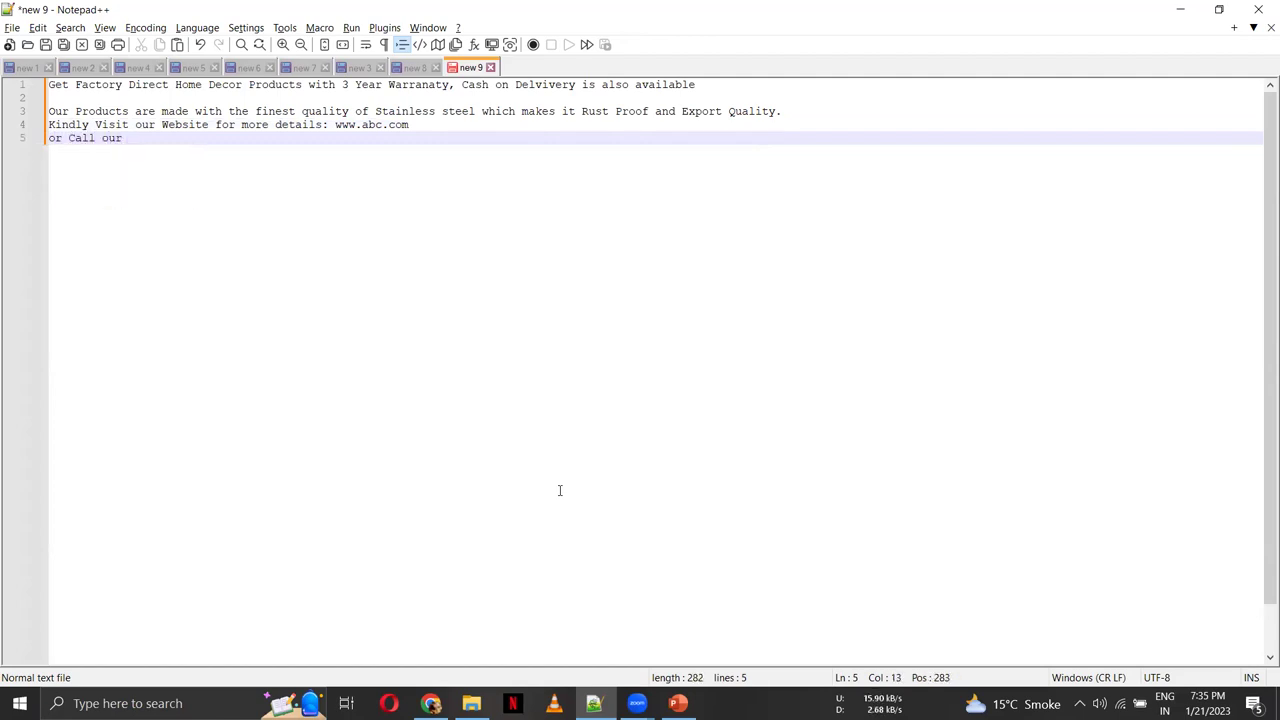
text(number @)
key(alt+Tab)
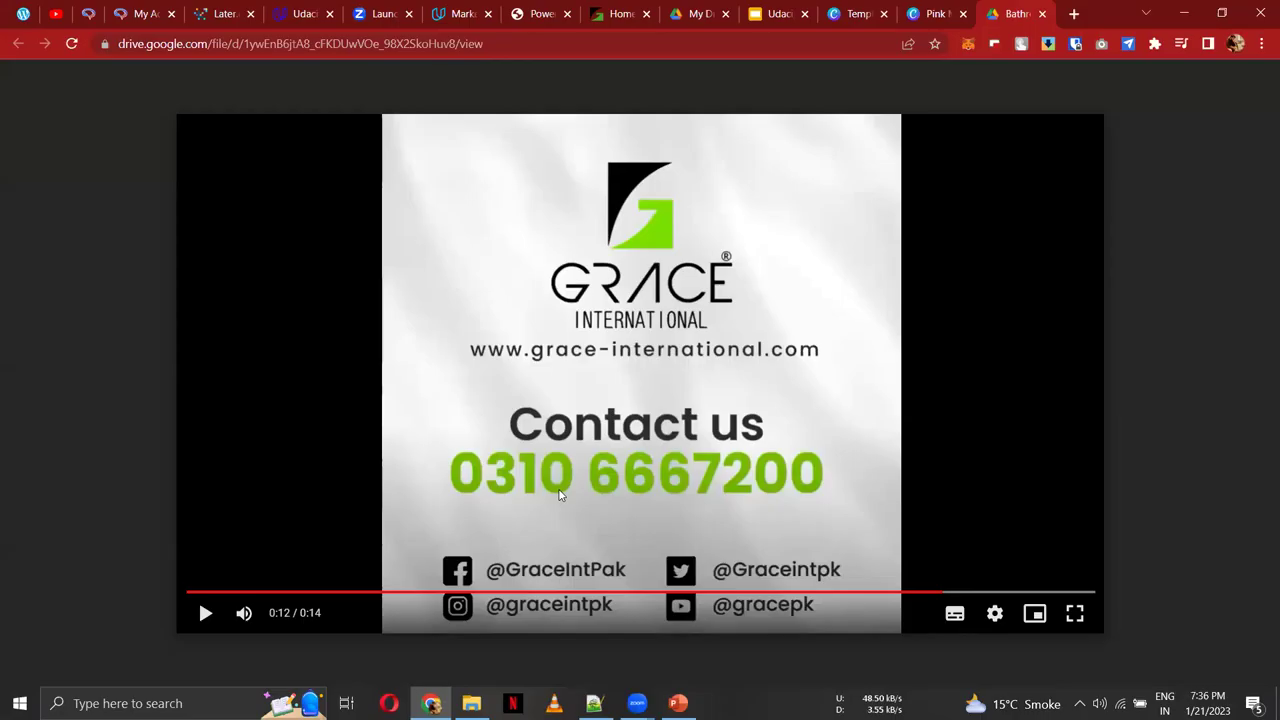
key(alt+Tab)
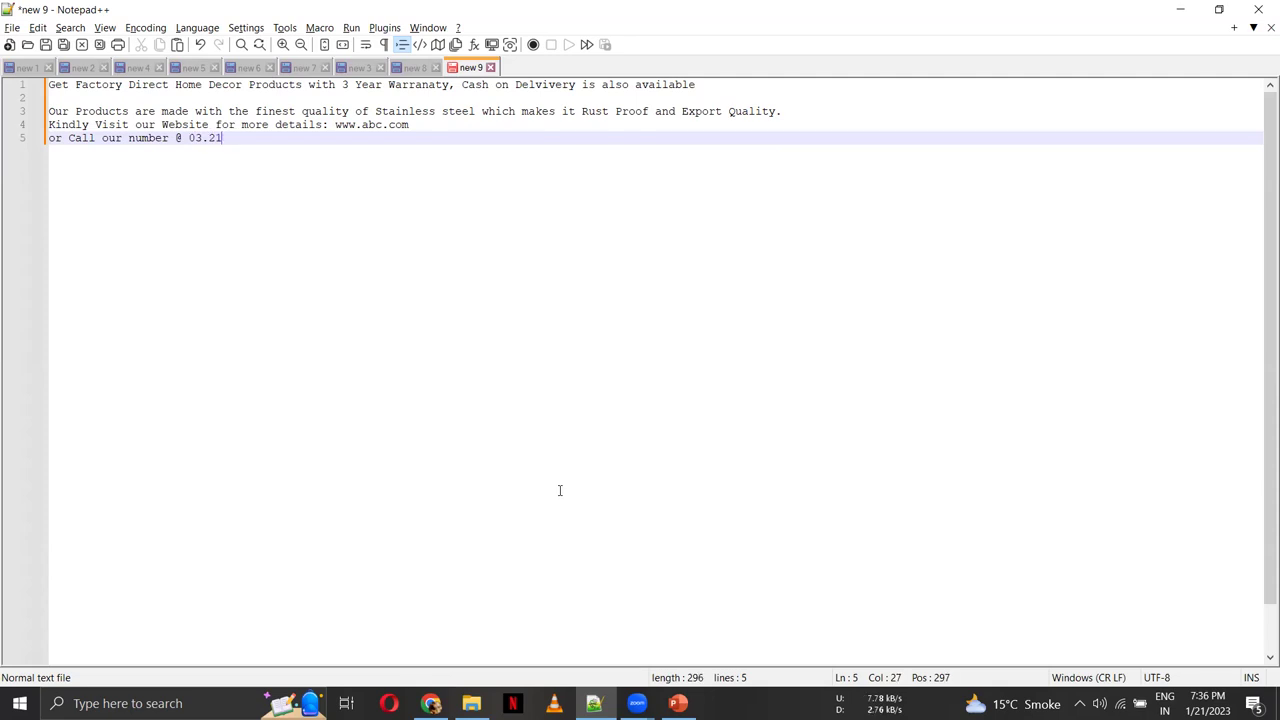
key(shift+Up)
key(shift+Up)
key(shift+Up)
key(shift+Up)
key(shift+Home)
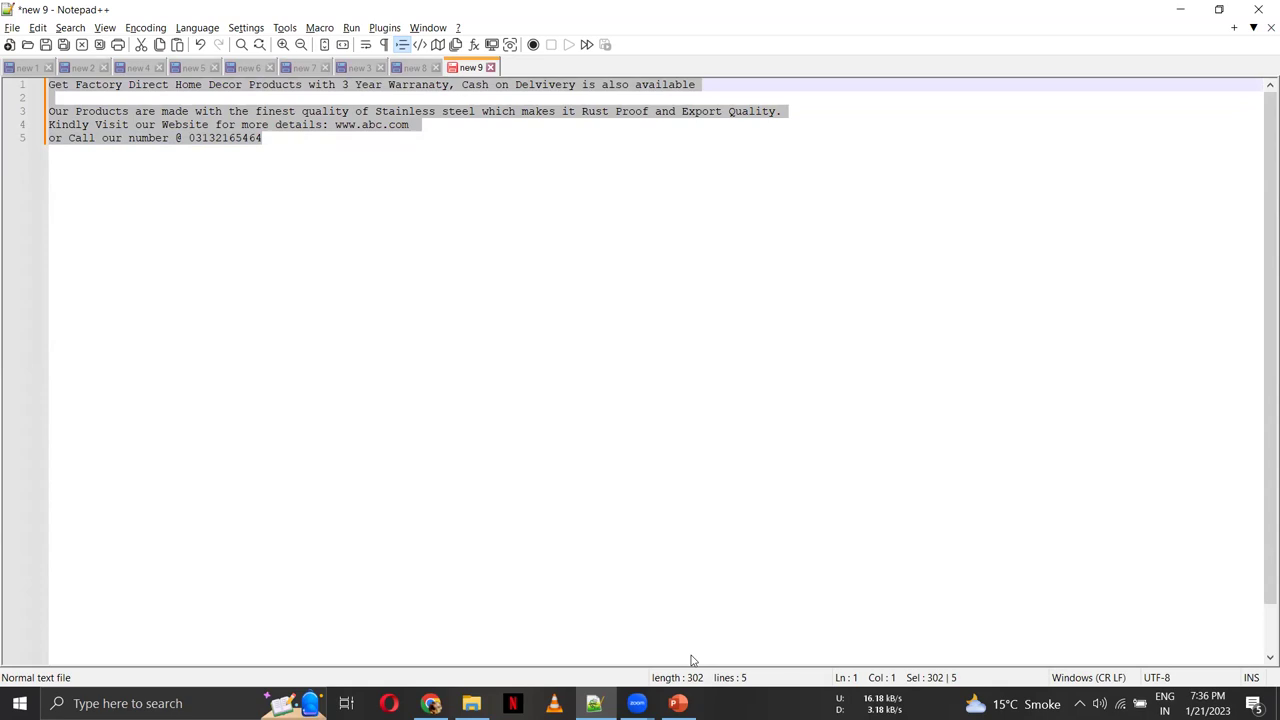
- Deselect the caption and delete the empty line 2 between the warranty and stainless-steel lines
click(732, 244)
key(Up)
key(Up)
key(Up)
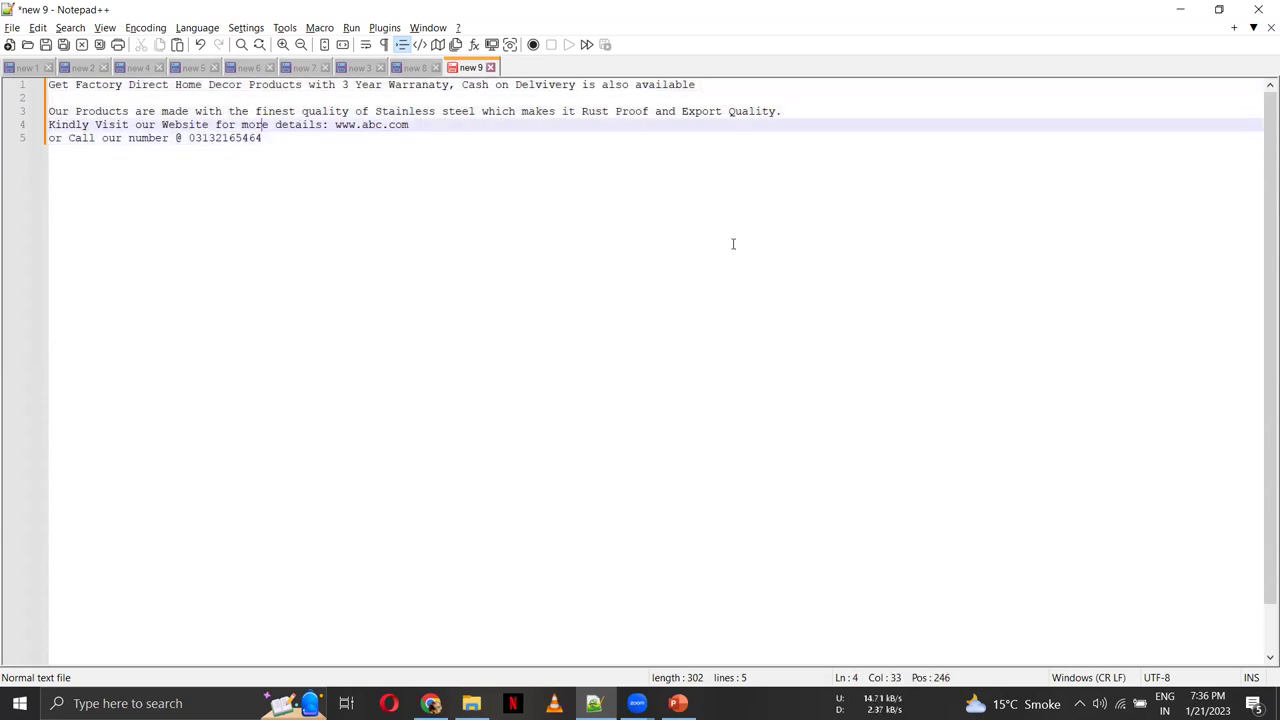
key(BackSpace)
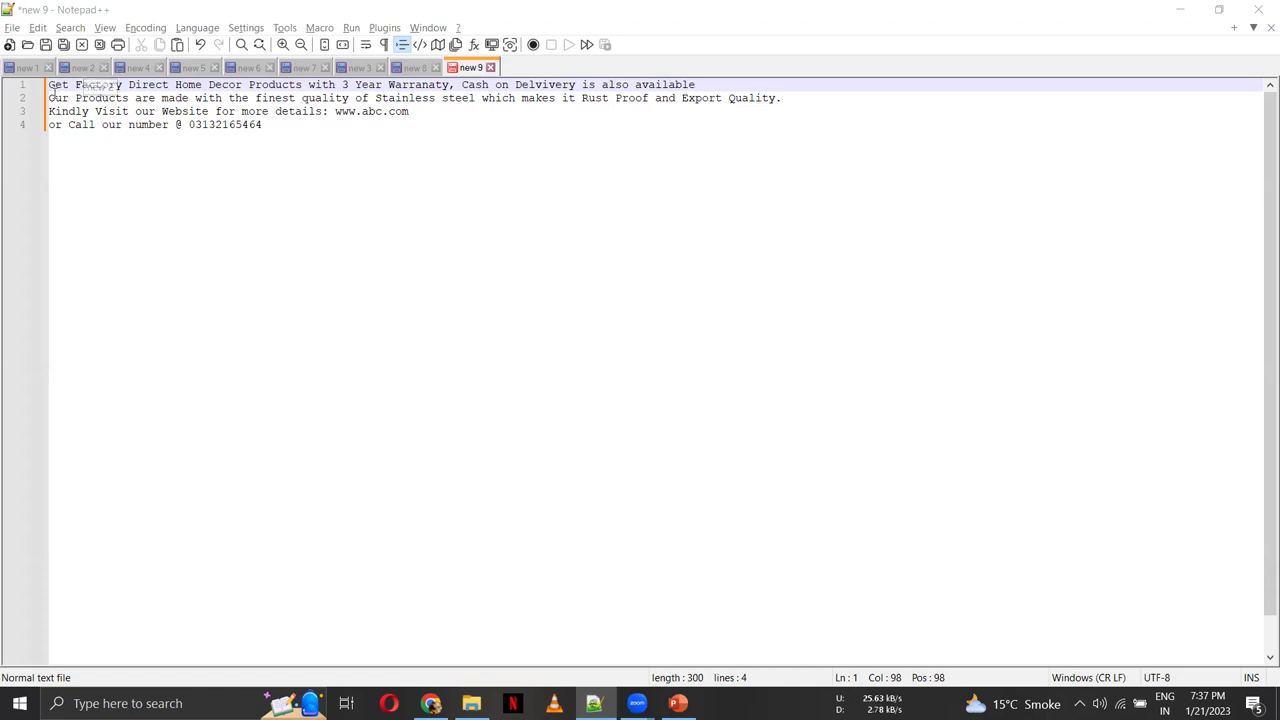
drag(50, 88, 229, 95)
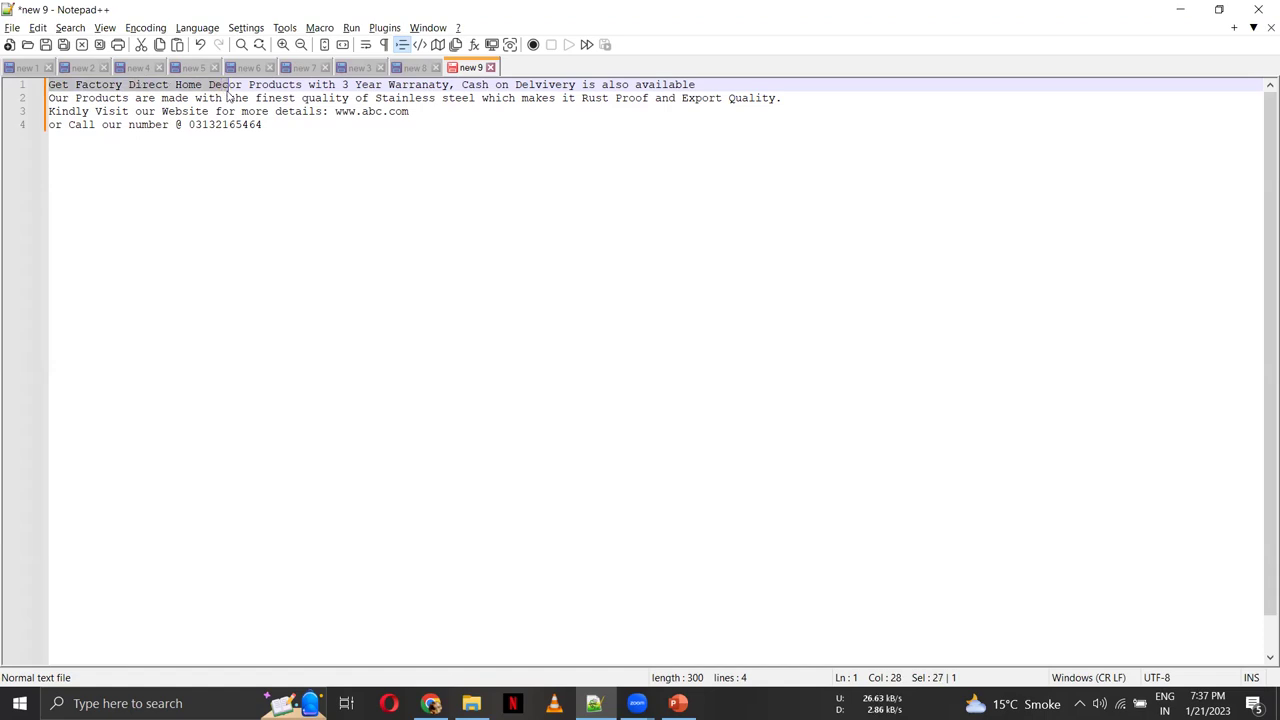
drag(342, 86, 550, 60)
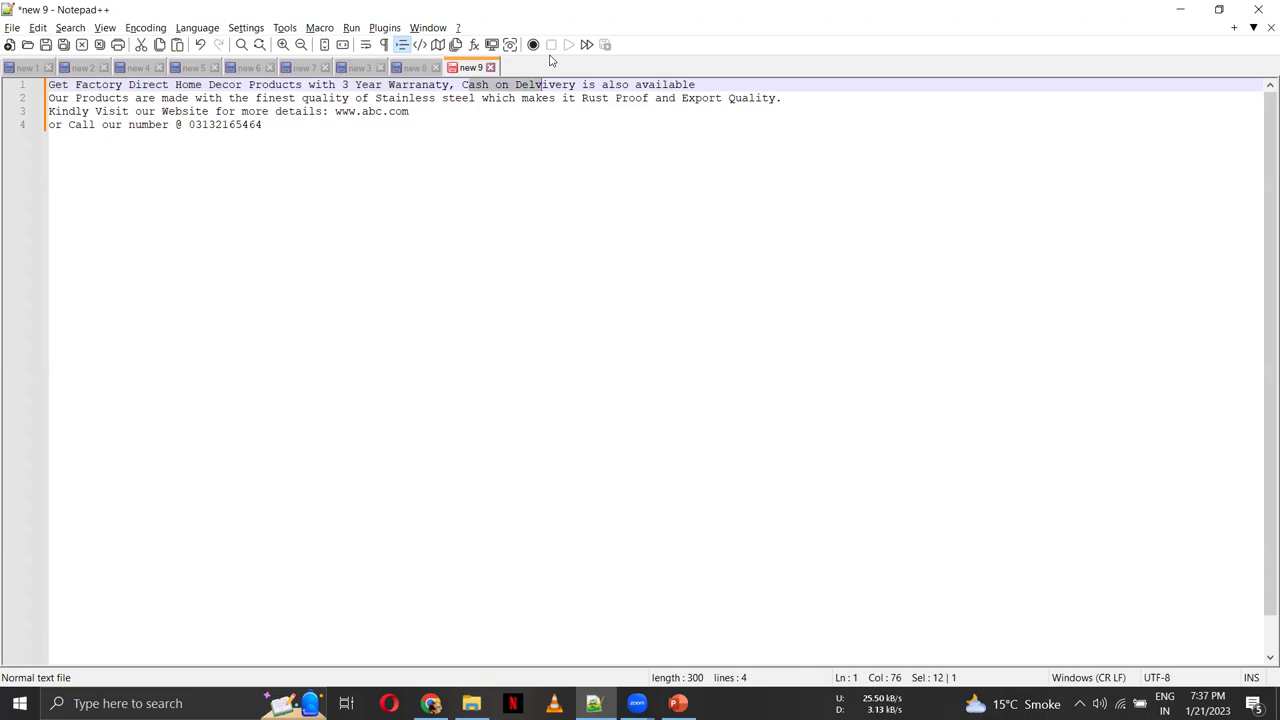
drag(258, 97, 402, 98)
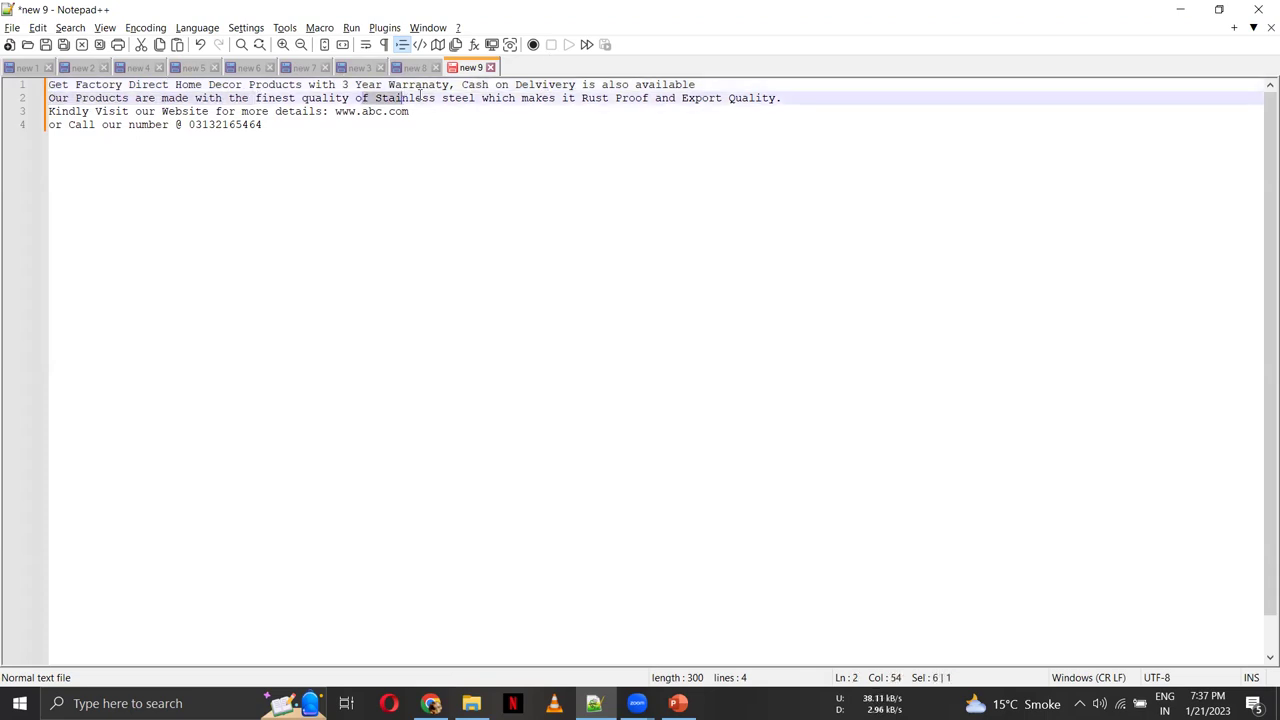
drag(588, 98, 622, 98)
click(679, 100)
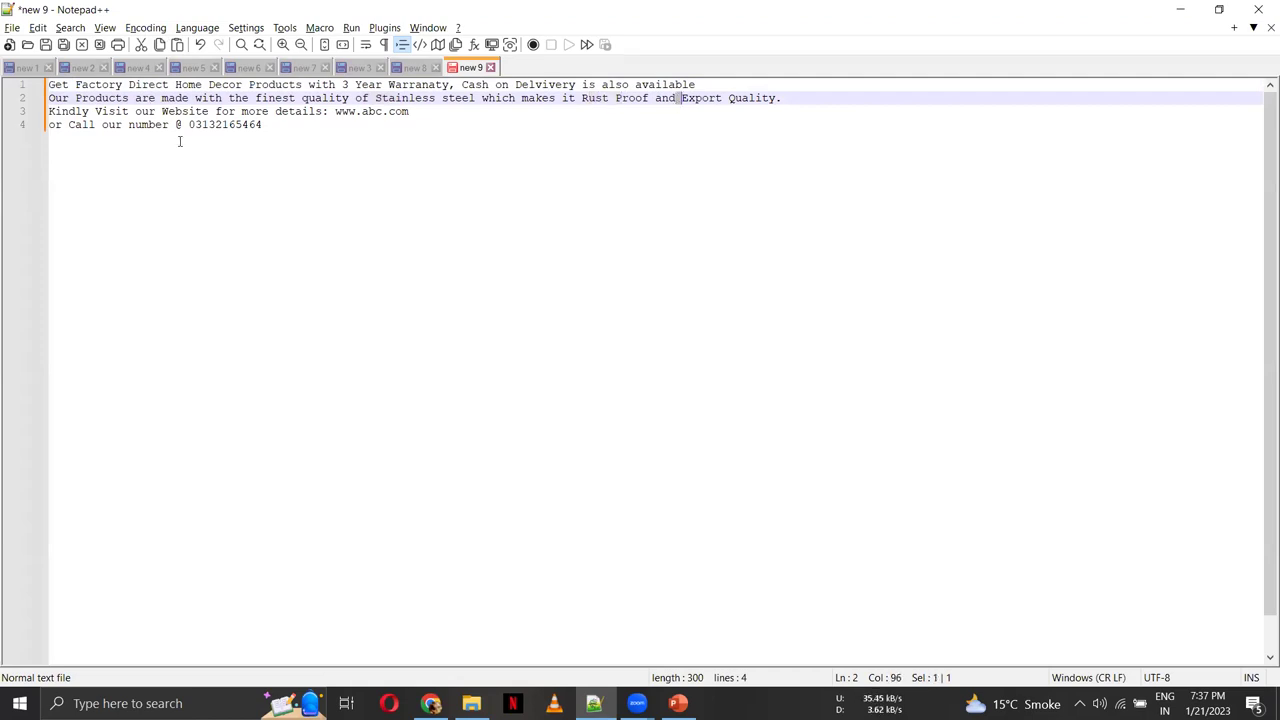
click(403, 121)
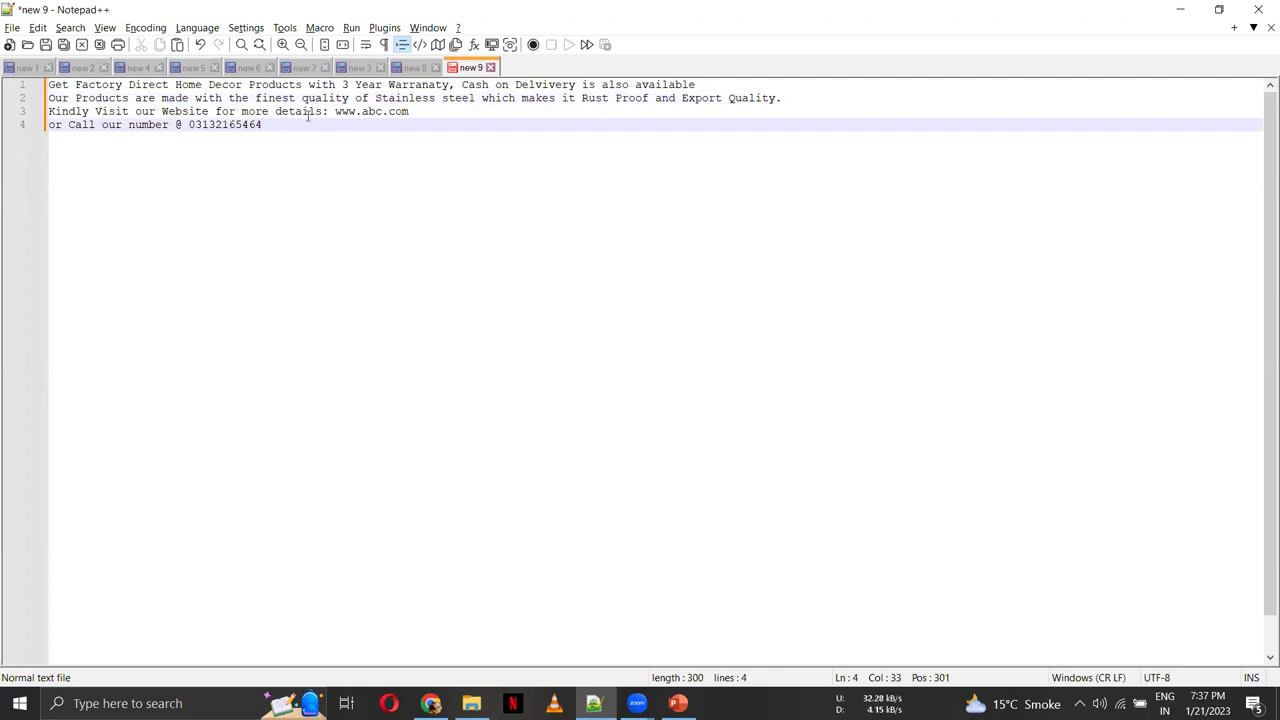
double_click(199, 125)
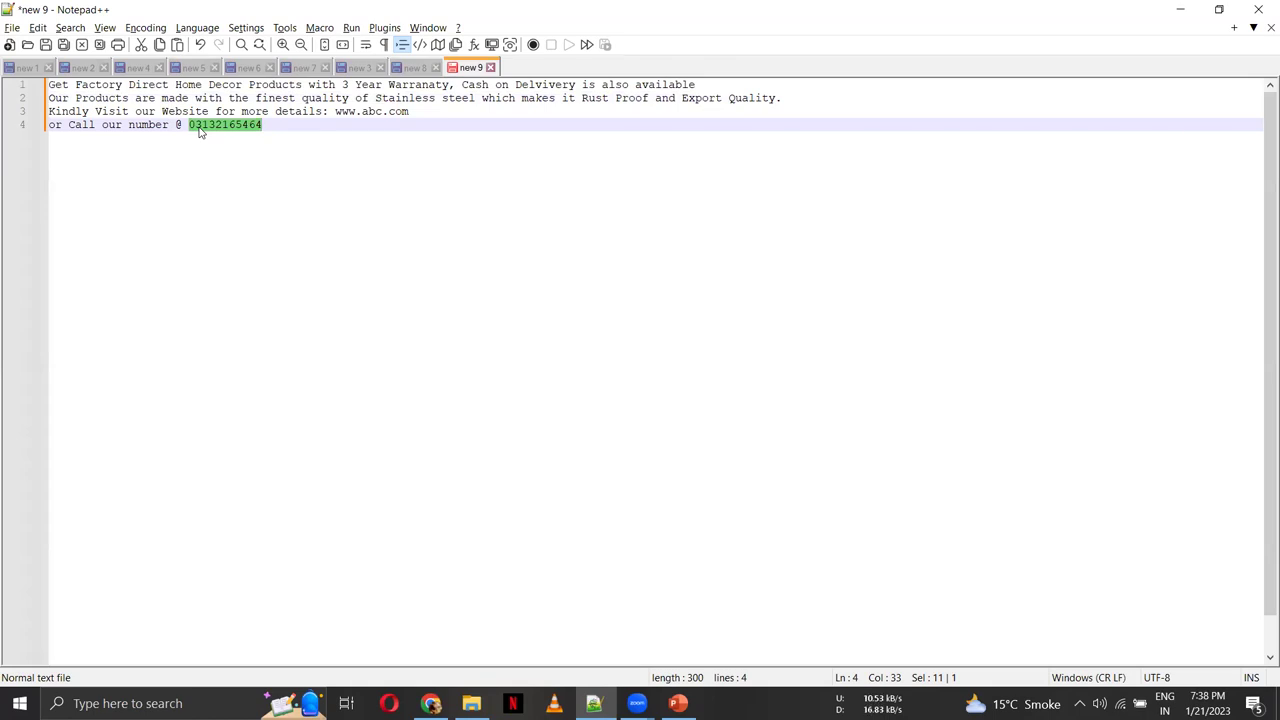
key(alt+Tab)
- On PowerPoint slide 4, highlight 'caption' and the call-to-action requirement in the task
key(Tab)
key(Tab)
key(Tab)
key(Tab)
key(Tab)
key(Tab)
key(Tab)
key(Tab)
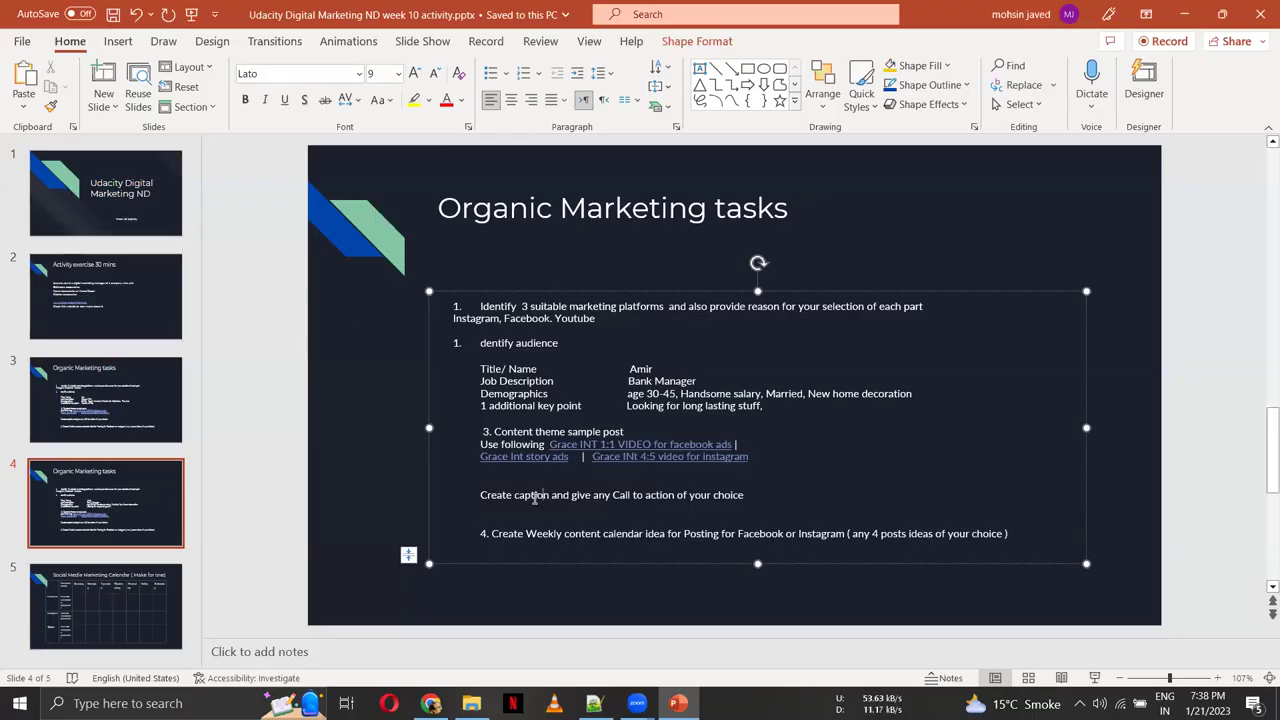
double_click(535, 497)
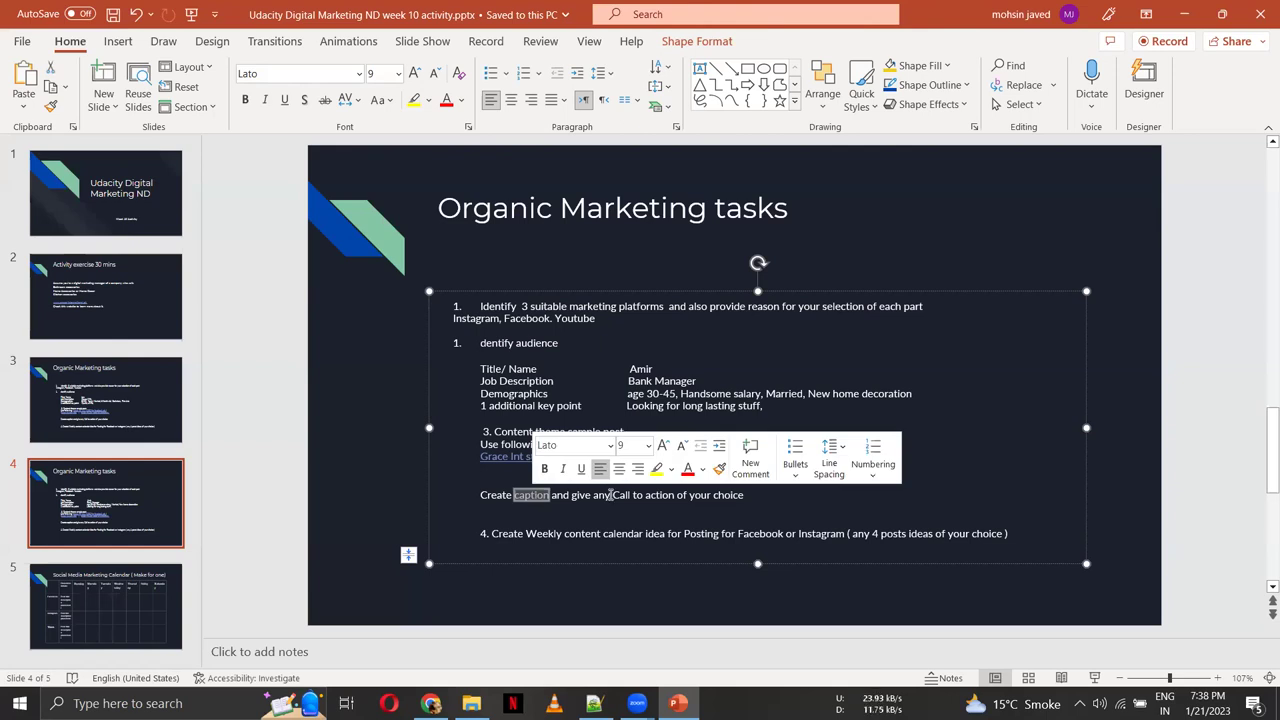
drag(612, 495, 743, 497)
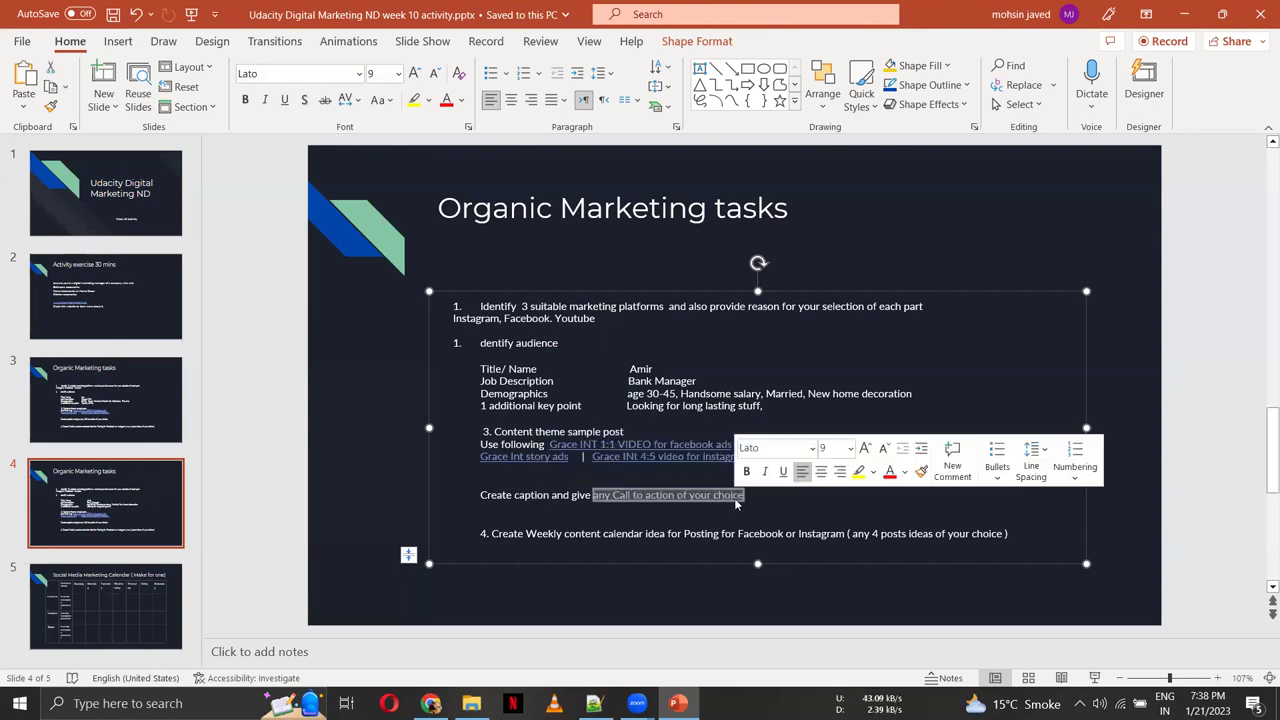
- In Notepad++, select the website and phone call-to-action lines of the caption
key(alt+Tab)
key(shift+Up)
key(Up)
key(Down)
key(shift+Down)
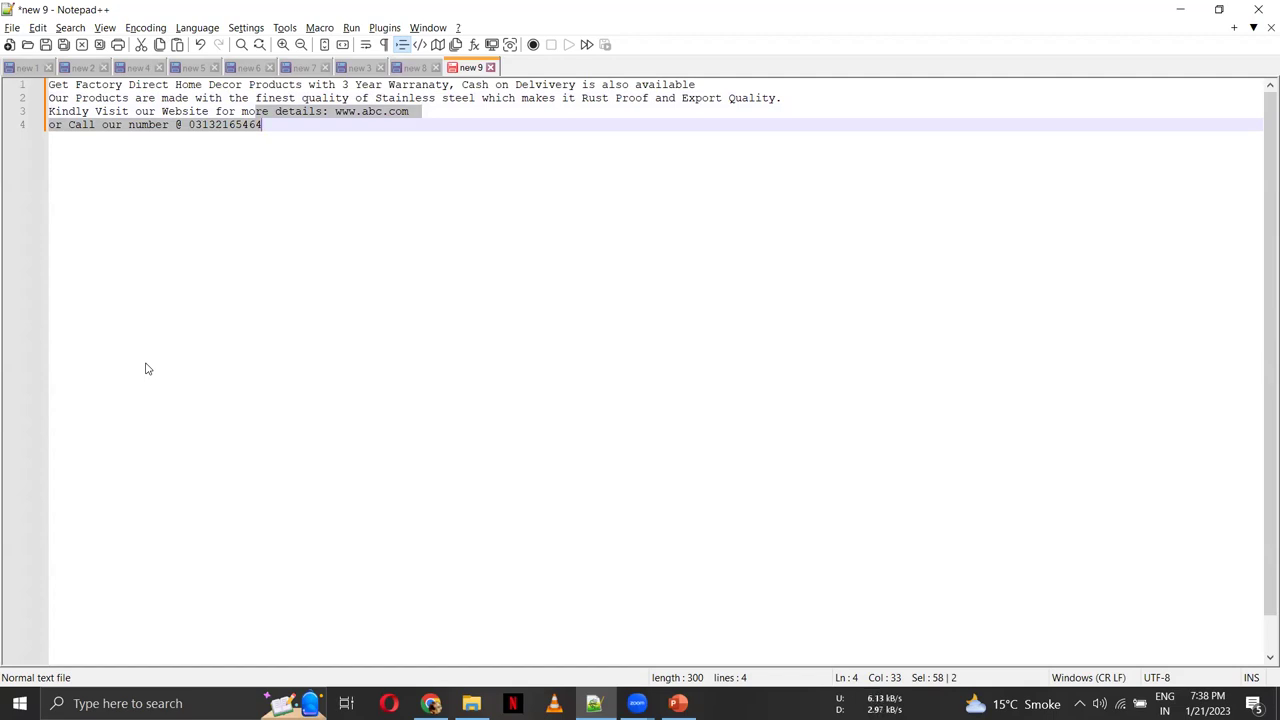
- Back on slide 4, select and then deselect the word Call in the task
key(alt+Tab)
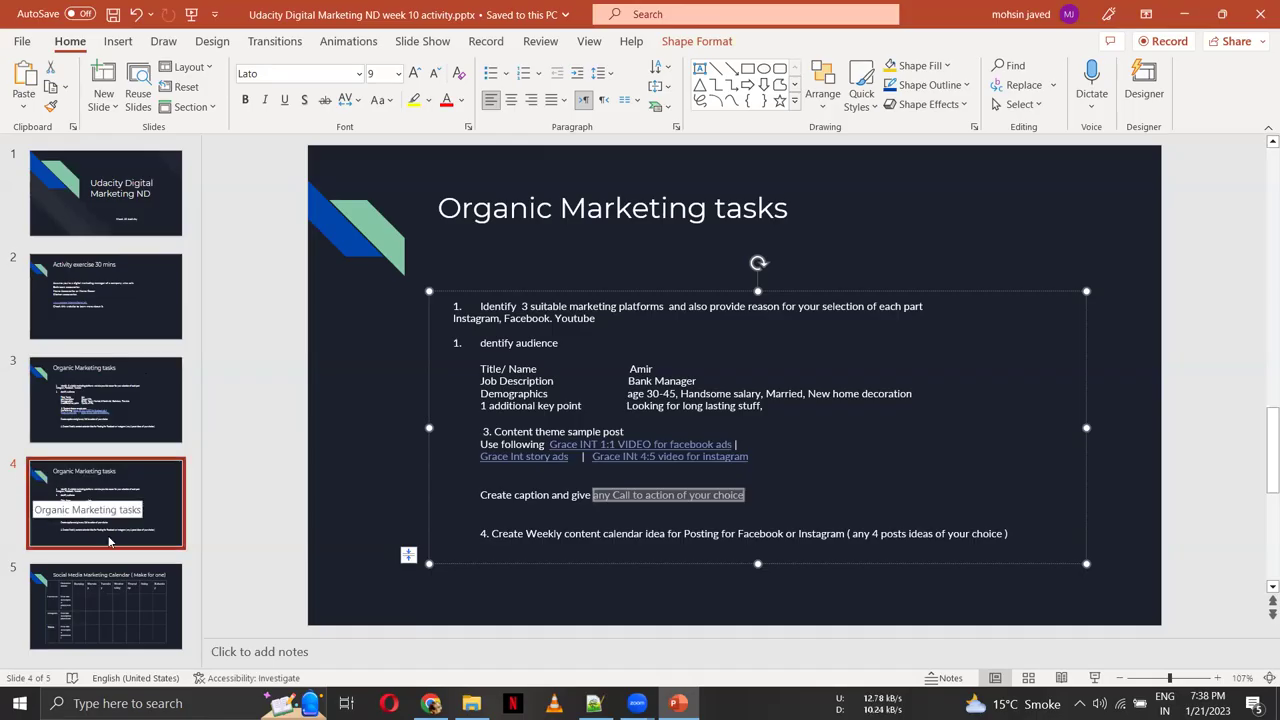
double_click(622, 496)
click(626, 495)
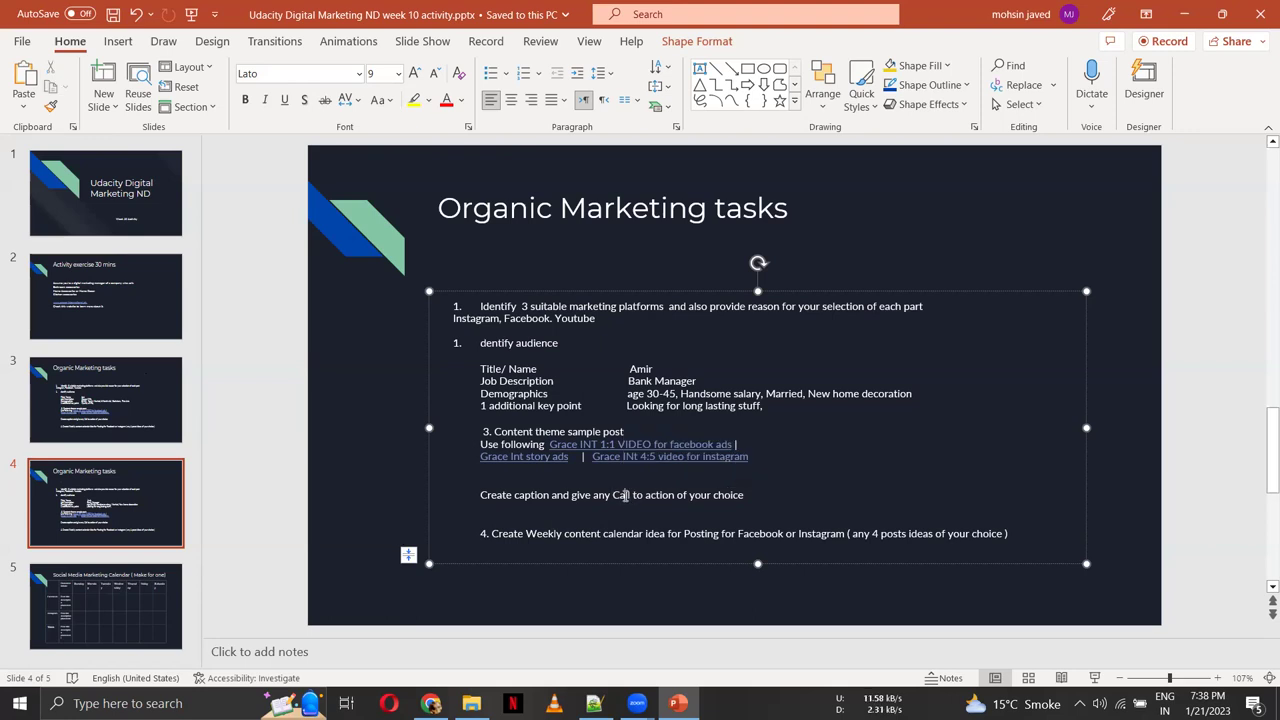